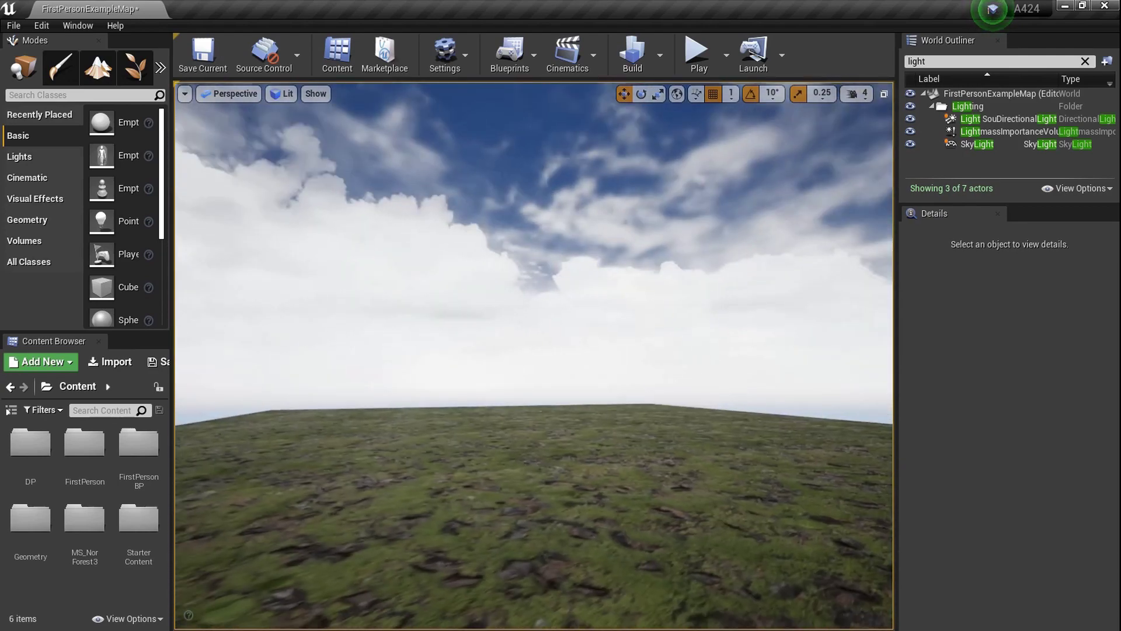
Step: Switch to the Epic Games Launcher, browse the Megascans packs in the Marketplace results, and return to the Unreal editor
{"action": "right_click_drag", "start_coordinate": [620, 443], "coordinate": [593, 470]}
{"action": "key", "text": "super"}
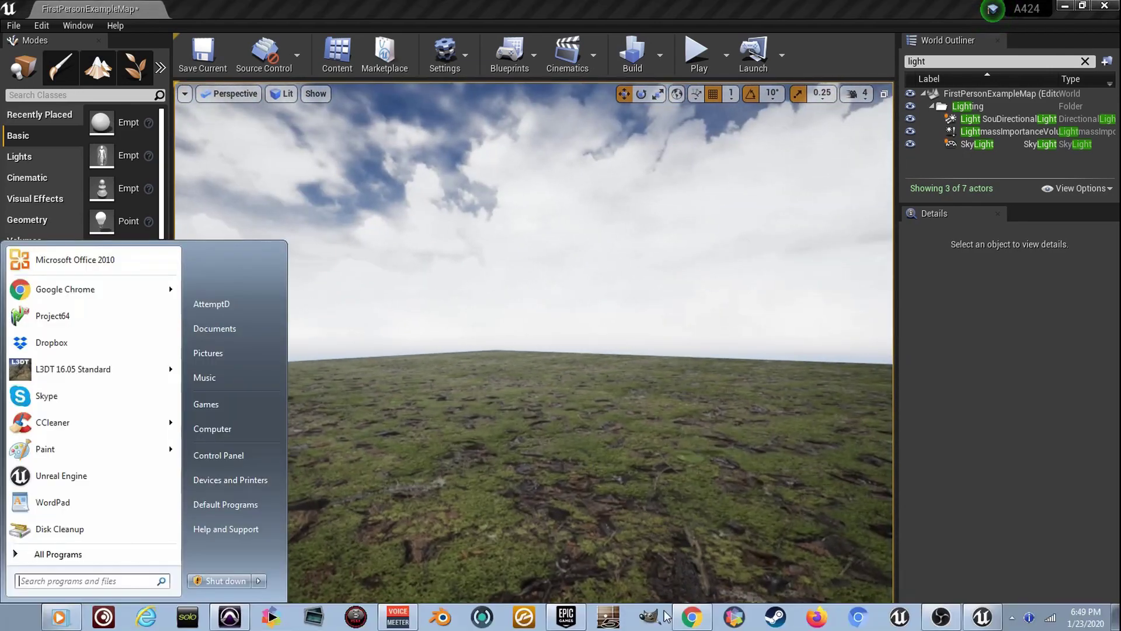
{"action": "left_click", "coordinate": [581, 621]}
{"action": "scroll", "coordinate": [678, 321], "scroll_direction": "up", "scroll_amount": 10}
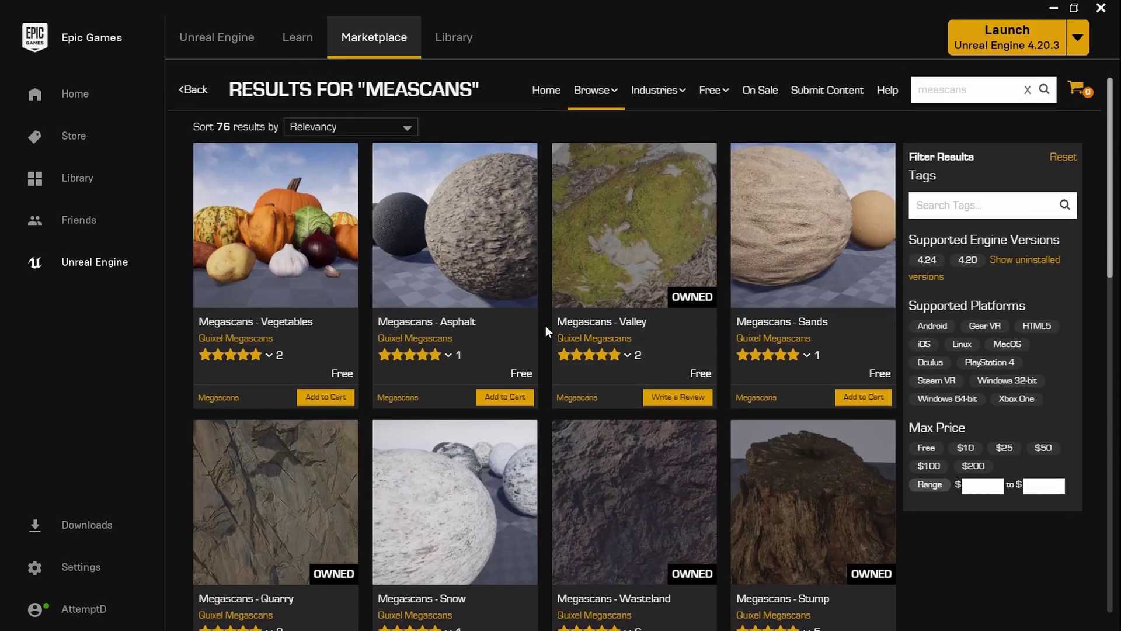
{"action": "scroll", "coordinate": [545, 326], "scroll_direction": "down", "scroll_amount": 6}
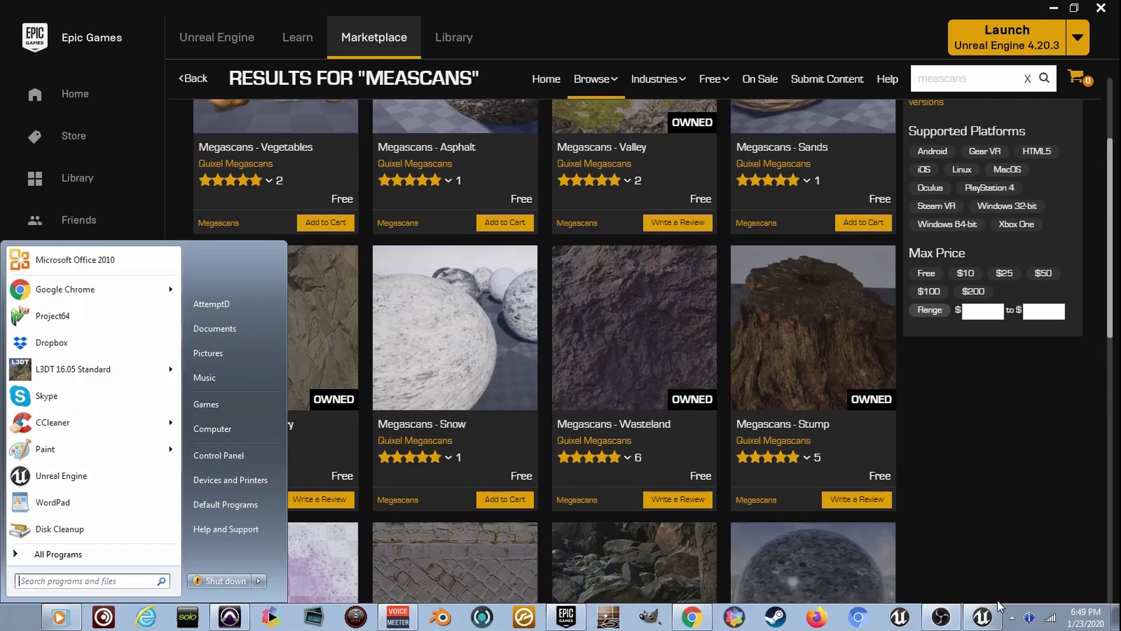
{"action": "left_click", "coordinate": [983, 621]}
Step: Place the timteigfa_LOD0 rock mesh from the DP folder on the grass and scale it uniformly to 5
{"action": "right_click_drag", "start_coordinate": [625, 500], "coordinate": [518, 554]}
{"action": "right_click_drag", "start_coordinate": [519, 355], "coordinate": [596, 458]}
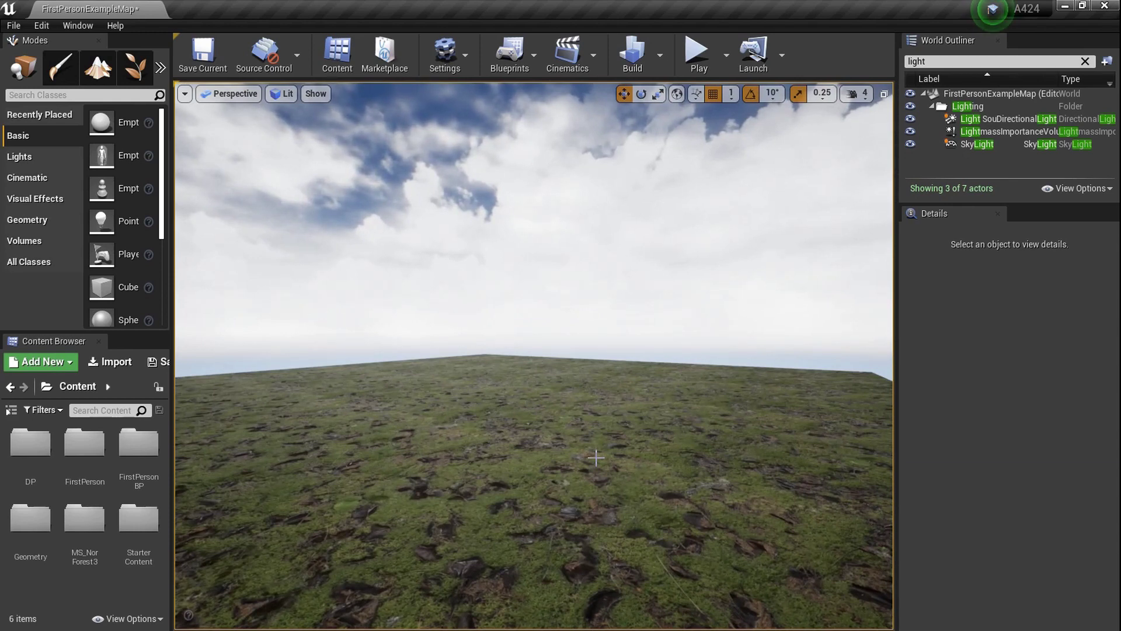
{"action": "mouse_move", "coordinate": [594, 447]}
{"action": "right_mouse_down"}
{"action": "mouse_move", "coordinate": [584, 451]}
{"action": "mouse_move", "coordinate": [594, 446]}
{"action": "right_mouse_up"}
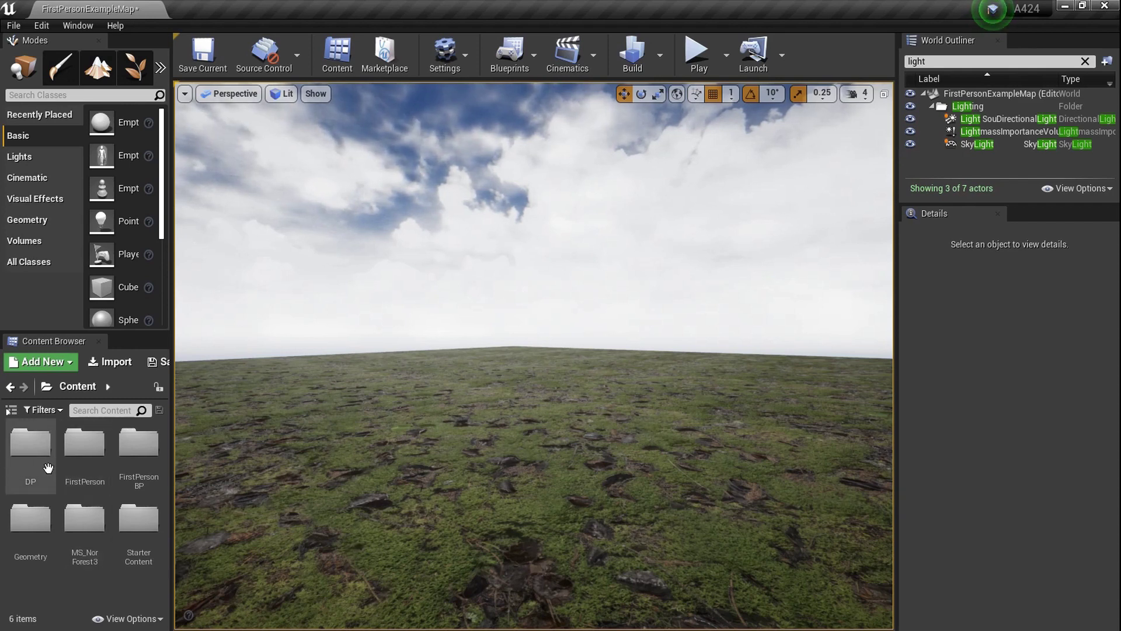
{"action": "double_click", "coordinate": [41, 466]}
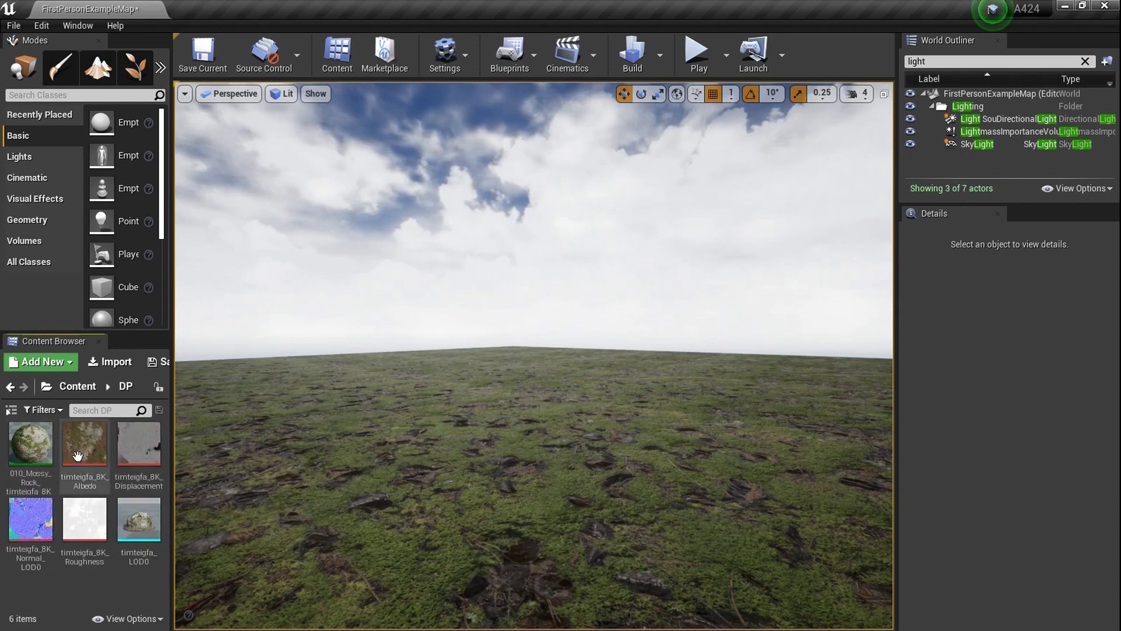
{"action": "right_click_drag", "start_coordinate": [370, 535], "coordinate": [318, 513]}
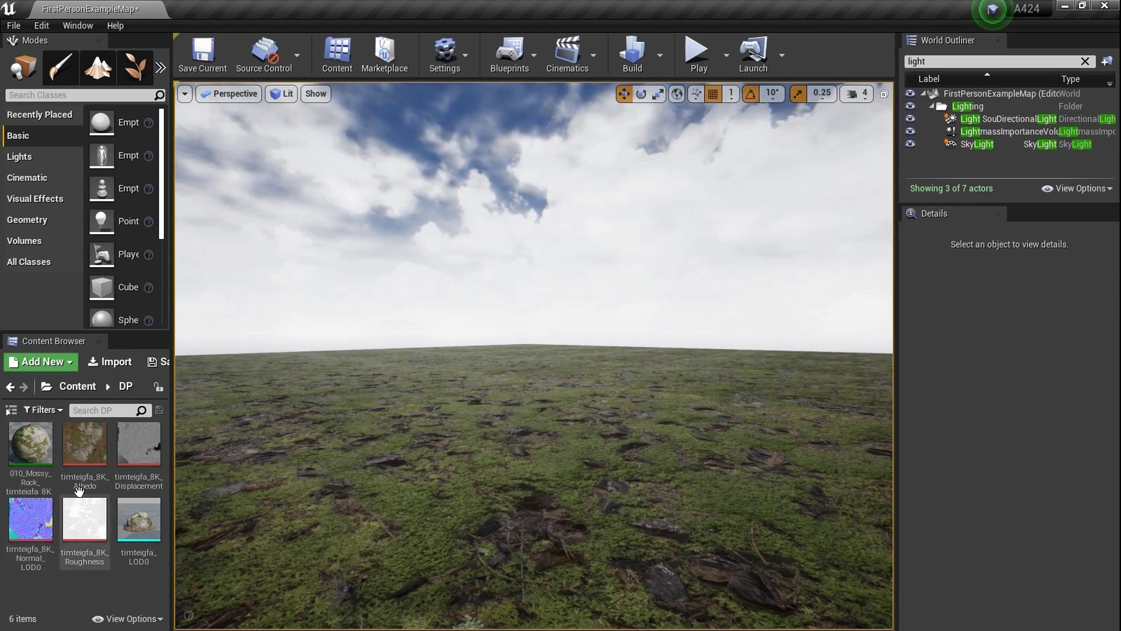
{"action": "mouse_move", "coordinate": [407, 497]}
{"action": "right_mouse_down"}
{"action": "mouse_move", "coordinate": [467, 519]}
{"action": "mouse_move", "coordinate": [407, 496]}
{"action": "right_mouse_up"}
{"action": "left_click_drag", "start_coordinate": [135, 543], "coordinate": [467, 444]}
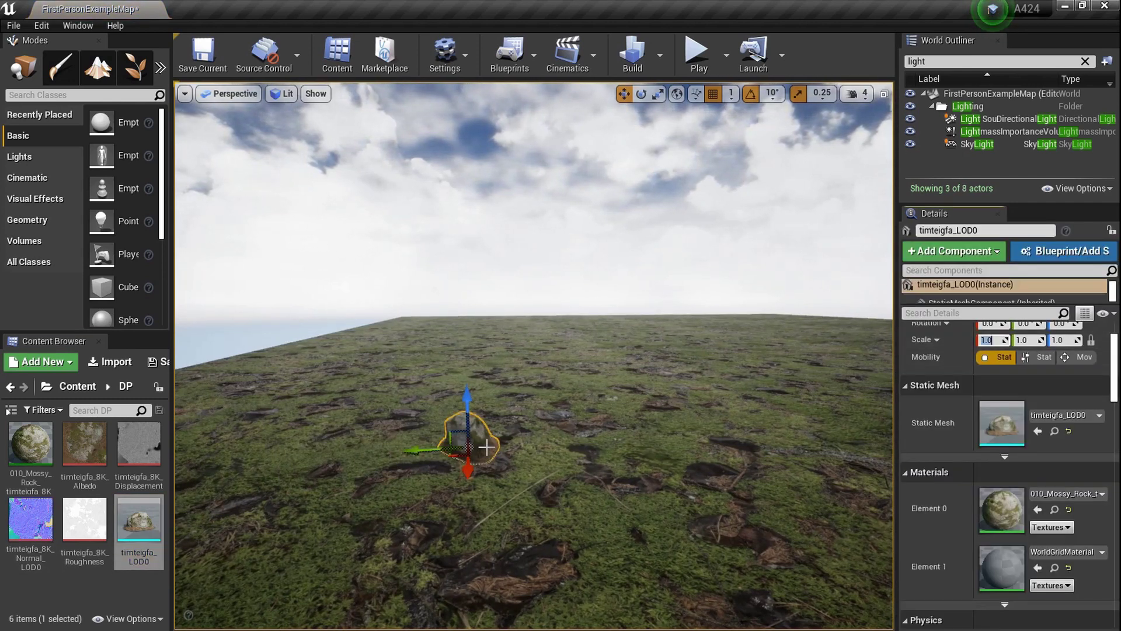
{"action": "type", "text": "5"}
{"action": "key", "text": "Return"}
Step: Inspect the placed rock and its leaf-covered base up close and from different sides
{"action": "right_click_drag", "start_coordinate": [578, 425], "coordinate": [608, 436]}
{"action": "right_click_drag", "start_coordinate": [534, 355], "coordinate": [534, 355]}
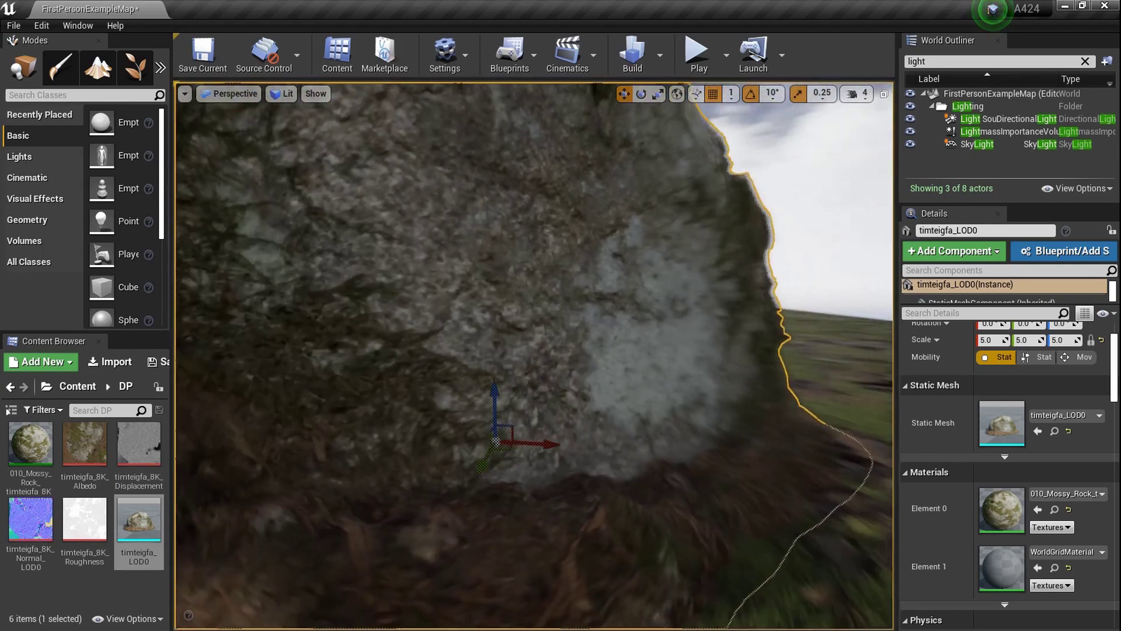
{"action": "key", "text": "f"}
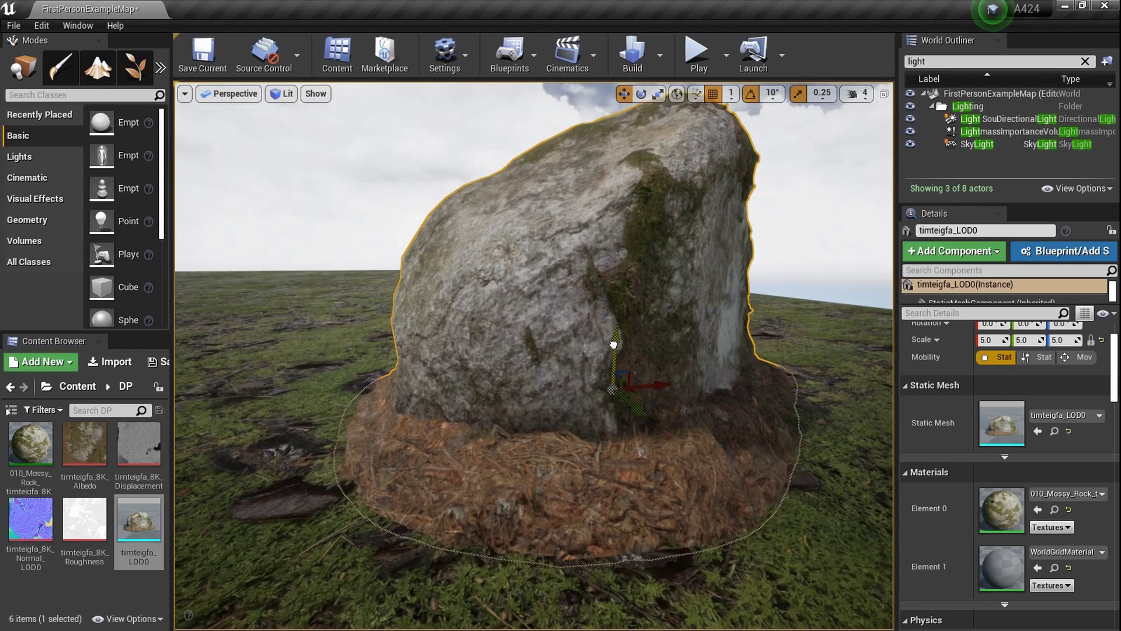
{"action": "right_click_drag", "start_coordinate": [566, 375], "coordinate": [565, 375]}
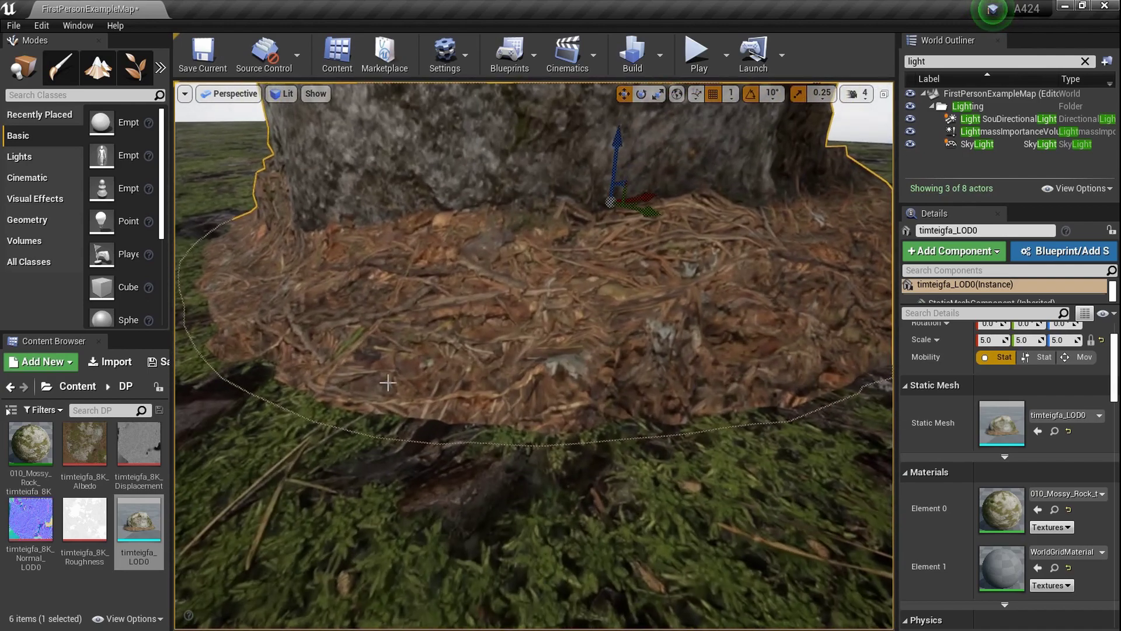
{"action": "key", "text": "f"}
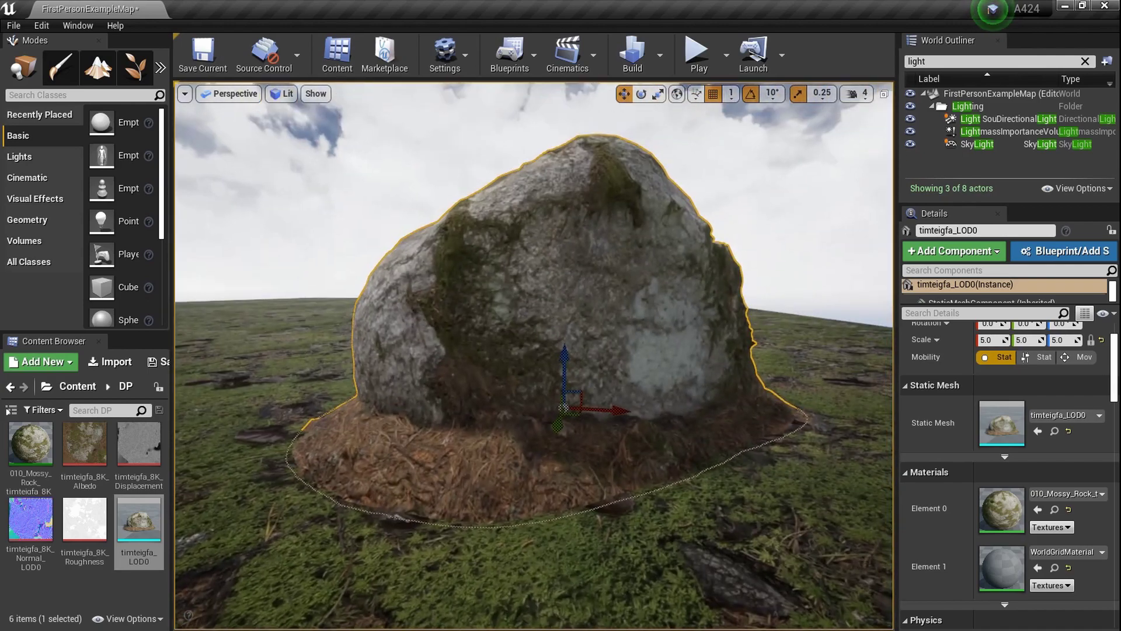
{"action": "right_click_drag", "start_coordinate": [566, 374], "coordinate": [568, 372]}
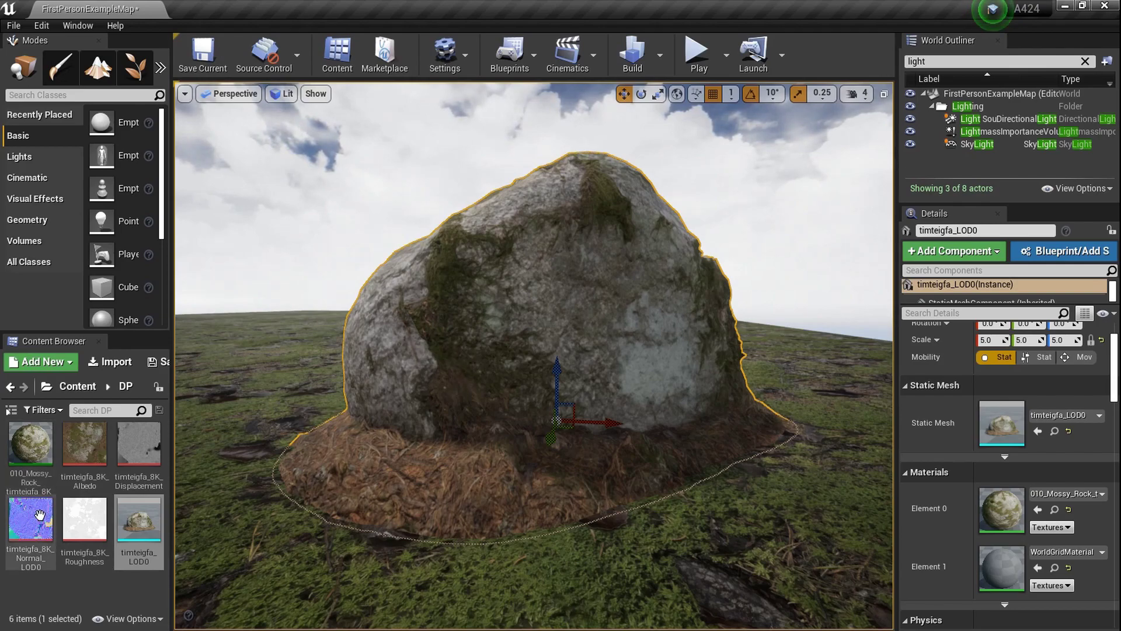
Step: Open the 010_Mossy_Rock material instance and examine its input textures and material settings
{"action": "double_click", "coordinate": [22, 467]}
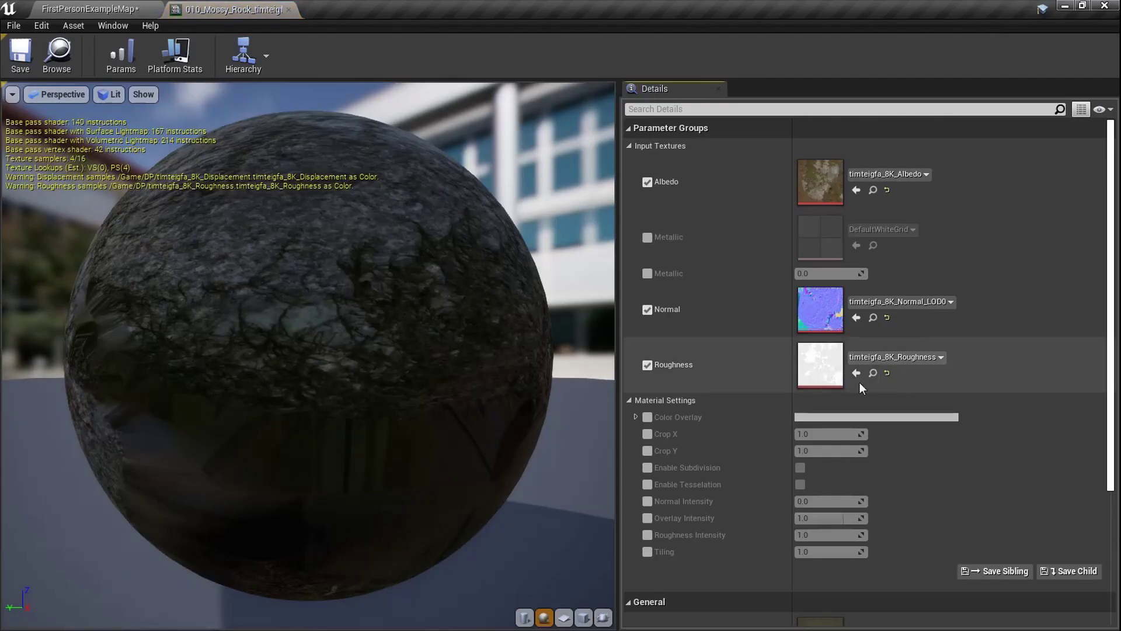
{"action": "scroll", "coordinate": [860, 380], "scroll_direction": "down", "scroll_amount": 3}
{"action": "scroll", "coordinate": [860, 382], "scroll_direction": "up", "scroll_amount": 3}
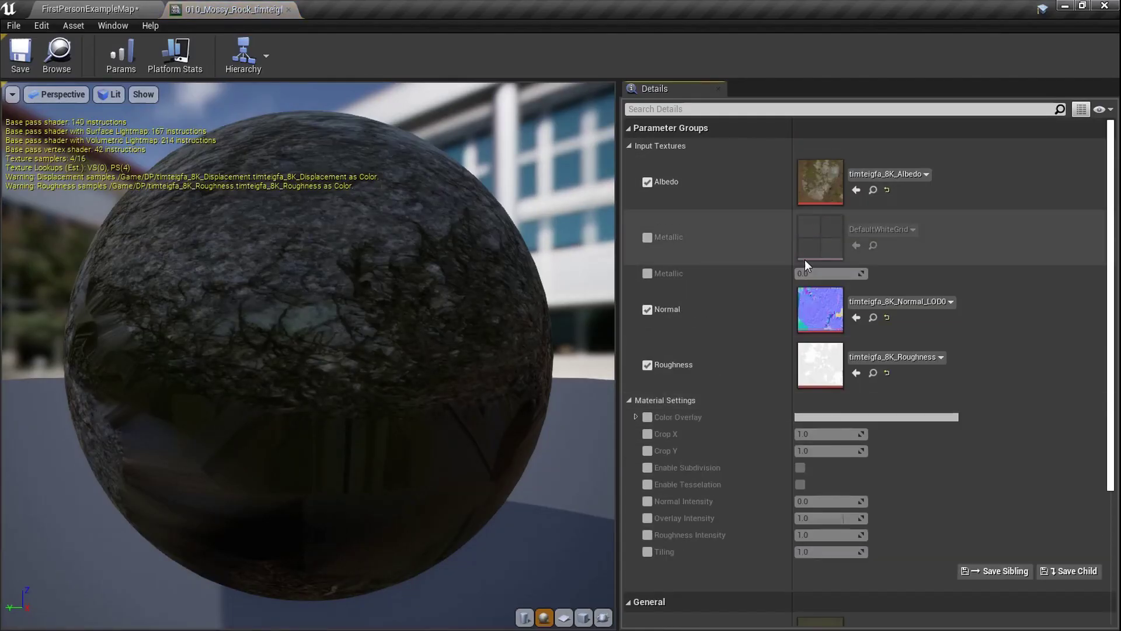
{"action": "scroll", "coordinate": [794, 352], "scroll_direction": "down", "scroll_amount": 3}
{"action": "scroll", "coordinate": [794, 354], "scroll_direction": "up", "scroll_amount": 3}
{"action": "scroll", "coordinate": [794, 354], "scroll_direction": "down", "scroll_amount": 3}
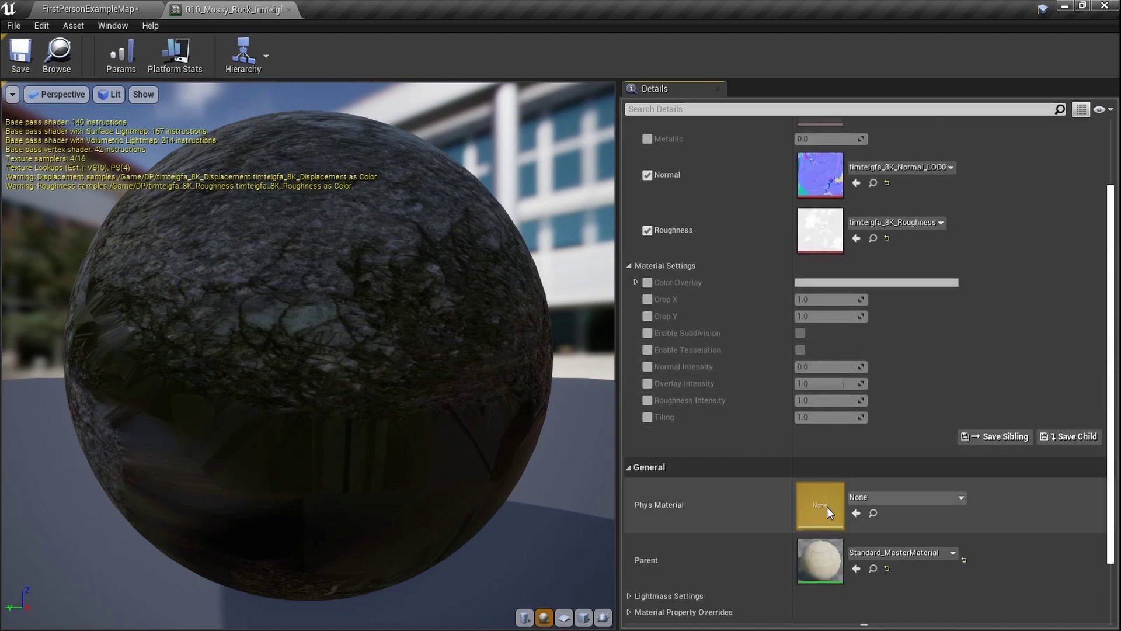
Step: Open the parent Standard_MasterMaterial and examine its node graph, focusing on the Albedo group
{"action": "double_click", "coordinate": [829, 566]}
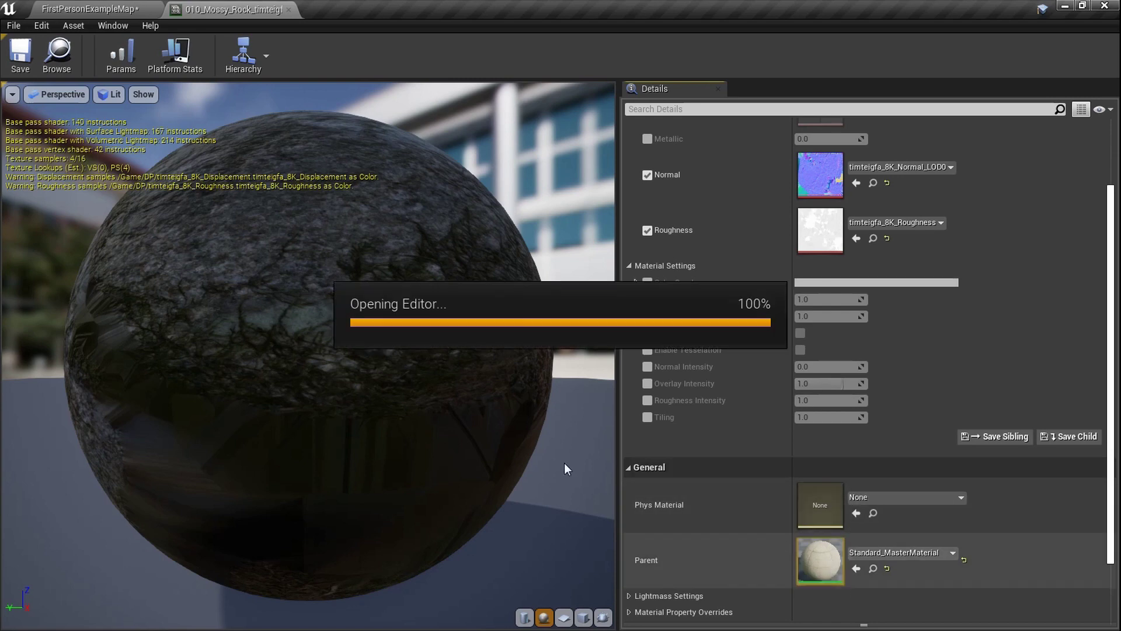
{"action": "scroll", "coordinate": [470, 290], "scroll_direction": "down", "scroll_amount": 6}
{"action": "right_click_drag", "start_coordinate": [460, 293], "coordinate": [706, 331]}
{"action": "scroll", "coordinate": [602, 216], "scroll_direction": "up", "scroll_amount": 6}
{"action": "right_click_drag", "start_coordinate": [601, 216], "coordinate": [666, 240]}
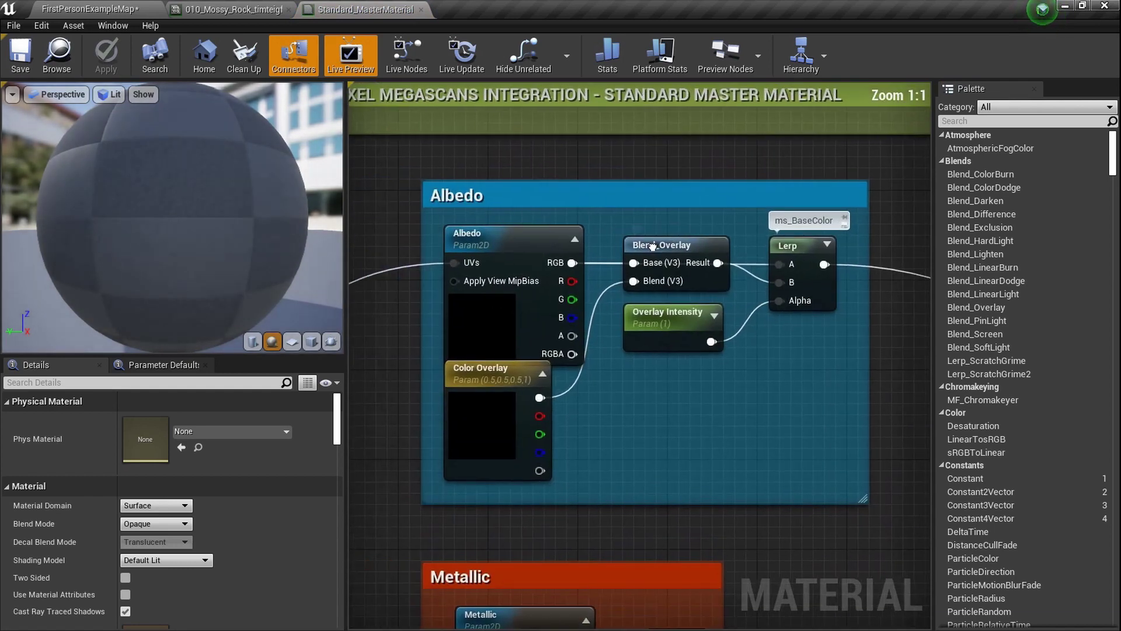
{"action": "scroll", "coordinate": [495, 303], "scroll_direction": "down", "scroll_amount": 4}
{"action": "right_click_drag", "start_coordinate": [495, 303], "coordinate": [497, 186]}
{"action": "right_click_drag", "start_coordinate": [530, 427], "coordinate": [608, 334]}
{"action": "scroll", "coordinate": [557, 354], "scroll_direction": "down", "scroll_amount": 3}
{"action": "scroll", "coordinate": [554, 363], "scroll_direction": "up", "scroll_amount": 2}
{"action": "right_click_drag", "start_coordinate": [554, 364], "coordinate": [638, 362]}
{"action": "right_click_drag", "start_coordinate": [748, 205], "coordinate": [538, 392]}
{"action": "scroll", "coordinate": [499, 280], "scroll_direction": "up", "scroll_amount": 5}
{"action": "right_click_drag", "start_coordinate": [440, 260], "coordinate": [593, 250]}
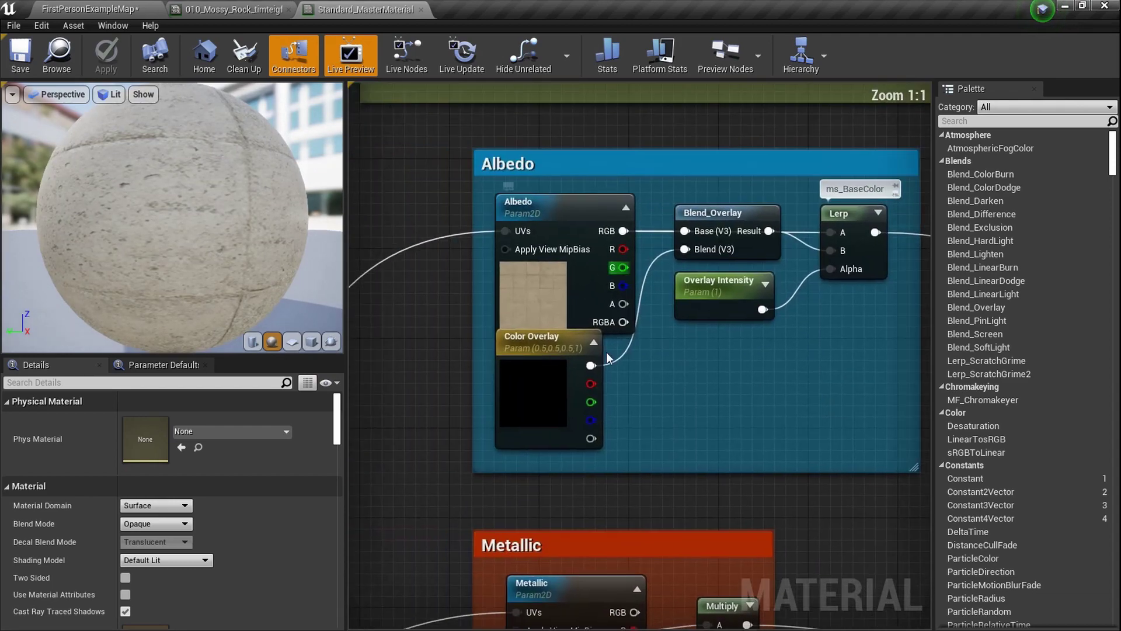
Step: Examine the Metallic group and the overall layout of the master material graph, and close both material editors
{"action": "scroll", "coordinate": [528, 325], "scroll_direction": "down", "scroll_amount": 5}
{"action": "right_click_drag", "start_coordinate": [660, 350], "coordinate": [350, 181]}
{"action": "right_click_drag", "start_coordinate": [498, 339], "coordinate": [858, 478]}
{"action": "scroll", "coordinate": [648, 388], "scroll_direction": "up", "scroll_amount": 5}
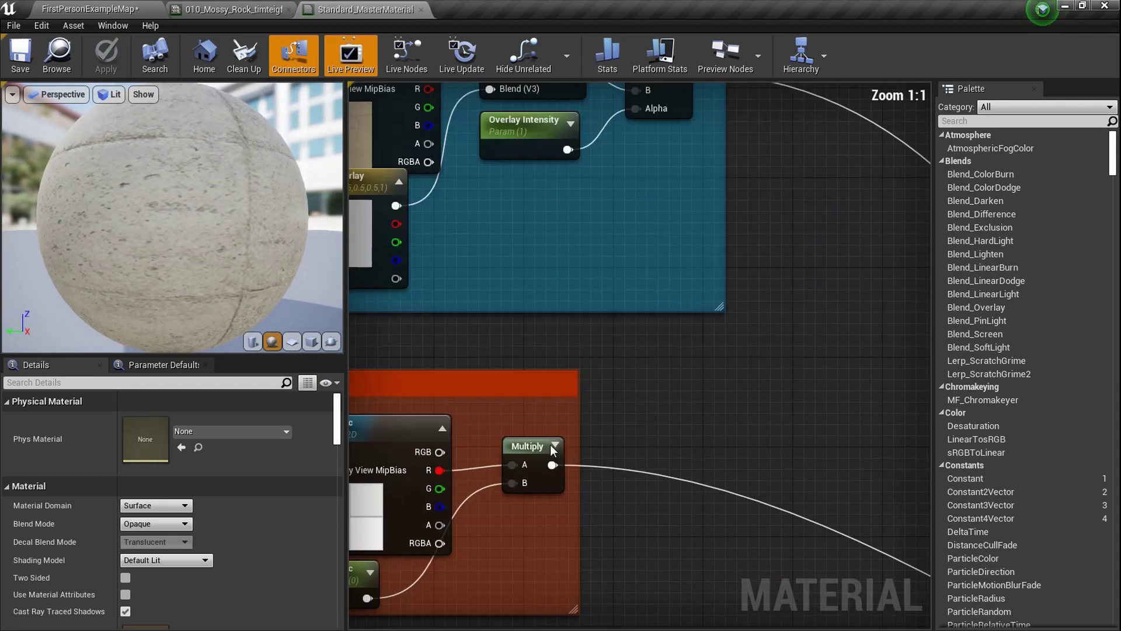
{"action": "right_click_drag", "start_coordinate": [480, 472], "coordinate": [671, 388]}
{"action": "scroll", "coordinate": [671, 388], "scroll_direction": "down", "scroll_amount": 4}
{"action": "right_click_drag", "start_coordinate": [706, 456], "coordinate": [593, 325]}
{"action": "scroll", "coordinate": [595, 331], "scroll_direction": "down", "scroll_amount": 4}
{"action": "right_click_drag", "start_coordinate": [379, 435], "coordinate": [437, 440]}
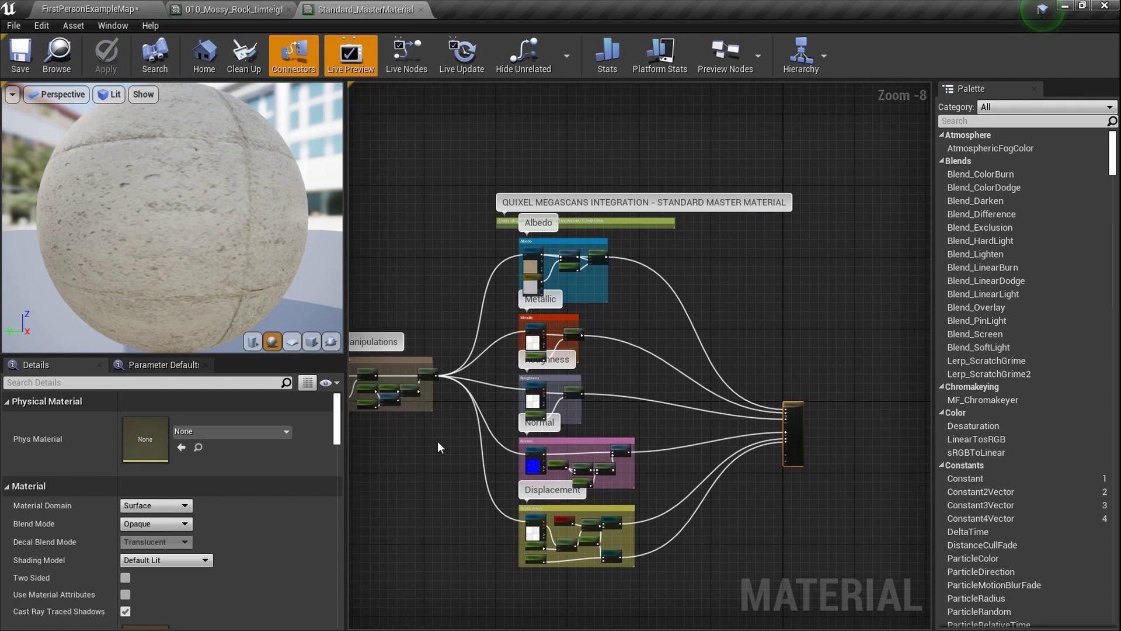
{"action": "left_click", "coordinate": [420, 10]}
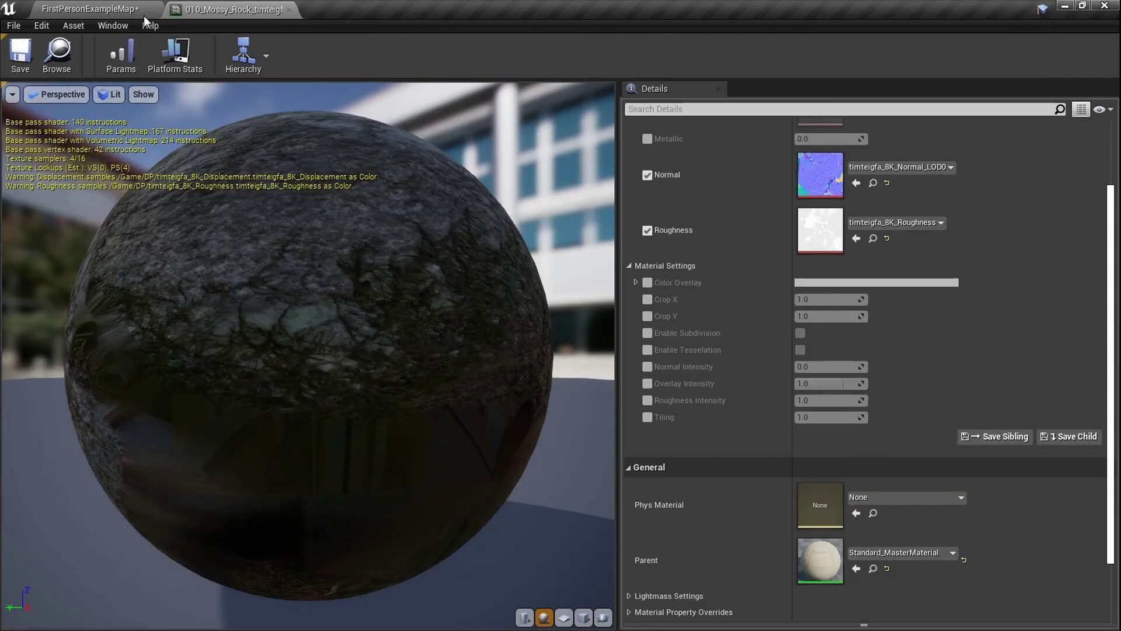
{"action": "left_click", "coordinate": [289, 10]}
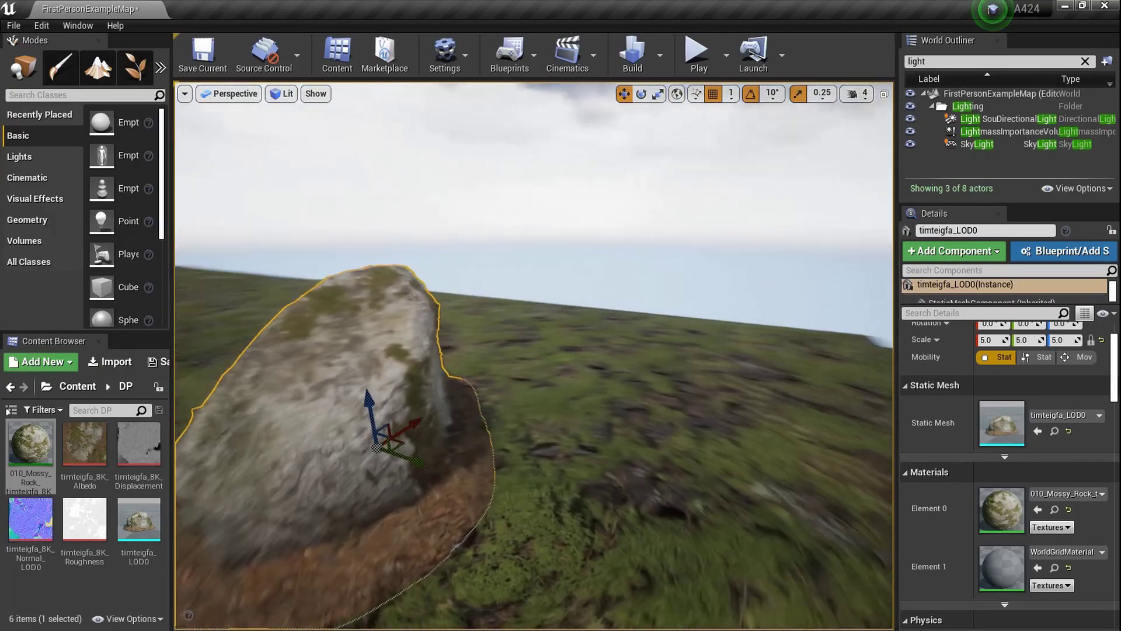
Step: Duplicate the rock in the level and place the copy beside the original
{"action": "right_click_drag", "start_coordinate": [533, 354], "coordinate": [480, 369]}
{"action": "left_click_drag", "start_coordinate": [460, 375], "coordinate": [740, 342], "text": "alt"}
{"action": "right_click_drag", "start_coordinate": [741, 343], "coordinate": [712, 315]}
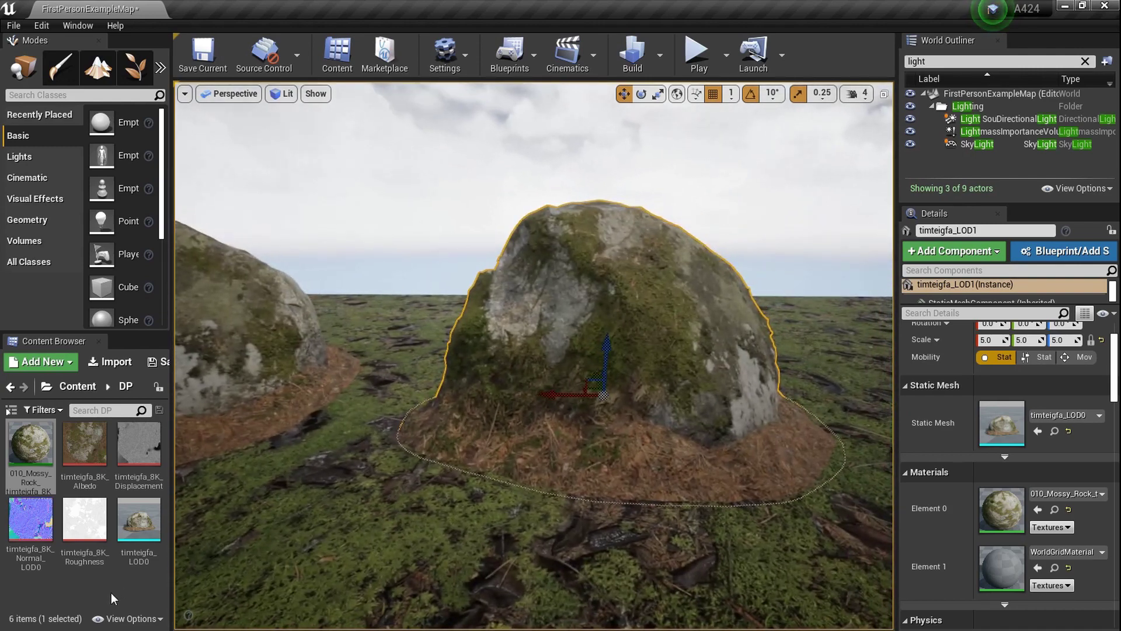
Step: Create a new material in the DP folder and name it Rock
{"action": "left_click", "coordinate": [41, 362]}
{"action": "left_click", "coordinate": [195, 333]}
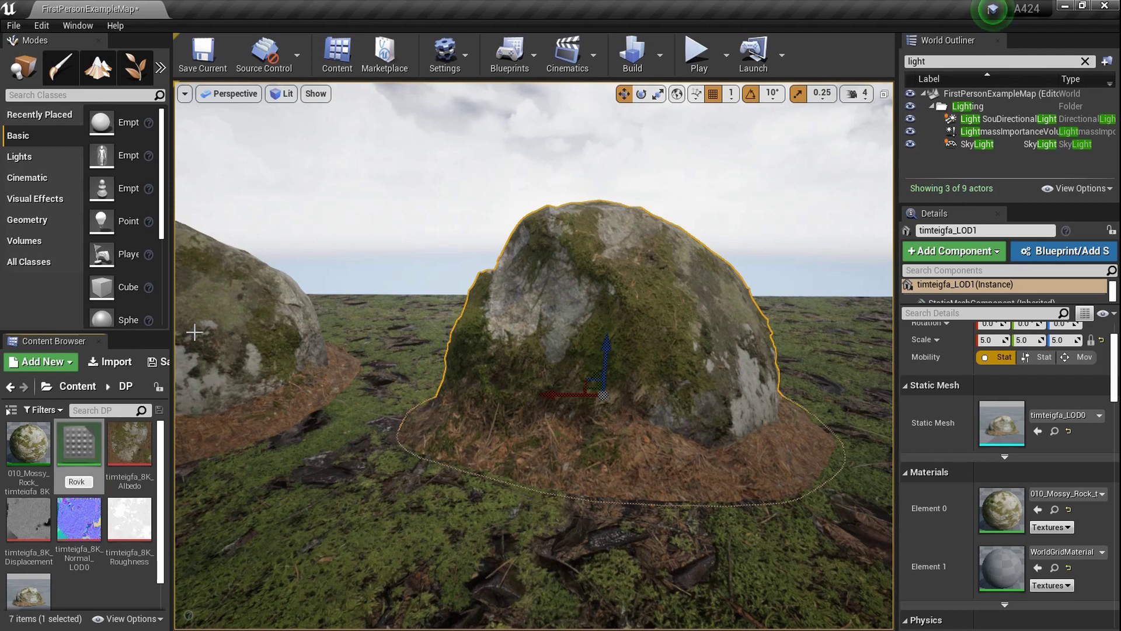
{"action": "key", "text": "Return"}
{"action": "right_click", "coordinate": [81, 476]}
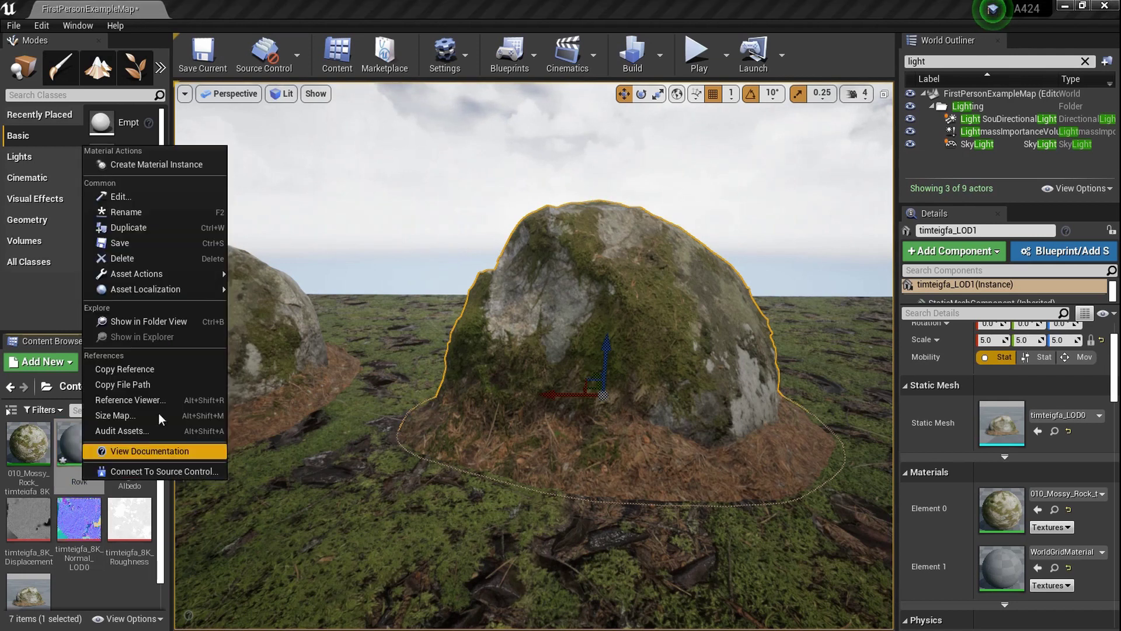
{"action": "left_click", "coordinate": [178, 211]}
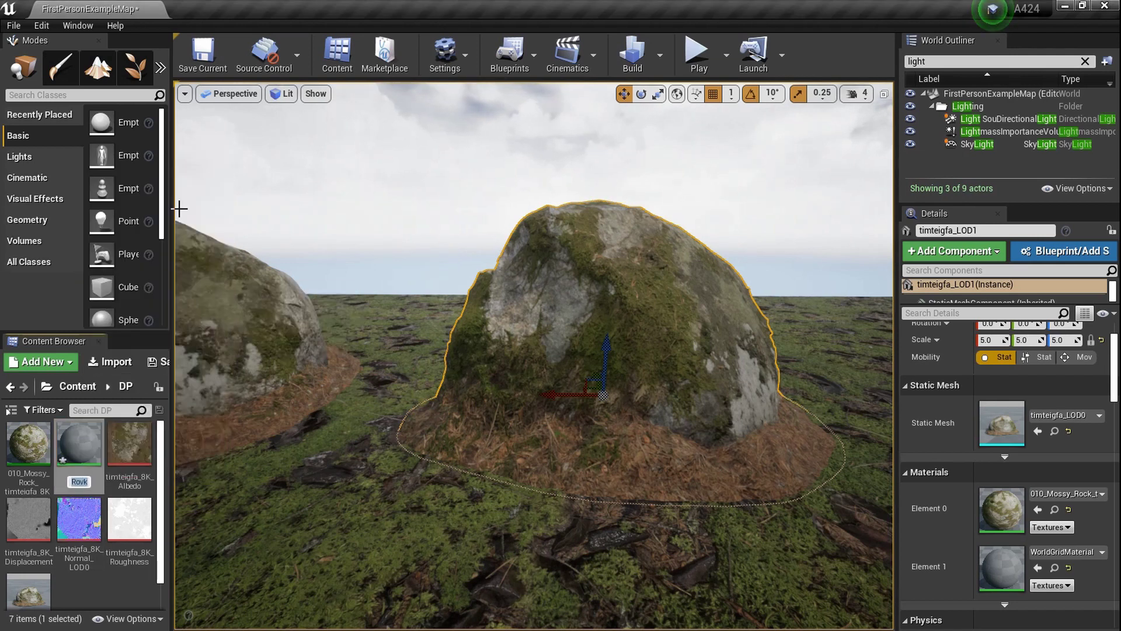
{"action": "type", "text": "Rock"}
{"action": "key", "text": "Return"}
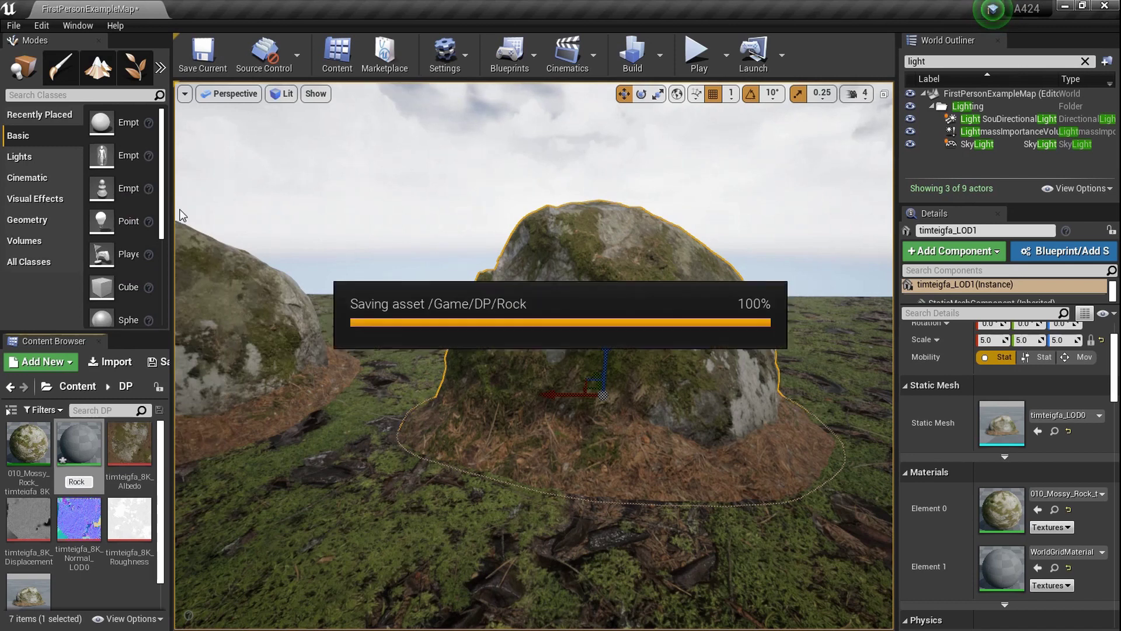
Step: Apply the new Rock material to the duplicated rock
{"action": "left_click_drag", "start_coordinate": [84, 465], "coordinate": [406, 347]}
{"action": "left_click_drag", "start_coordinate": [601, 343], "coordinate": [602, 345]}
{"action": "mouse_move", "coordinate": [588, 382]}
{"action": "right_mouse_down"}
{"action": "mouse_move", "coordinate": [643, 381]}
{"action": "mouse_move", "coordinate": [561, 382]}
{"action": "mouse_move", "coordinate": [587, 382]}
{"action": "right_mouse_up"}
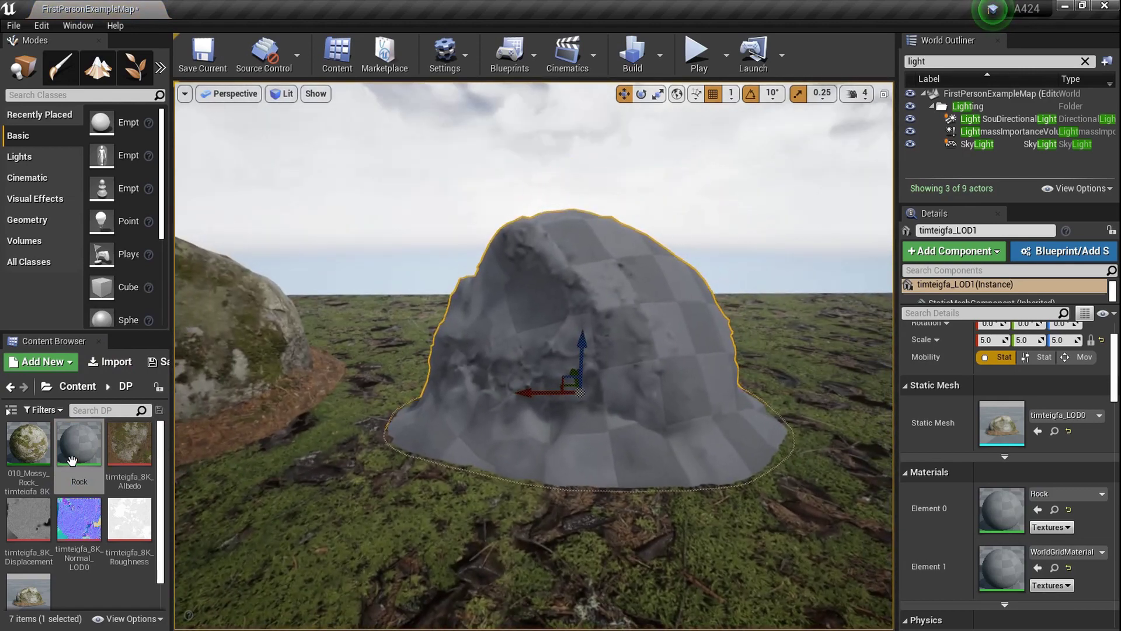
Step: Open the Rock material for editing, dock its editor beside the level, and make room for nodes next to the material's inputs
{"action": "double_click", "coordinate": [88, 472]}
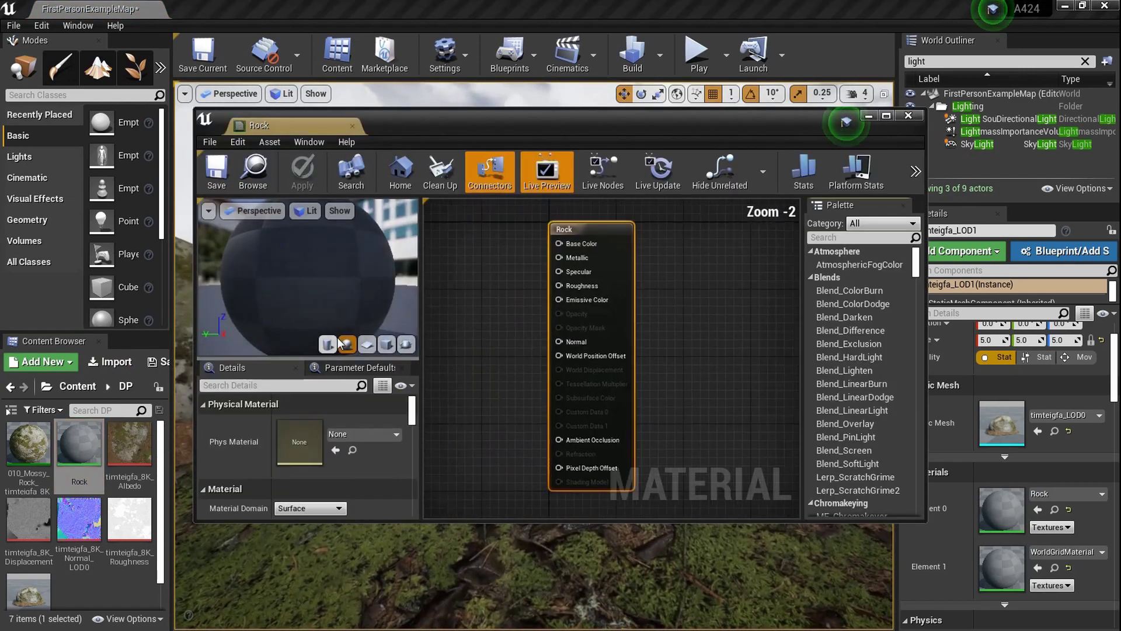
{"action": "left_click_drag", "start_coordinate": [314, 116], "coordinate": [279, 15]}
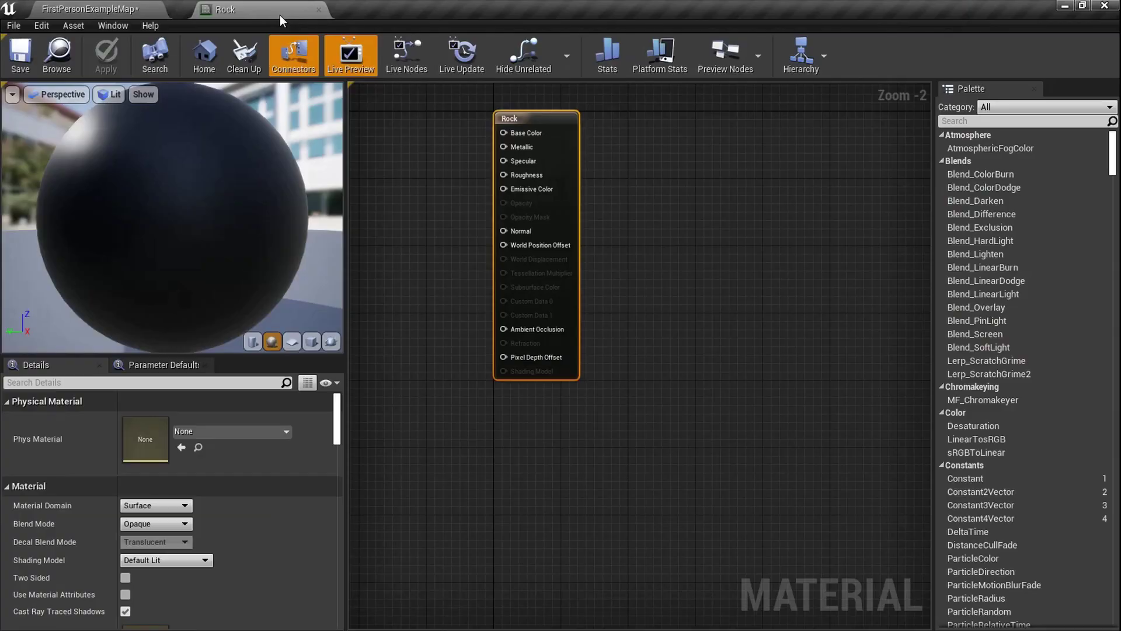
{"action": "left_click", "coordinate": [108, 2]}
{"action": "left_click", "coordinate": [243, 7]}
{"action": "right_click_drag", "start_coordinate": [472, 280], "coordinate": [656, 379]}
Step: Add the Albedo, Displacement, Normal_LOD0 and Roughness textures from the DP folder to the Rock material graph as texture samples
{"action": "left_click", "coordinate": [118, 9]}
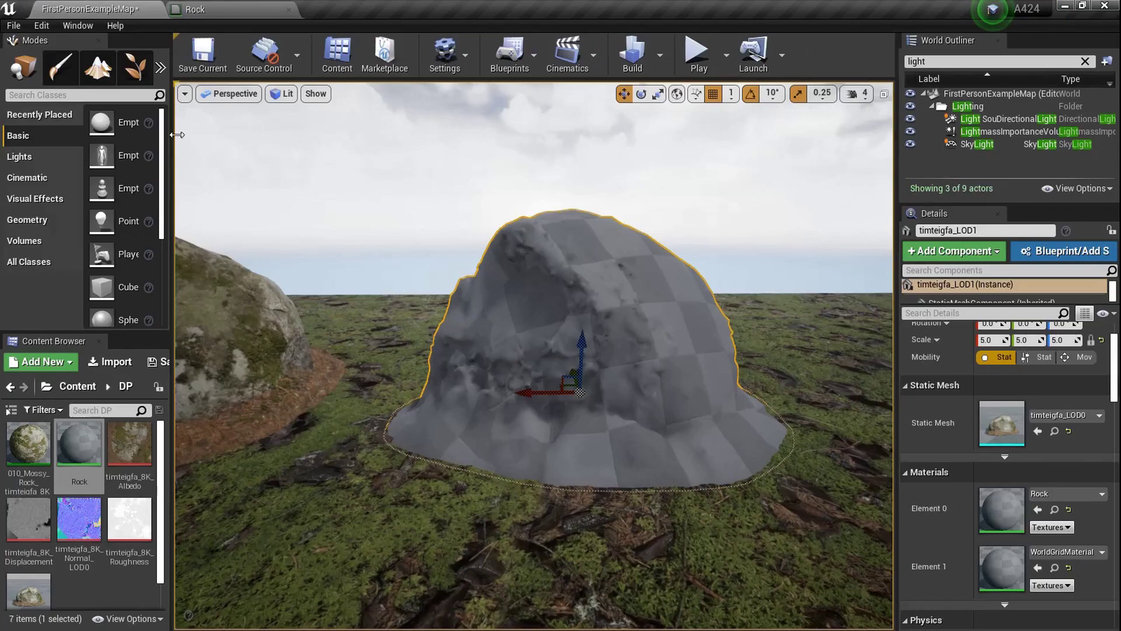
{"action": "left_click", "coordinate": [129, 459]}
{"action": "left_click", "coordinate": [75, 536], "text": "ctrl"}
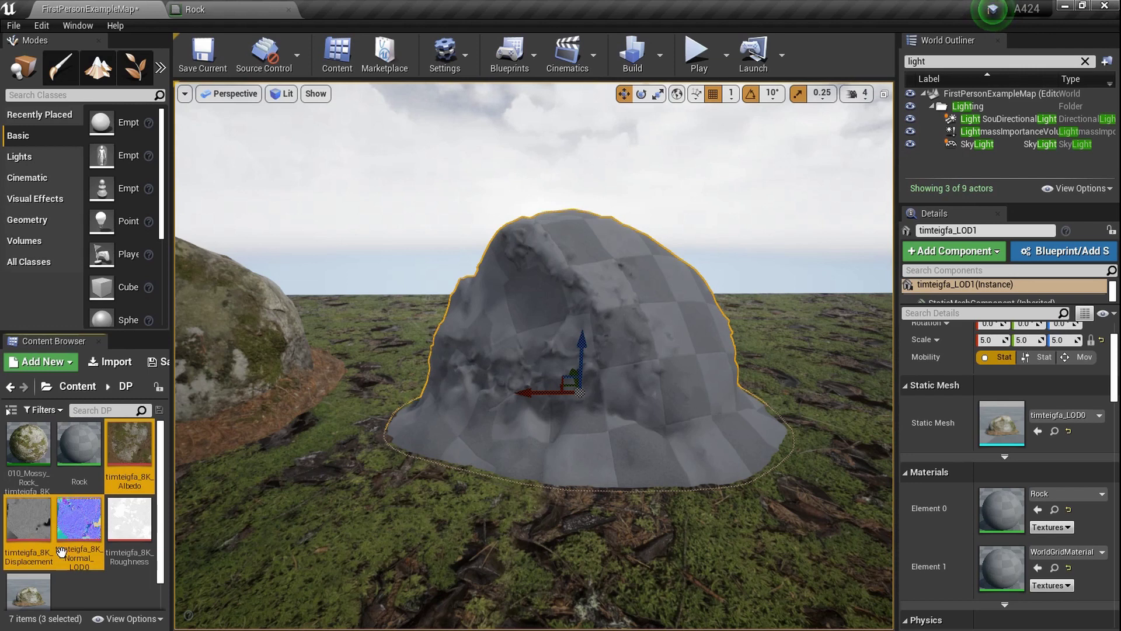
{"action": "left_click", "coordinate": [124, 551], "text": "ctrl"}
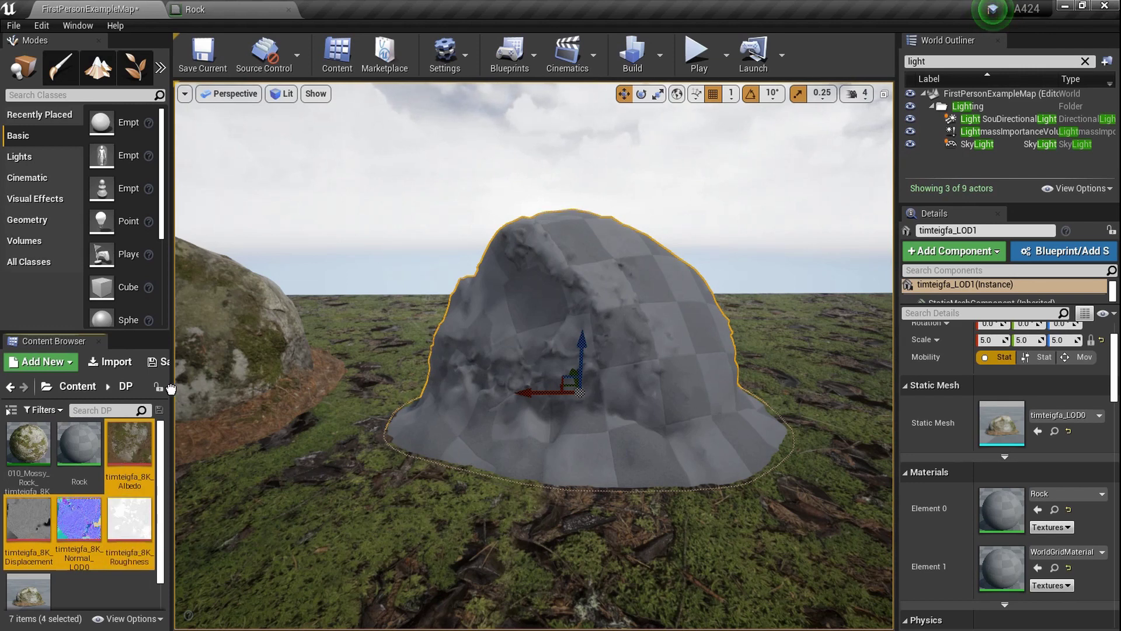
{"action": "left_click_drag", "start_coordinate": [210, 1], "coordinate": [211, 2]}
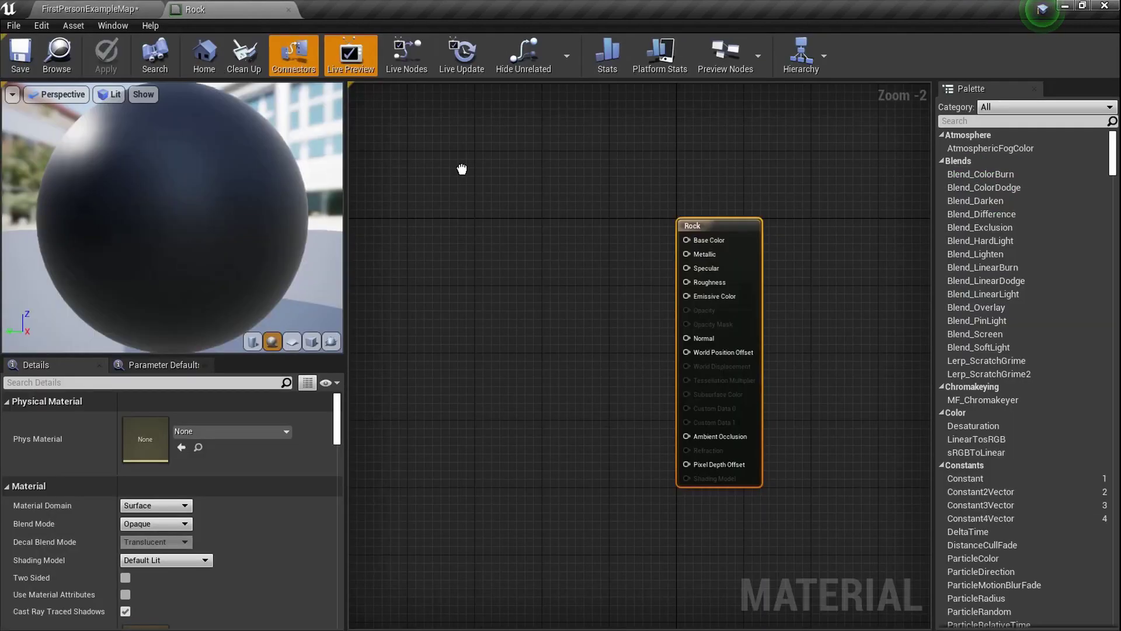
{"action": "left_click_drag", "start_coordinate": [499, 251], "coordinate": [499, 253]}
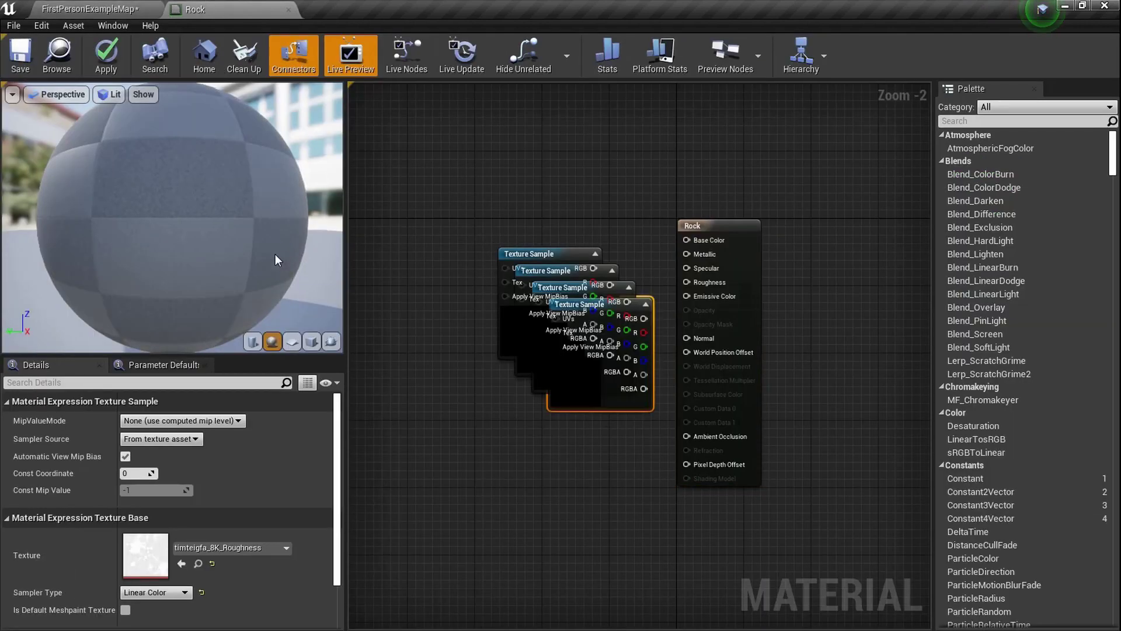
Step: Separate the stacked Albedo and Roughness texture samples, and delete the Displacement texture sample
{"action": "right_click_drag", "start_coordinate": [482, 338], "coordinate": [418, 347]}
{"action": "left_click_drag", "start_coordinate": [542, 357], "coordinate": [505, 453]}
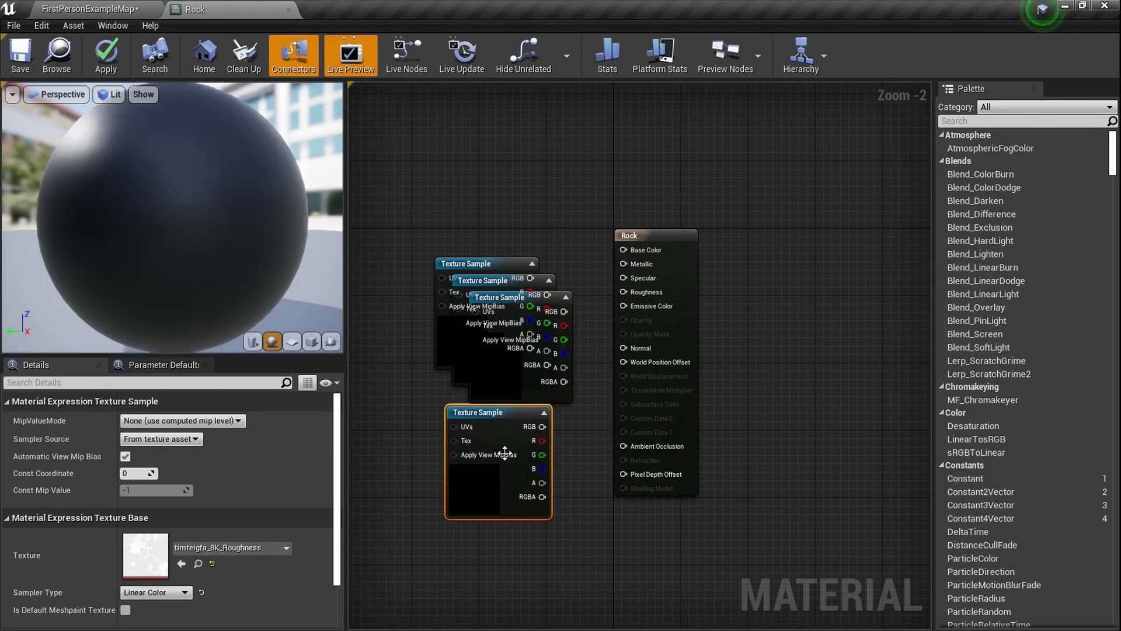
{"action": "left_click_drag", "start_coordinate": [490, 263], "coordinate": [492, 150]}
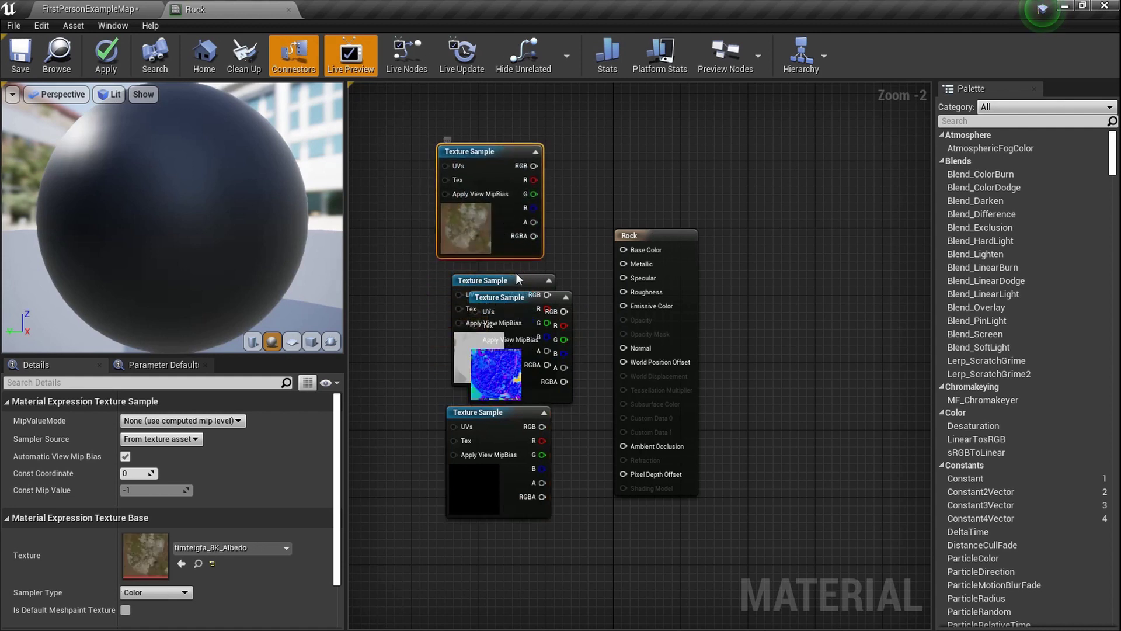
{"action": "left_click_drag", "start_coordinate": [471, 340], "coordinate": [789, 345]}
{"action": "key", "text": "Delete"}
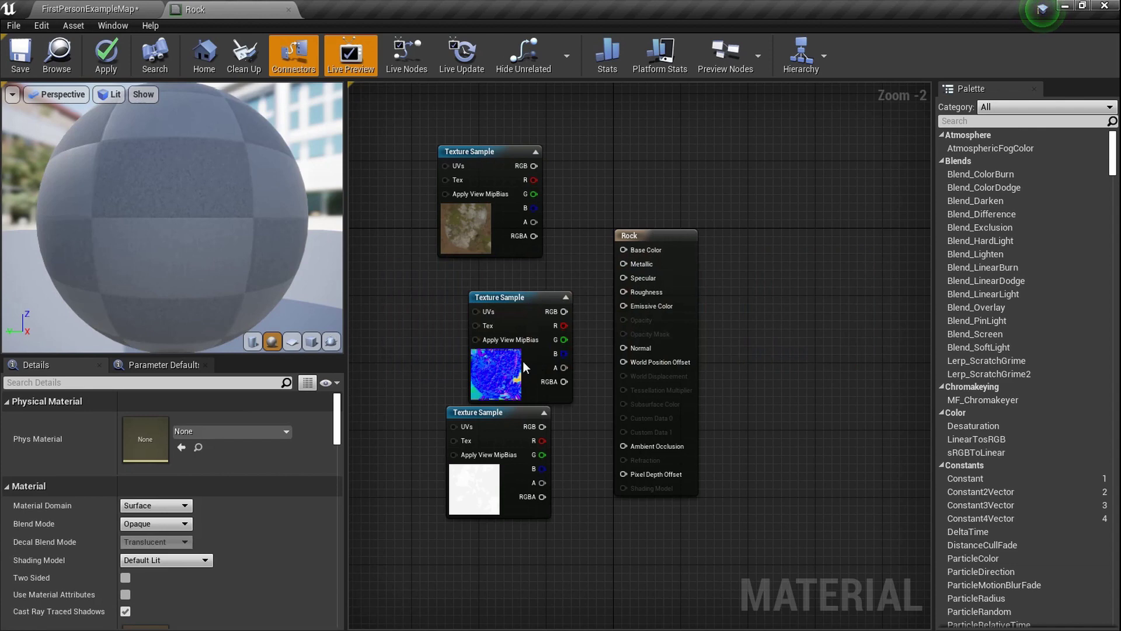
Step: Arrange the texture samples in a column beside the material inputs, with Albedo first, Roughness beneath it and Normal last
{"action": "left_click_drag", "start_coordinate": [527, 360], "coordinate": [495, 349]}
{"action": "left_click_drag", "start_coordinate": [486, 461], "coordinate": [488, 469]}
{"action": "left_click_drag", "start_coordinate": [473, 376], "coordinate": [397, 477]}
{"action": "left_click_drag", "start_coordinate": [479, 488], "coordinate": [479, 355]}
{"action": "left_click", "coordinate": [405, 465]}
{"action": "scroll", "coordinate": [525, 239], "scroll_direction": "up", "scroll_amount": 2}
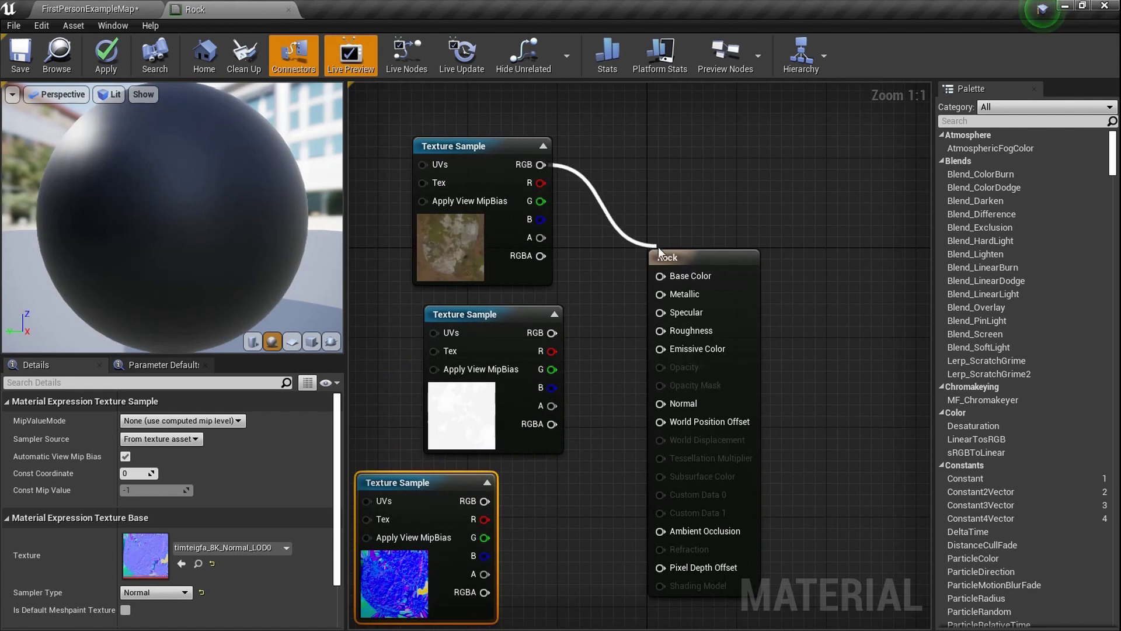
Step: Connect the Albedo sample's RGB output to Base Color and the Roughness sample's RGB output to Roughness
{"action": "left_click_drag", "start_coordinate": [668, 275], "coordinate": [671, 278]}
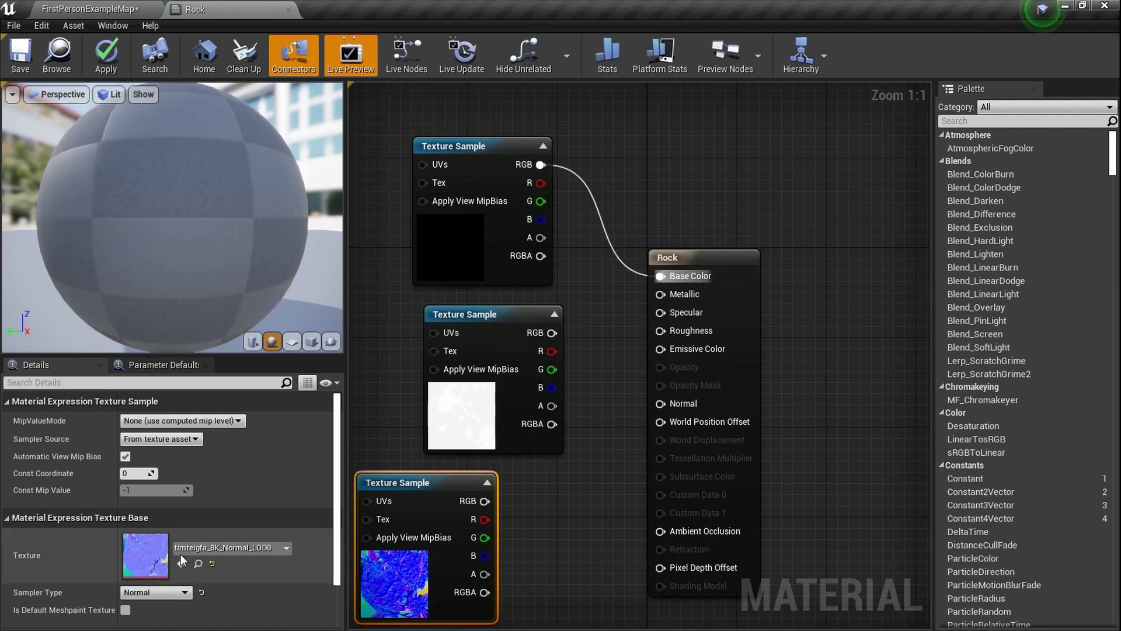
{"action": "left_click", "coordinate": [458, 257]}
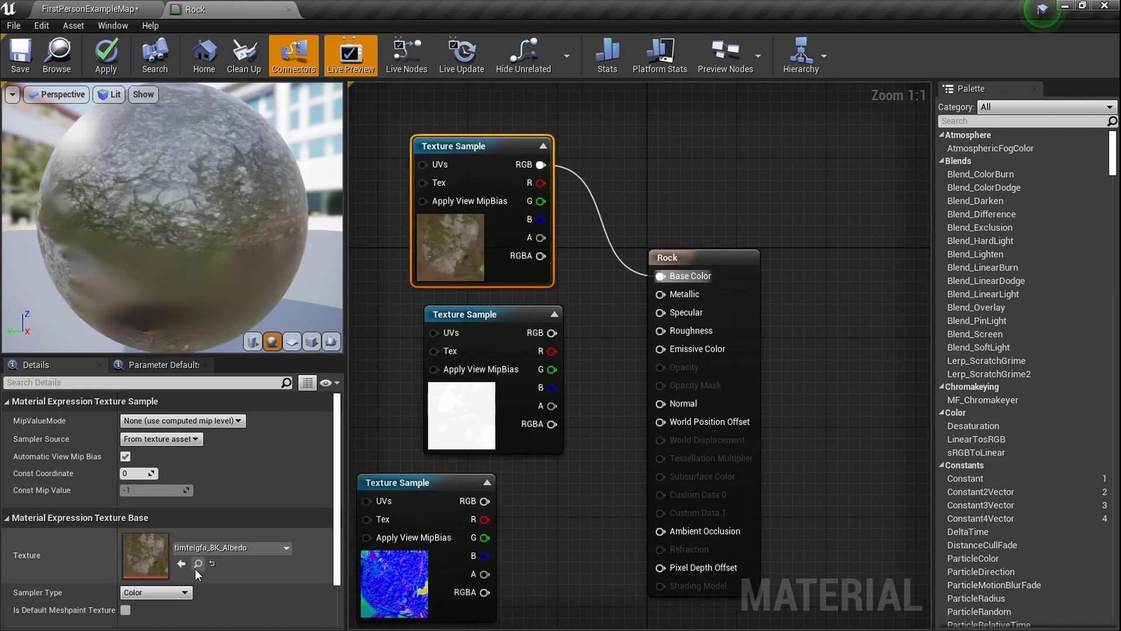
{"action": "left_click", "coordinate": [471, 418]}
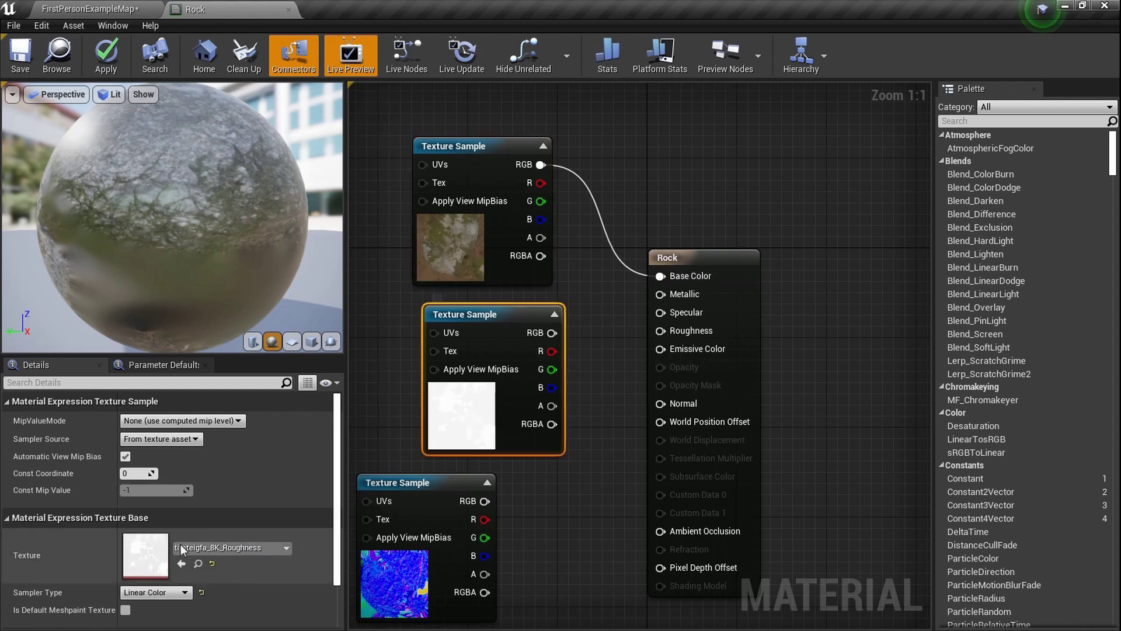
{"action": "left_click_drag", "start_coordinate": [657, 332], "coordinate": [660, 331]}
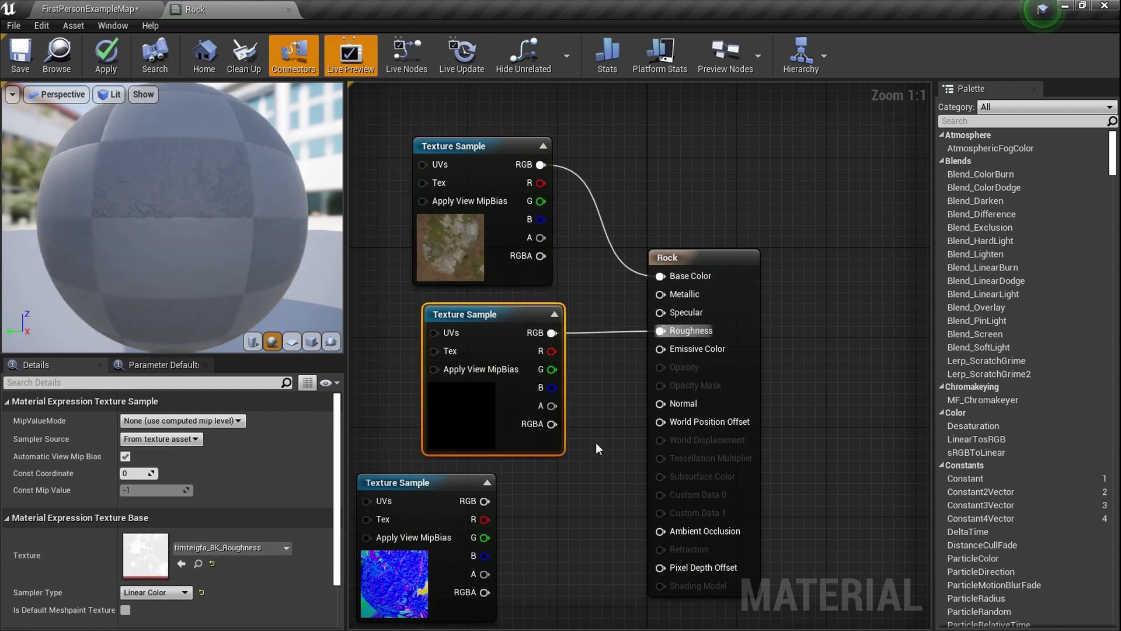
Step: Connect the Normal texture sample's RGB output to the material's Normal input and save the Rock material
{"action": "right_click_drag", "start_coordinate": [629, 402], "coordinate": [655, 337]}
{"action": "left_click_drag", "start_coordinate": [418, 511], "coordinate": [450, 512]}
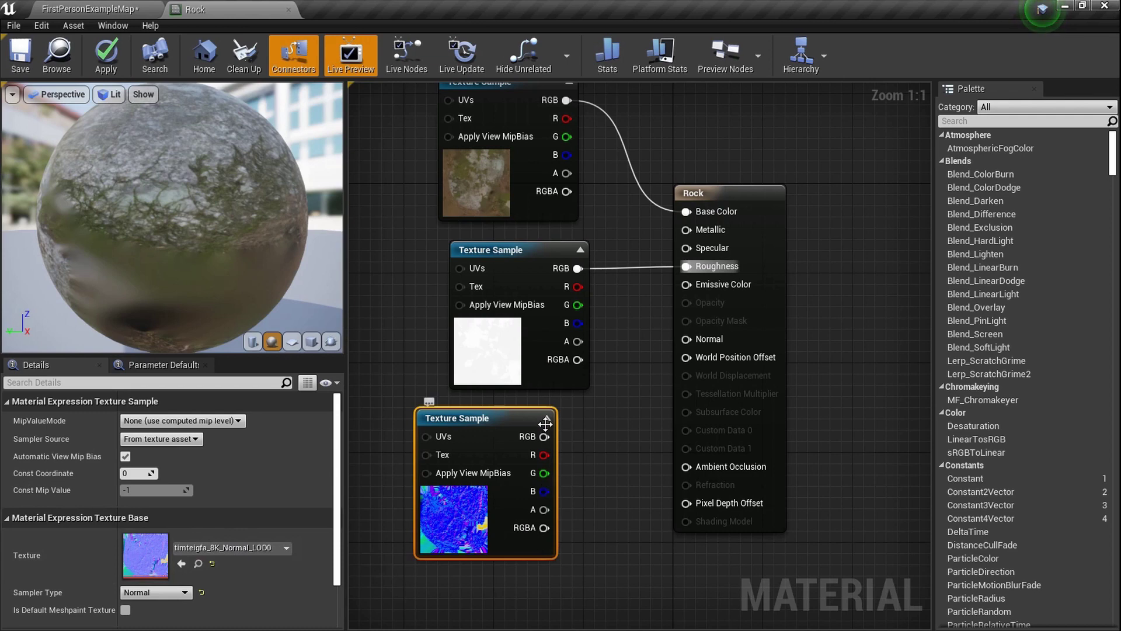
{"action": "left_click_drag", "start_coordinate": [543, 437], "coordinate": [704, 340]}
{"action": "scroll", "coordinate": [465, 393], "scroll_direction": "down", "scroll_amount": 2}
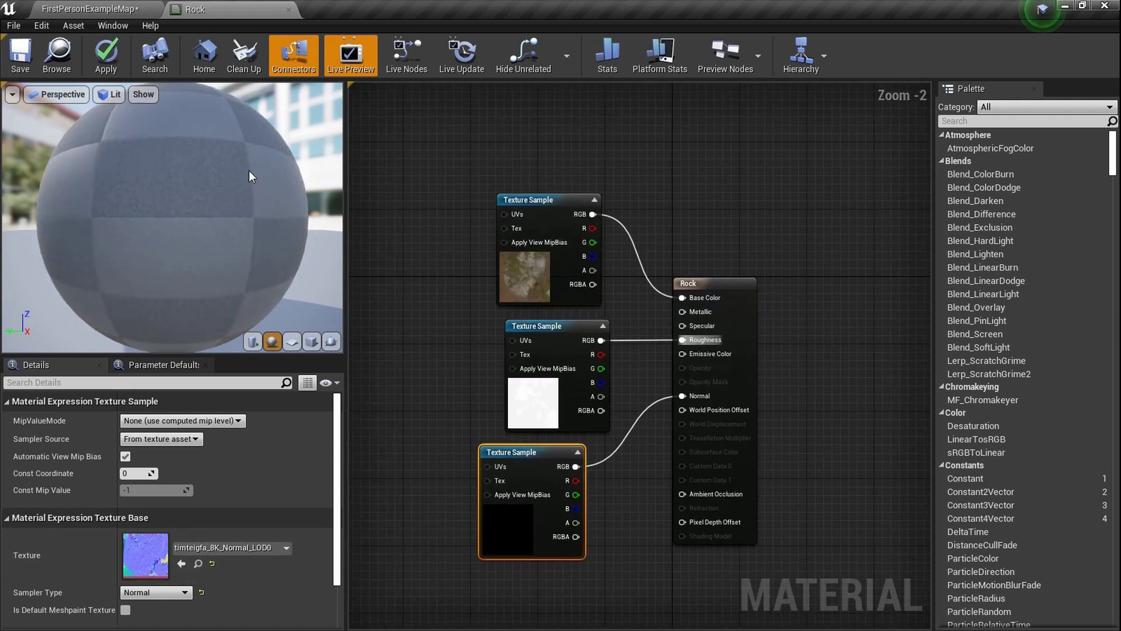
{"action": "key", "text": "ctrl+s"}
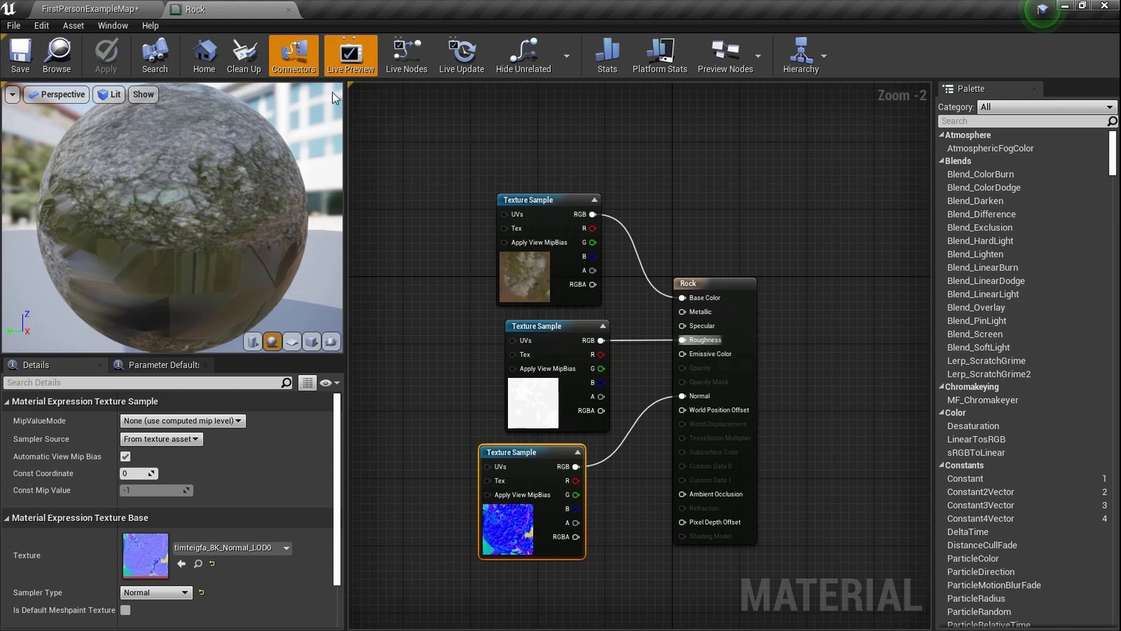
Step: Compare the duplicated rock using the Rock material with the original rock in the level
{"action": "left_click", "coordinate": [122, 8]}
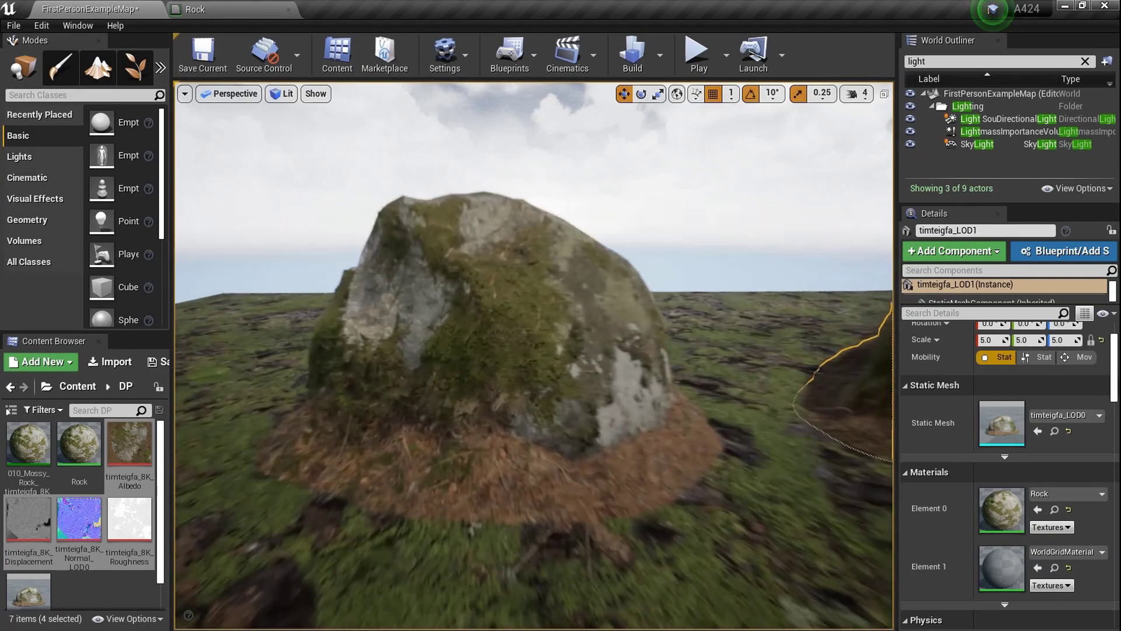
{"action": "key", "text": "d"}
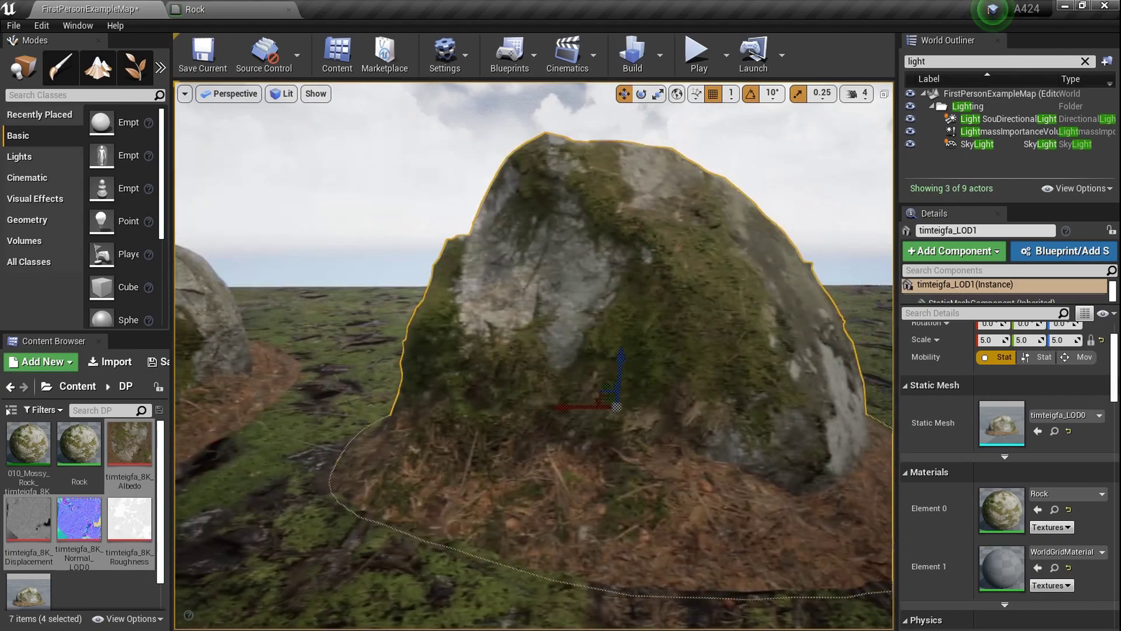
{"action": "key", "text": "s"}
{"action": "key", "text": "w"}
{"action": "key", "text": "a"}
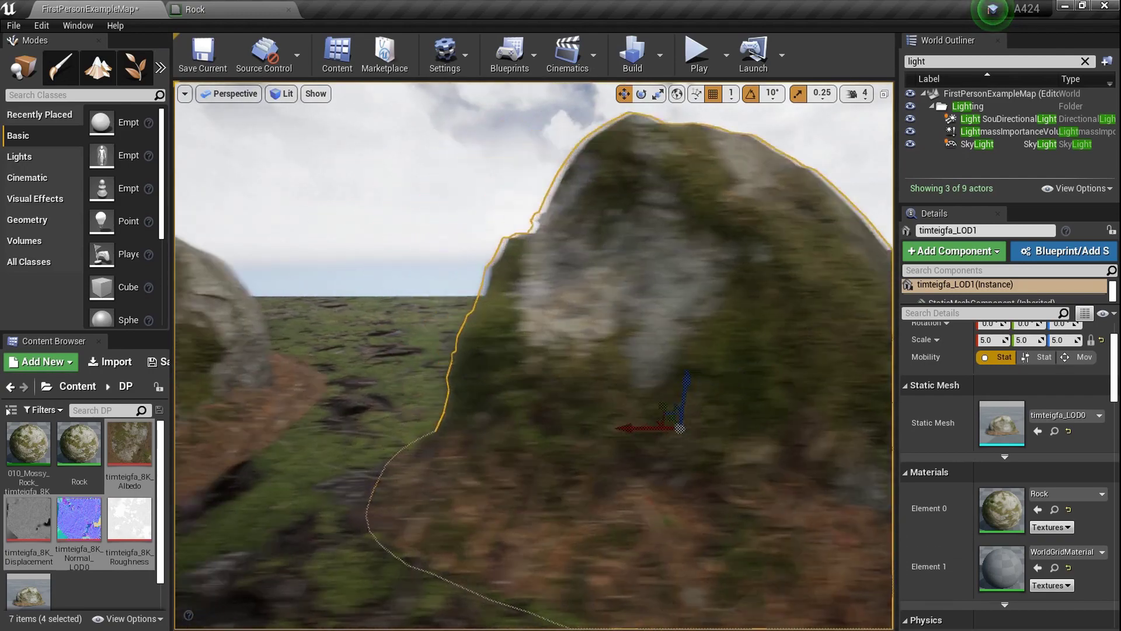
{"action": "key", "text": "w"}
{"action": "key", "text": "s"}
{"action": "key", "text": "d"}
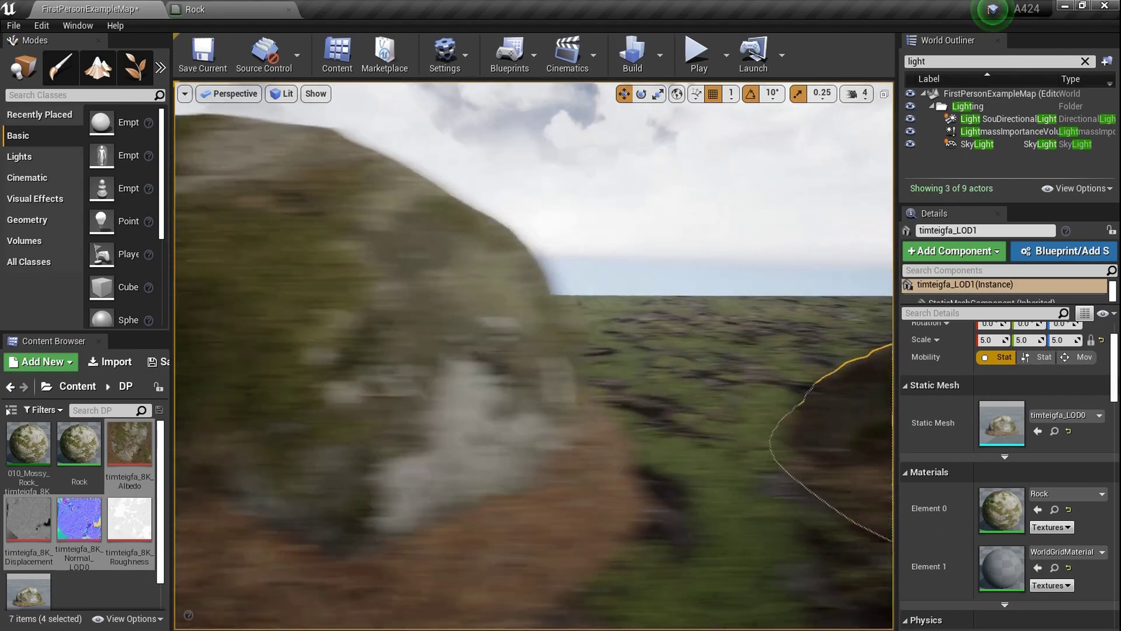
{"action": "key", "text": "d"}
{"action": "key", "text": "w"}
{"action": "key", "text": "a"}
{"action": "key", "text": "s"}
{"action": "key", "text": "a"}
{"action": "key", "text": "w"}
{"action": "key", "text": "d"}
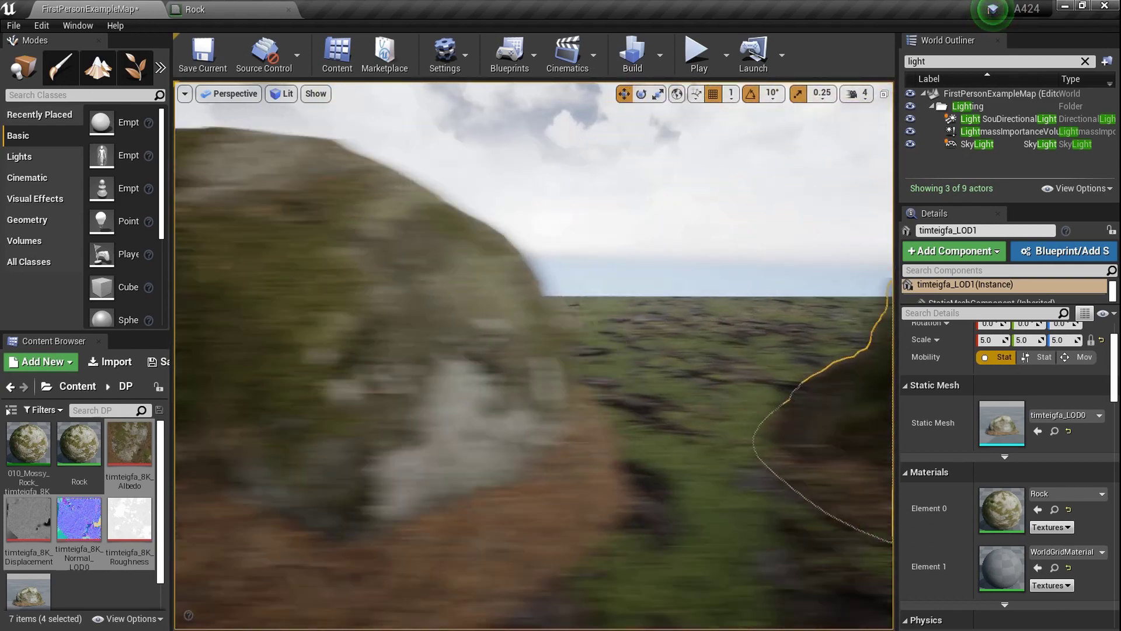
{"action": "key", "text": "d"}
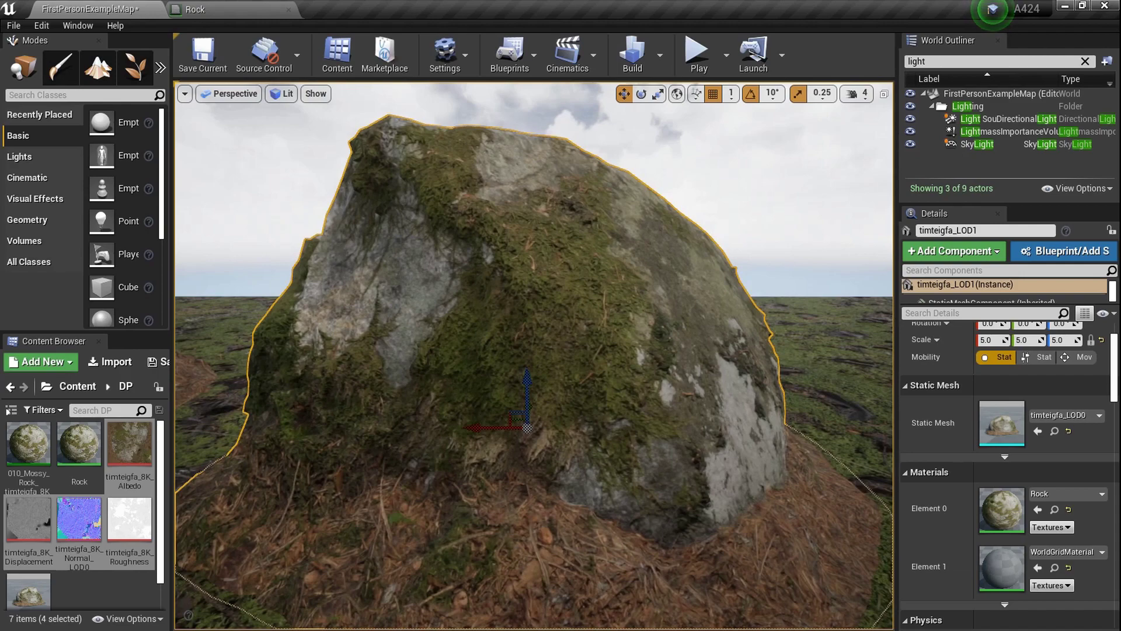
{"action": "key", "text": "a"}
{"action": "key", "text": "d"}
{"action": "key", "text": "a"}
{"action": "key", "text": "d"}
{"action": "key", "text": "a"}
{"action": "key", "text": "d"}
{"action": "key", "text": "a"}
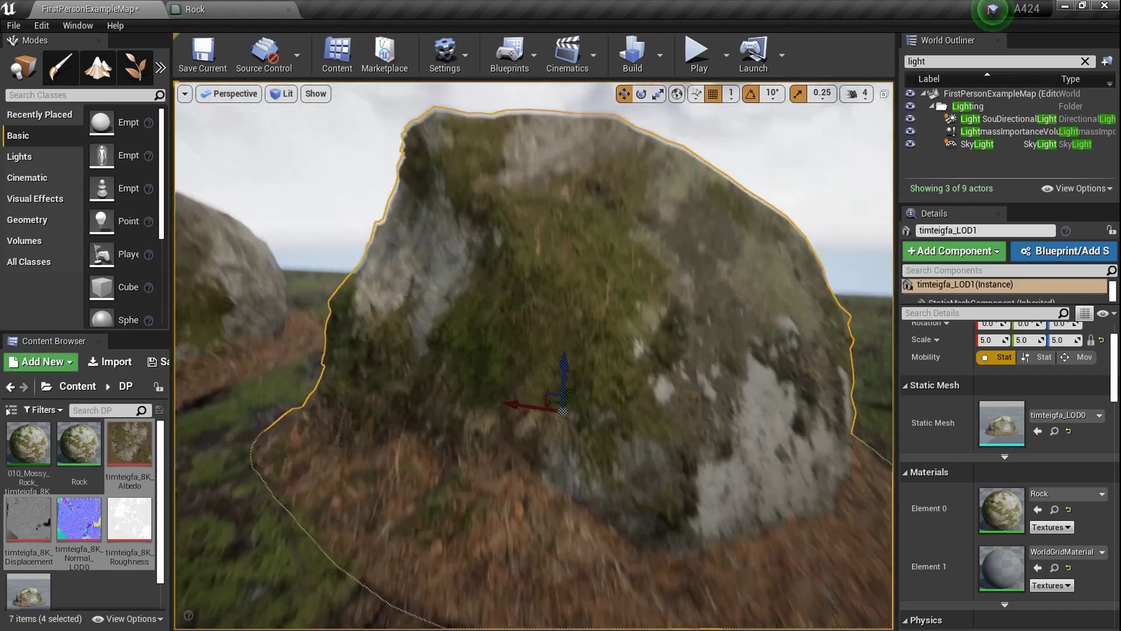
{"action": "key", "text": "d"}
{"action": "key", "text": "a"}
{"action": "key", "text": "s"}
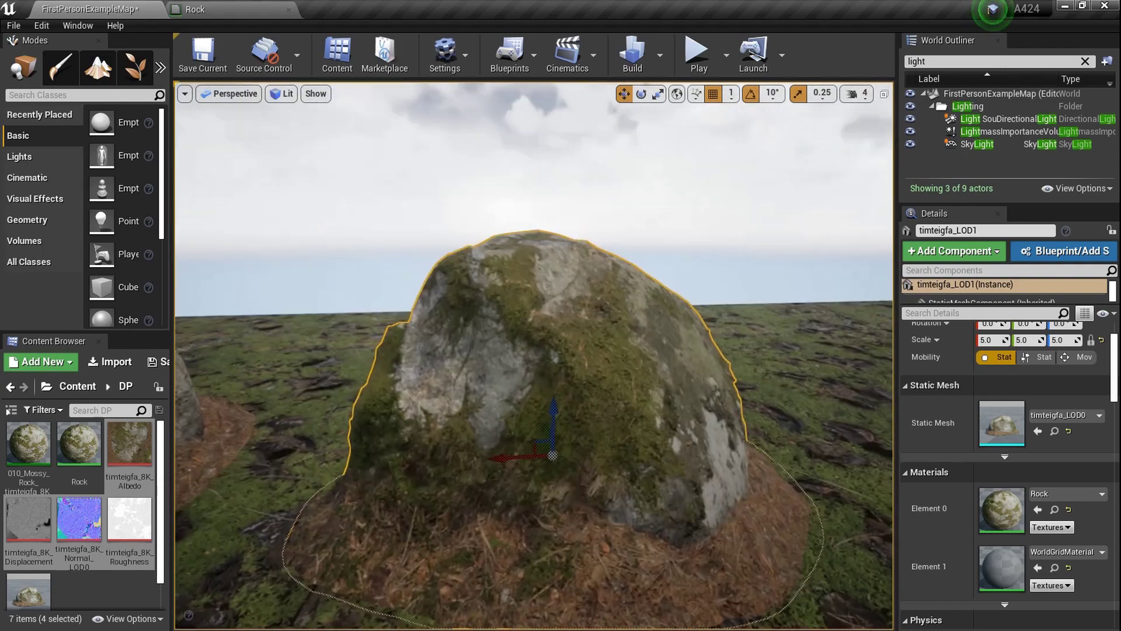
{"action": "key", "text": "d"}
{"action": "key", "text": "w"}
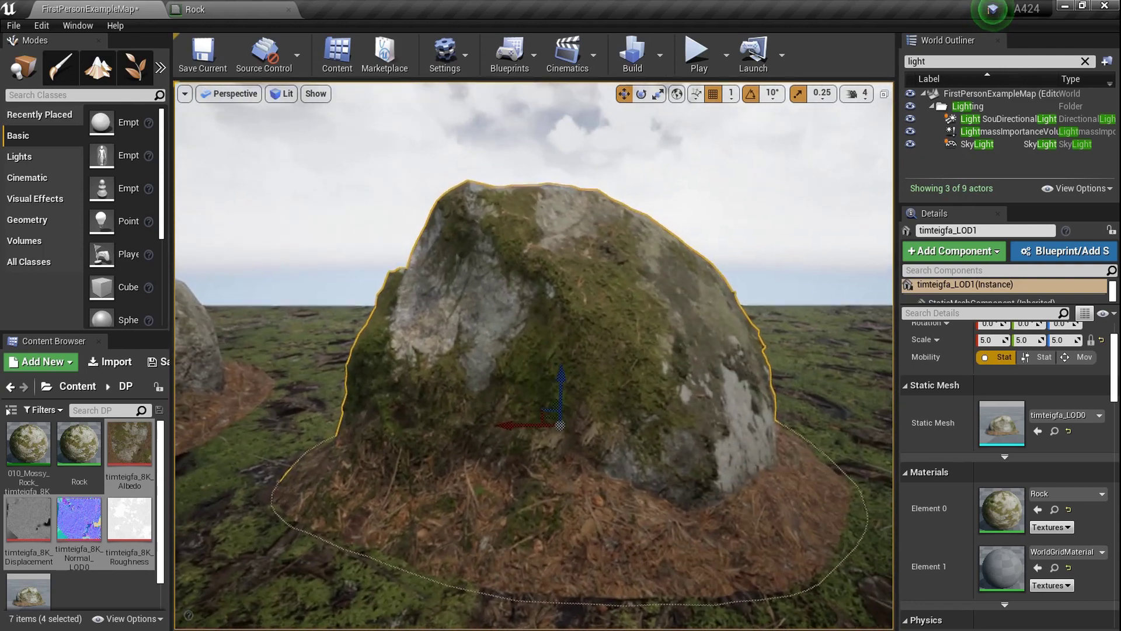
{"action": "key", "text": "a"}
{"action": "key", "text": "a"}
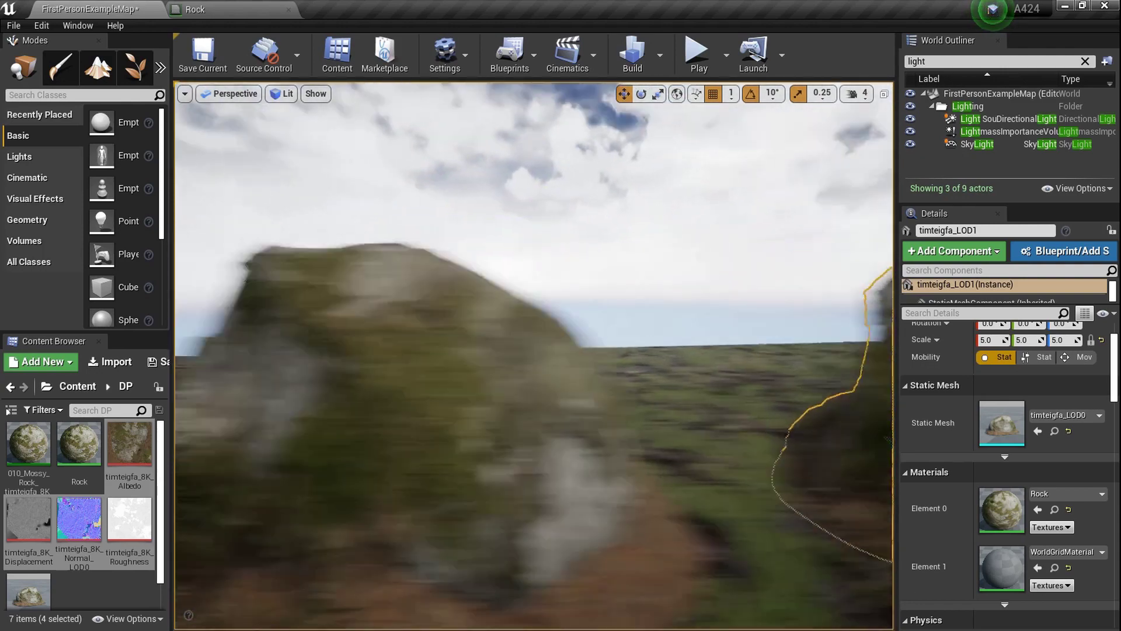
{"action": "key", "text": "w"}
{"action": "key", "text": "d"}
{"action": "key", "text": "s"}
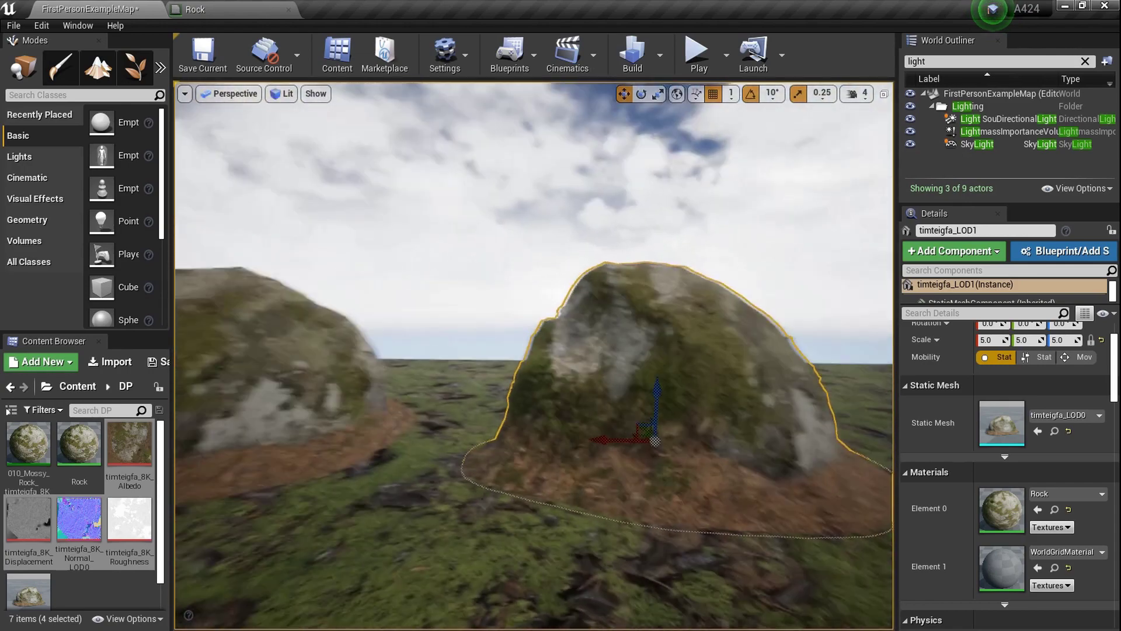
{"action": "key", "text": "w"}
{"action": "key", "text": "d"}
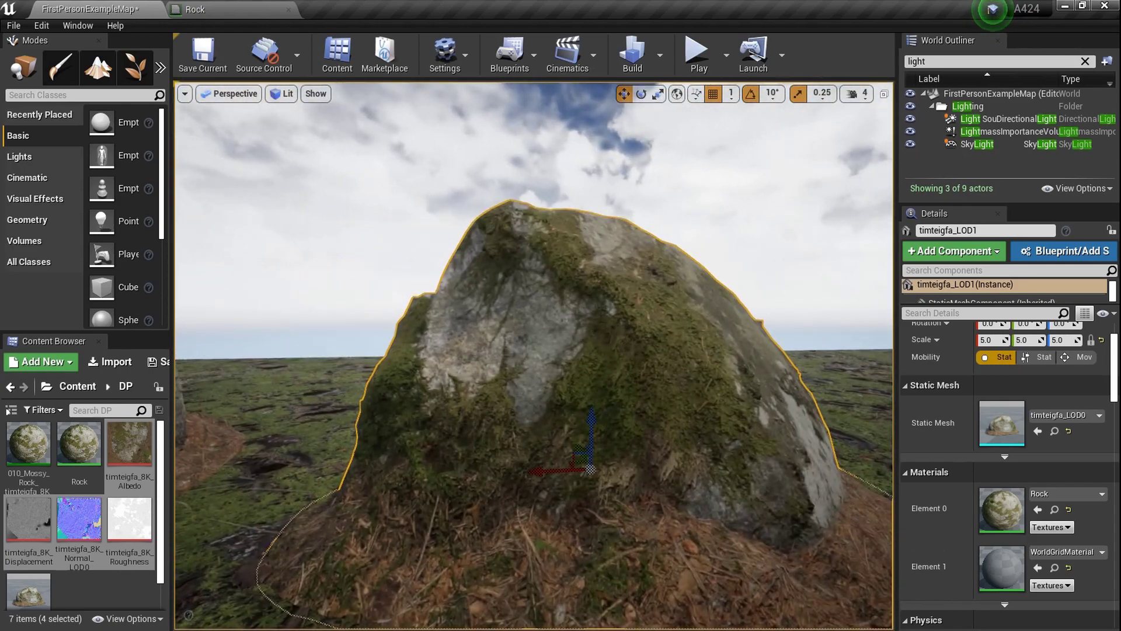
{"action": "key", "text": "s"}
{"action": "key", "text": "a"}
{"action": "key", "text": "w"}
{"action": "key", "text": "d"}
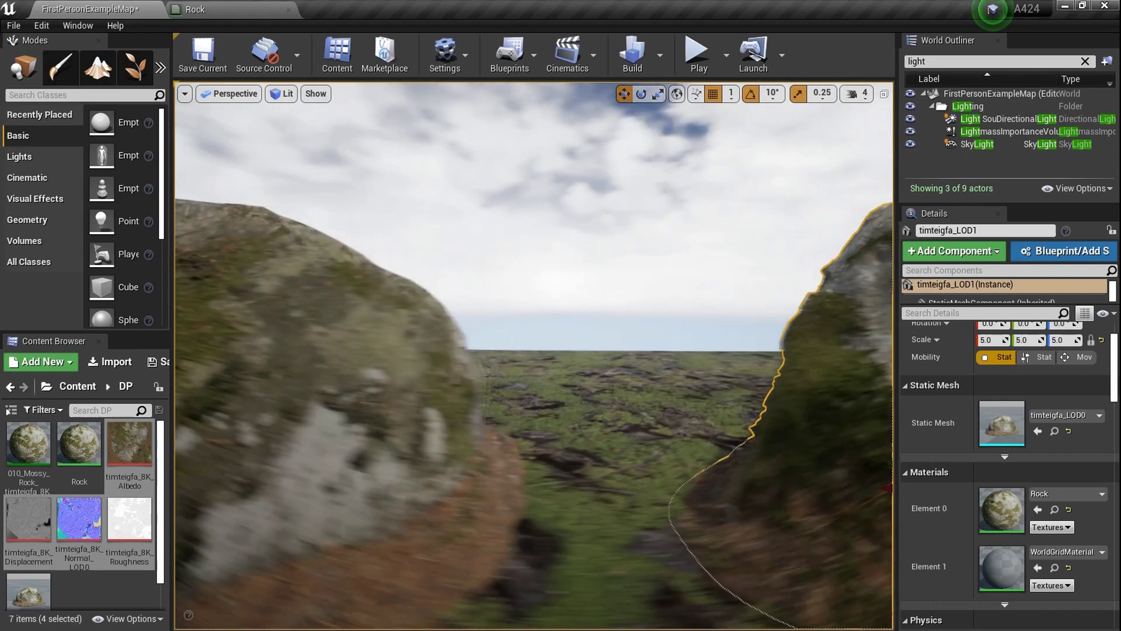
{"action": "key", "text": "s"}
{"action": "key", "text": "d"}
{"action": "key", "text": "s"}
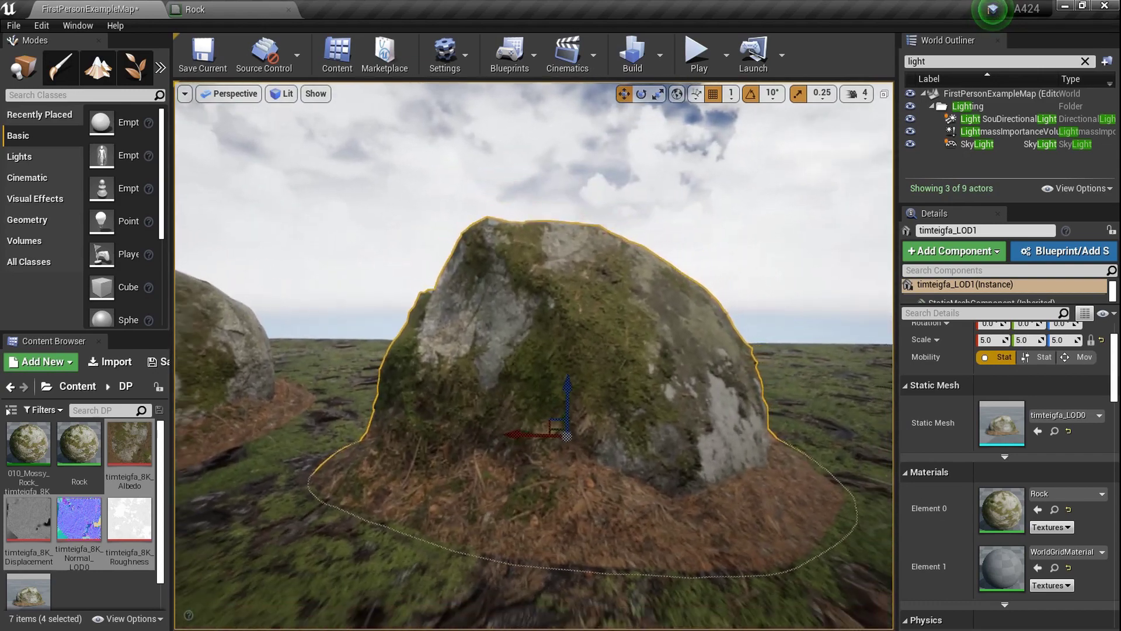
{"action": "key", "text": "a"}
{"action": "key", "text": "d"}
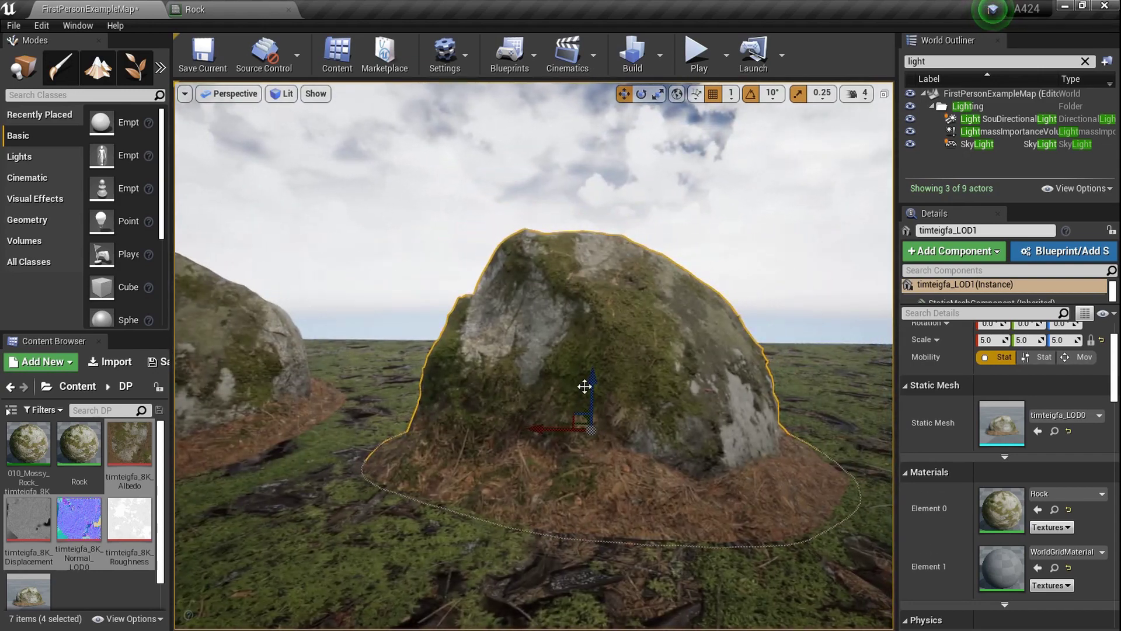
Step: Examine the duplicated rock's surface up close from another side
{"action": "right_click_drag", "start_coordinate": [584, 387], "coordinate": [648, 400]}
{"action": "key", "text": "a"}
{"action": "right_click_drag", "start_coordinate": [406, 392], "coordinate": [578, 379]}
{"action": "key", "text": "s"}
{"action": "key", "text": "a"}
{"action": "key", "text": "d"}
{"action": "key", "text": "w"}
{"action": "key", "text": "e"}
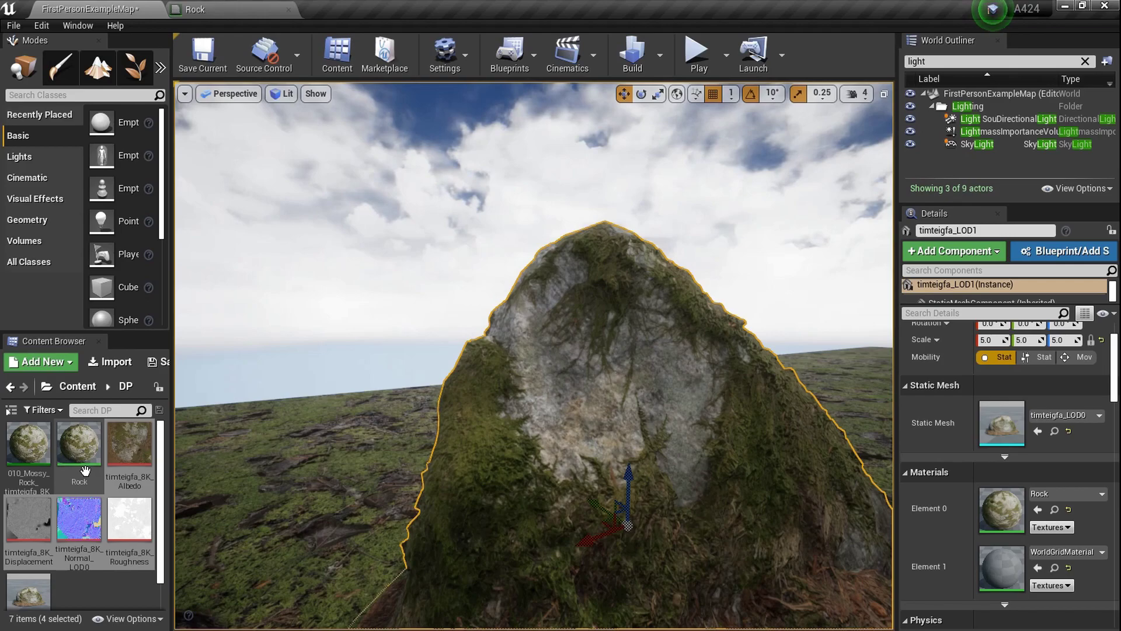
Step: Add a Constant node with value 0 to the Rock material, connect it to Metallic, and save the material
{"action": "left_click", "coordinate": [247, 7]}
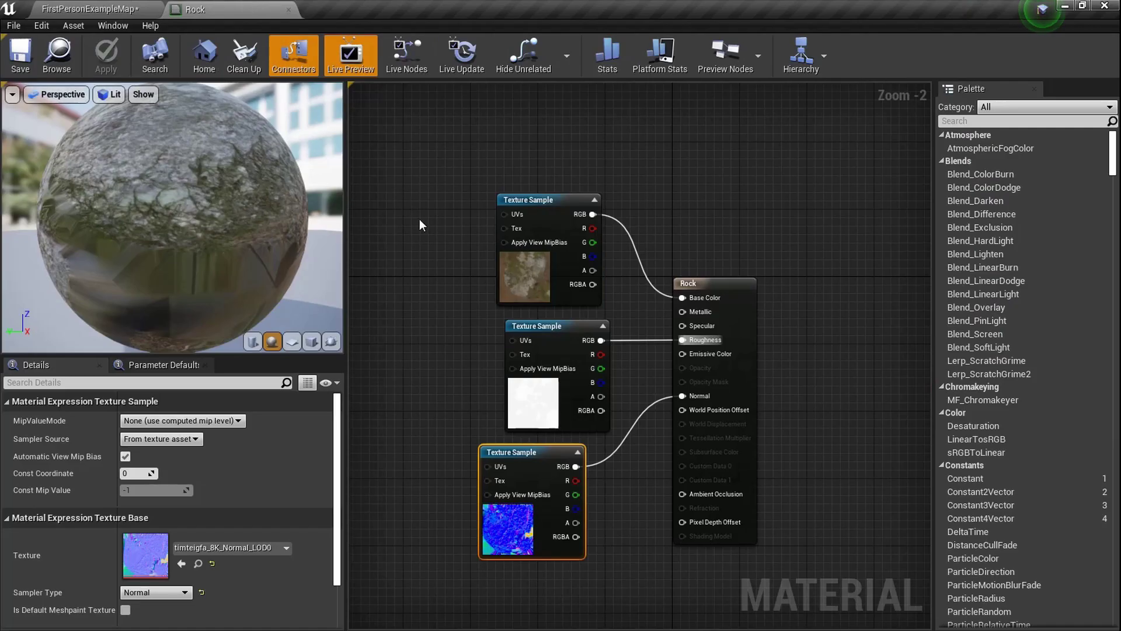
{"action": "left_click_drag", "start_coordinate": [530, 555], "coordinate": [409, 300]}
{"action": "scroll", "coordinate": [529, 304], "scroll_direction": "up", "scroll_amount": 2}
{"action": "right_click_drag", "start_coordinate": [529, 304], "coordinate": [416, 313]}
{"action": "key", "text": "1"}
{"action": "left_click", "coordinate": [449, 325]}
{"action": "left_click_drag", "start_coordinate": [472, 352], "coordinate": [634, 324]}
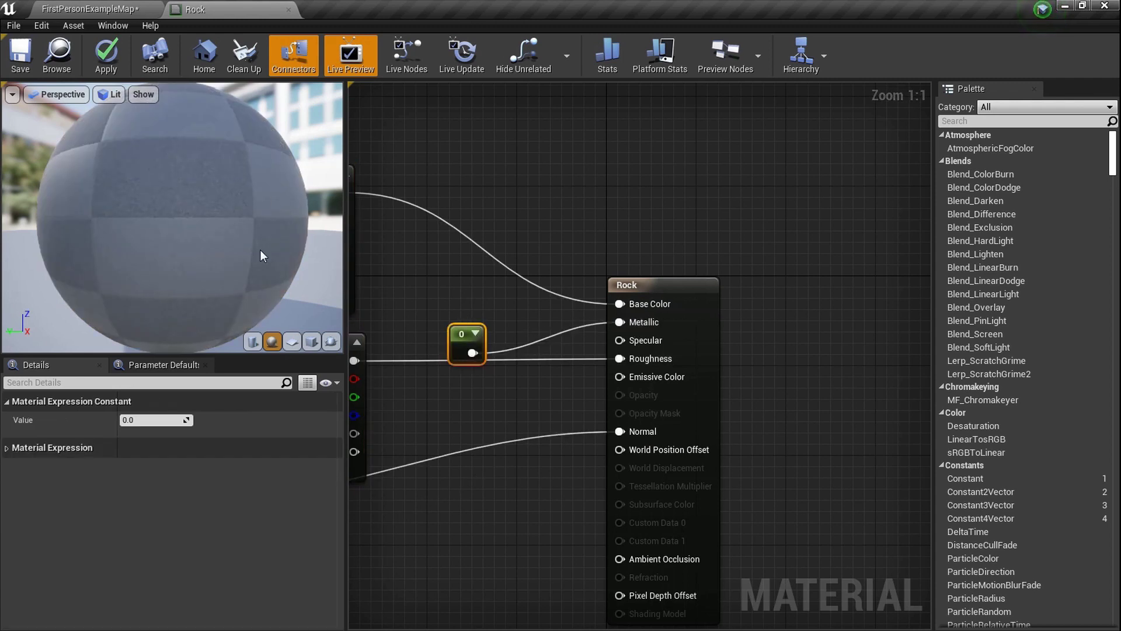
{"action": "left_click", "coordinate": [21, 71]}
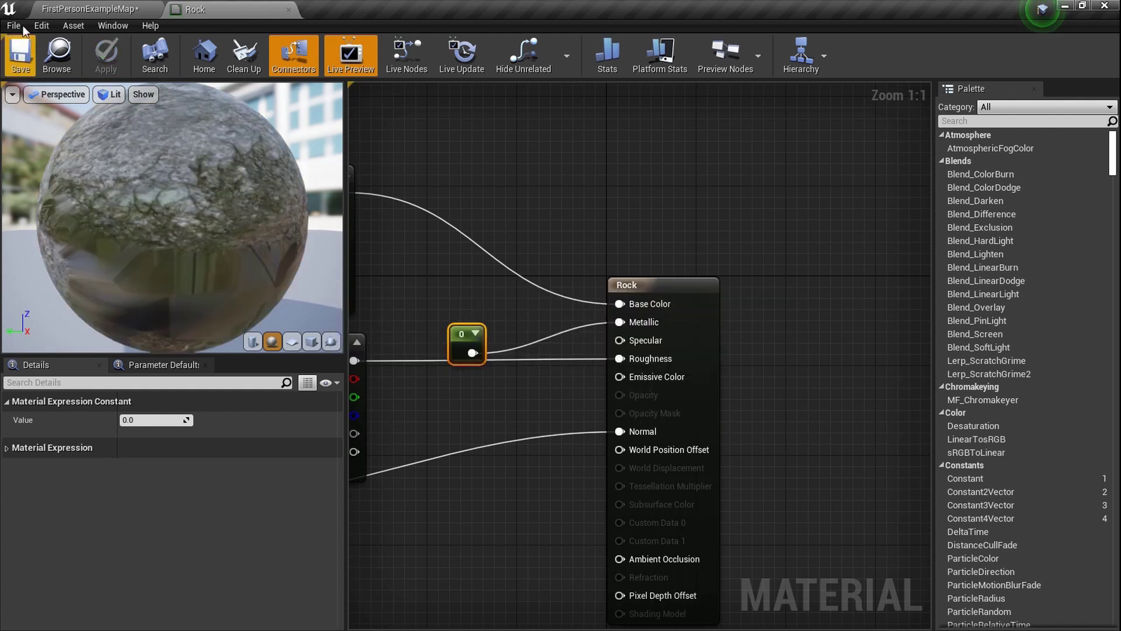
Step: Examine up close where the duplicated rock's base meets the ground in the level
{"action": "left_click", "coordinate": [64, 9]}
{"action": "right_click_drag", "start_coordinate": [463, 270], "coordinate": [543, 286]}
{"action": "right_click_drag", "start_coordinate": [405, 253], "coordinate": [405, 253]}
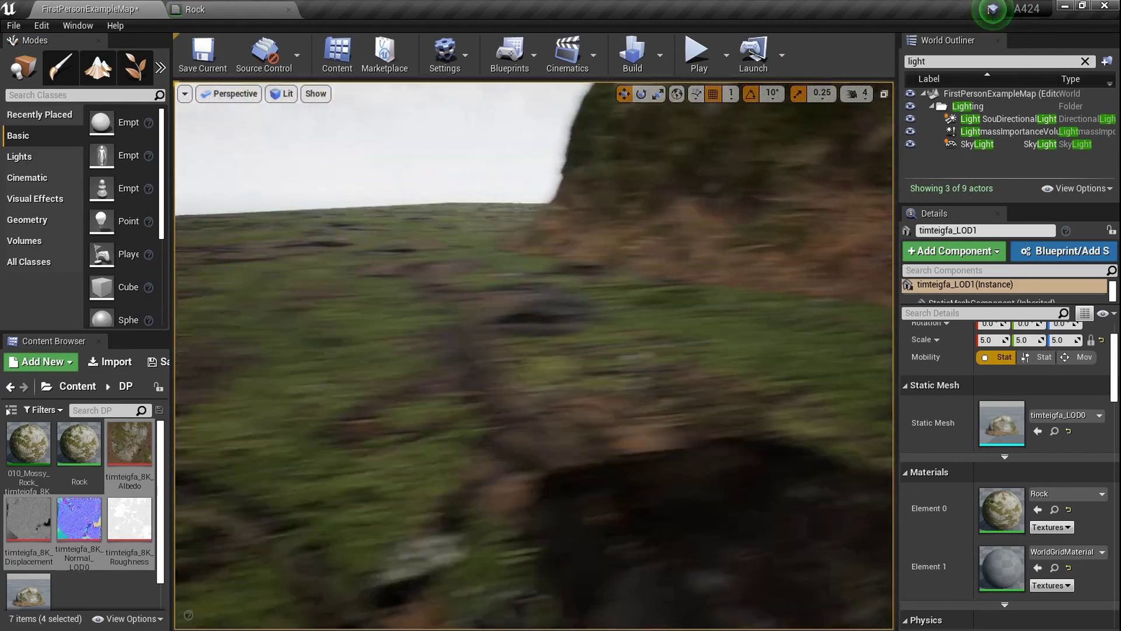
{"action": "right_click_drag", "start_coordinate": [405, 252], "coordinate": [406, 252]}
{"action": "right_click_drag", "start_coordinate": [542, 356], "coordinate": [542, 356]}
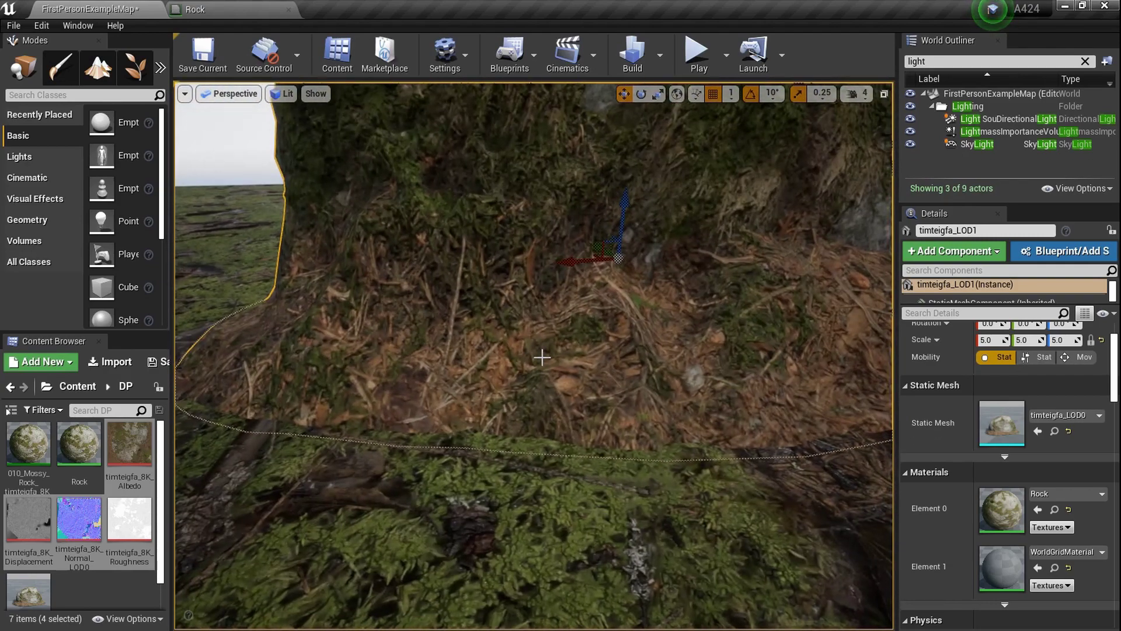
Step: Add a DitherTemporalAA node to the Rock material graph, below the texture samples
{"action": "left_click", "coordinate": [255, 7]}
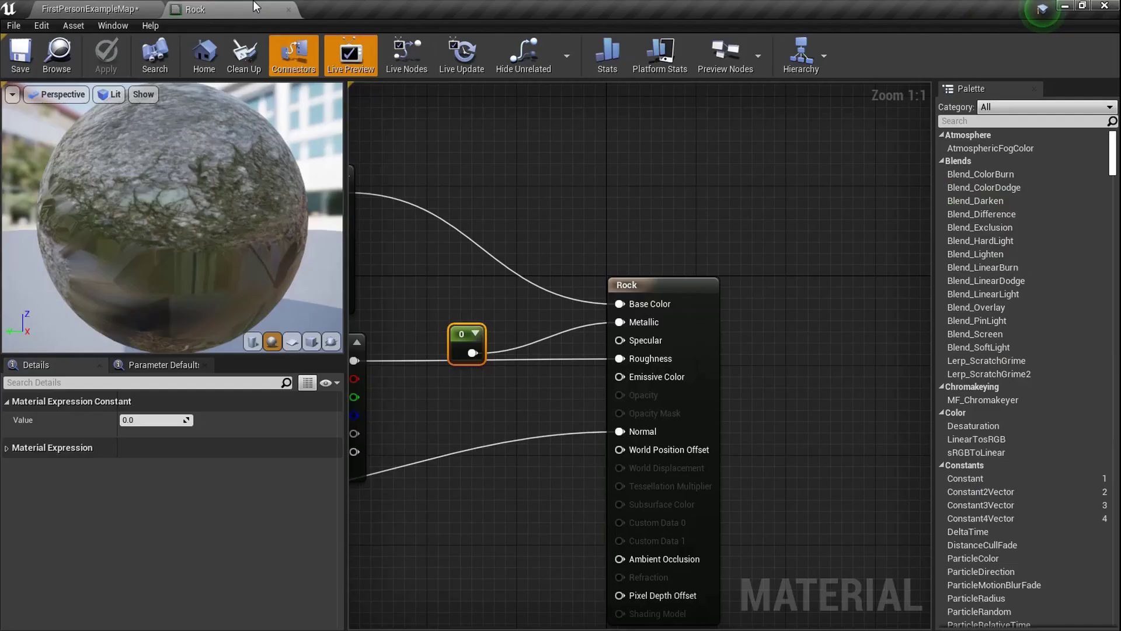
{"action": "scroll", "coordinate": [498, 419], "scroll_direction": "down", "scroll_amount": 4}
{"action": "scroll", "coordinate": [530, 476], "scroll_direction": "up", "scroll_amount": 4}
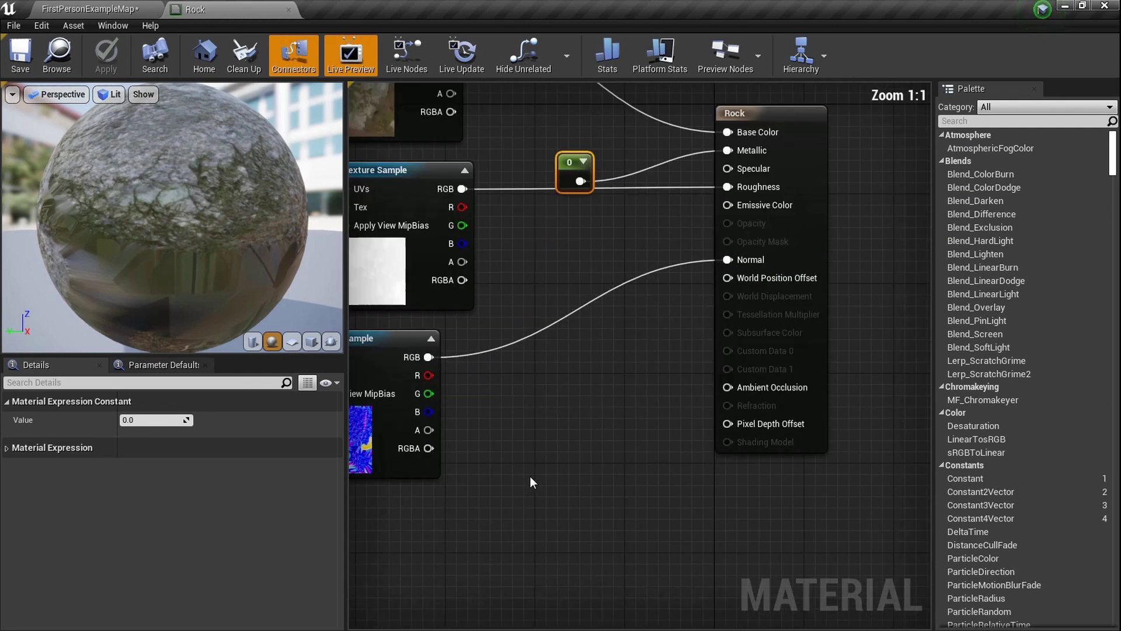
{"action": "right_click", "coordinate": [501, 514]}
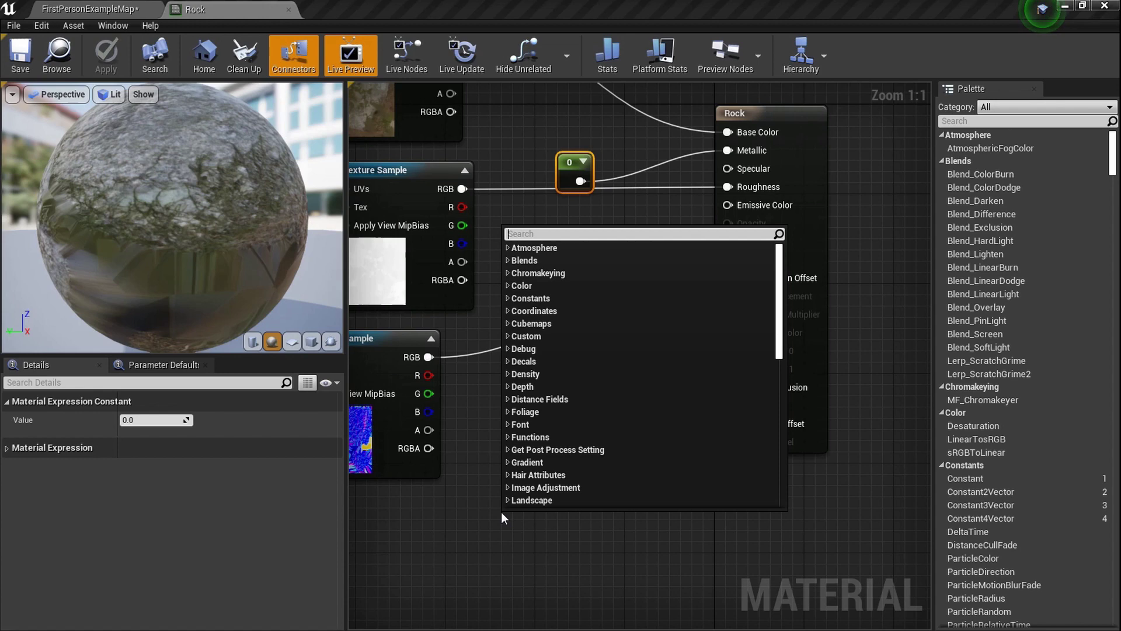
{"action": "type", "text": "dither"}
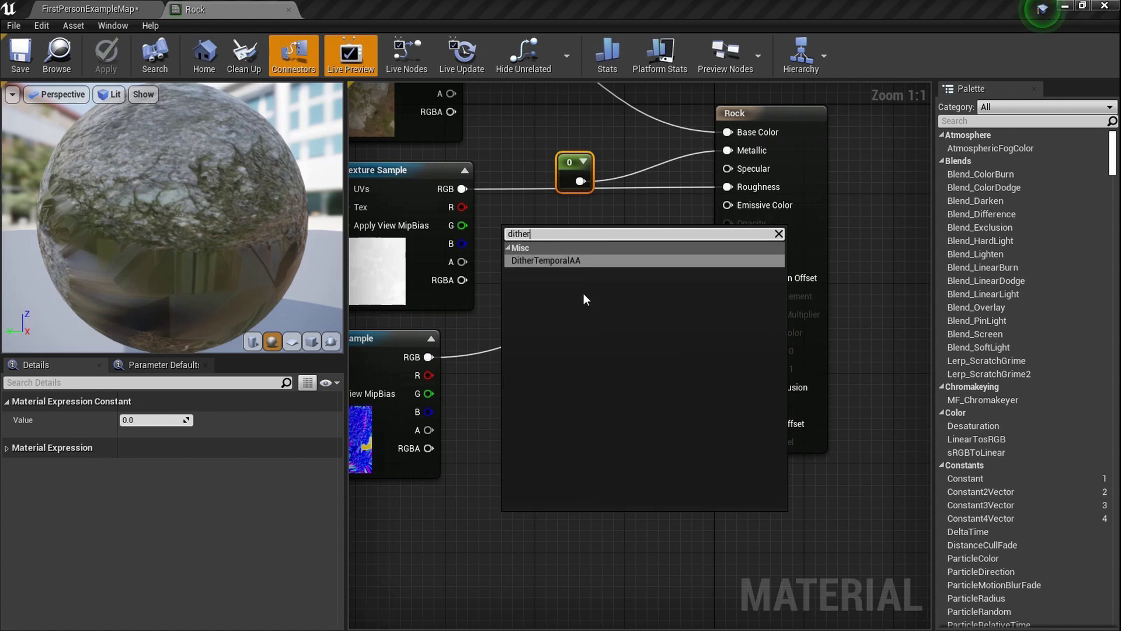
{"action": "left_click", "coordinate": [596, 263]}
{"action": "scroll", "coordinate": [631, 503], "scroll_direction": "up", "scroll_amount": 7}
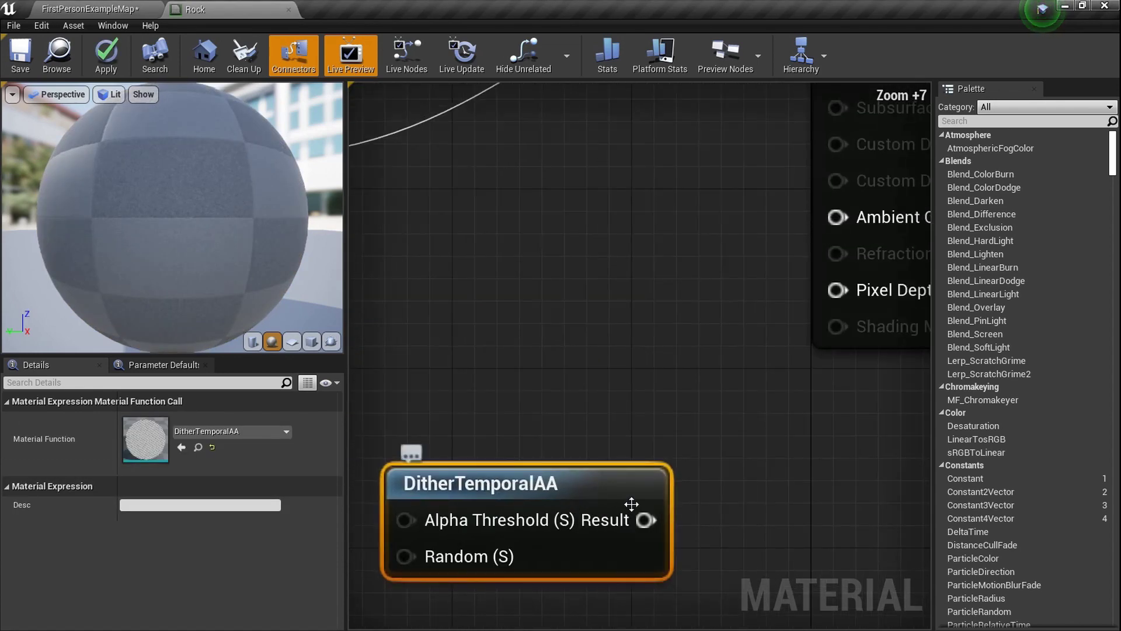
{"action": "left_click_drag", "start_coordinate": [641, 538], "coordinate": [618, 466]}
{"action": "right_click_drag", "start_coordinate": [659, 450], "coordinate": [551, 466]}
{"action": "scroll", "coordinate": [584, 461], "scroll_direction": "down", "scroll_amount": 4}
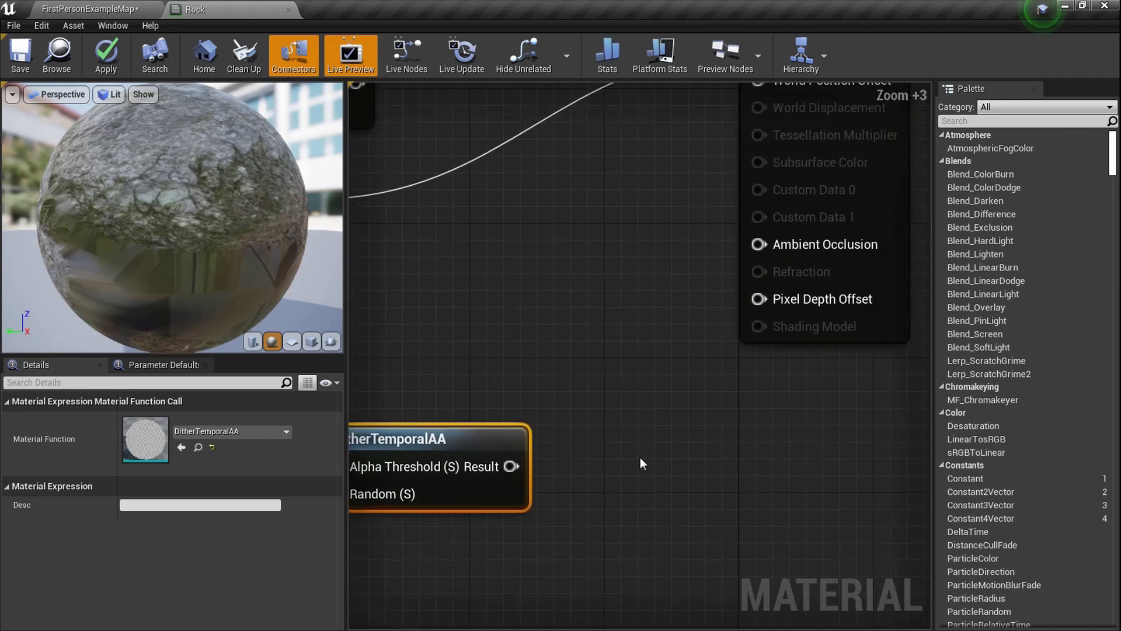
Step: Add a Multiply node with DitherTemporalAA's Result as input A and connect its output to the material's Pixel Depth Offset
{"action": "left_click", "coordinate": [639, 458]}
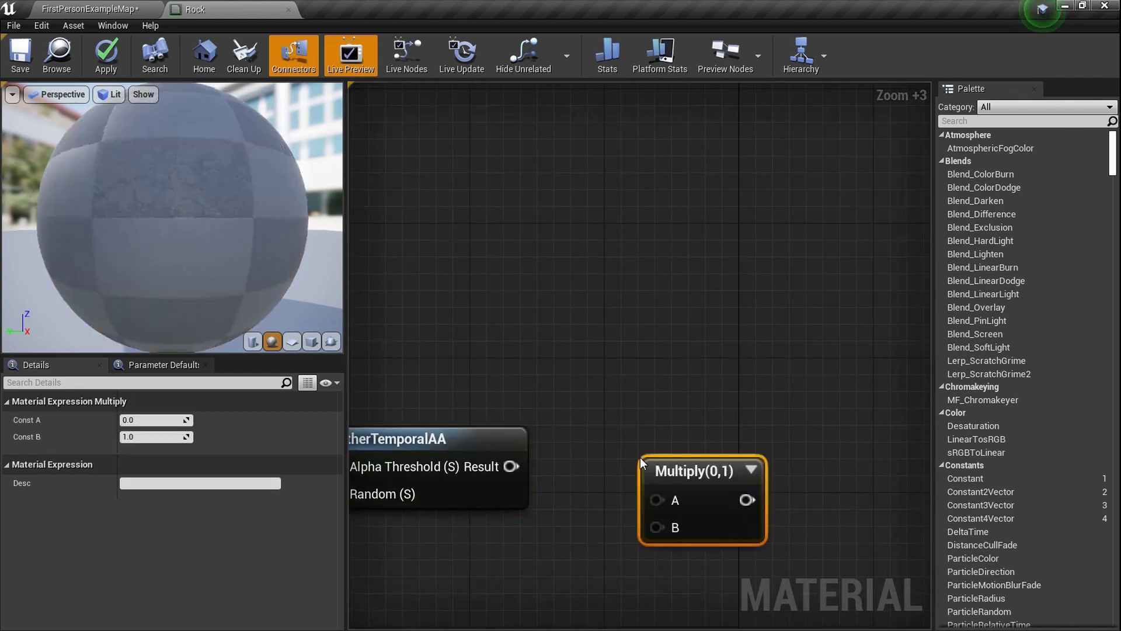
{"action": "left_click_drag", "start_coordinate": [700, 475], "coordinate": [685, 442]}
{"action": "left_click_drag", "start_coordinate": [629, 471], "coordinate": [630, 469]}
{"action": "left_click", "coordinate": [612, 411]}
{"action": "scroll", "coordinate": [611, 411], "scroll_direction": "down", "scroll_amount": 3}
{"action": "right_click_drag", "start_coordinate": [611, 411], "coordinate": [527, 436]}
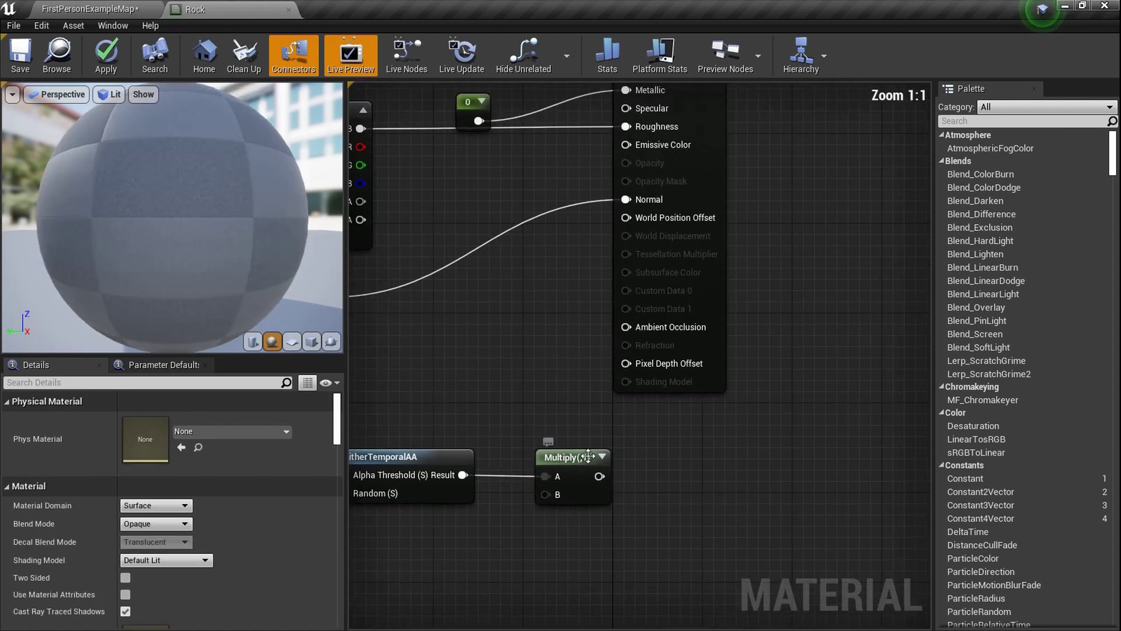
{"action": "left_click_drag", "start_coordinate": [623, 377], "coordinate": [629, 367]}
Step: Add a Constant node below DitherTemporalAA and connect it to the Multiply node's B input
{"action": "scroll", "coordinate": [636, 426], "scroll_direction": "up", "scroll_amount": 4}
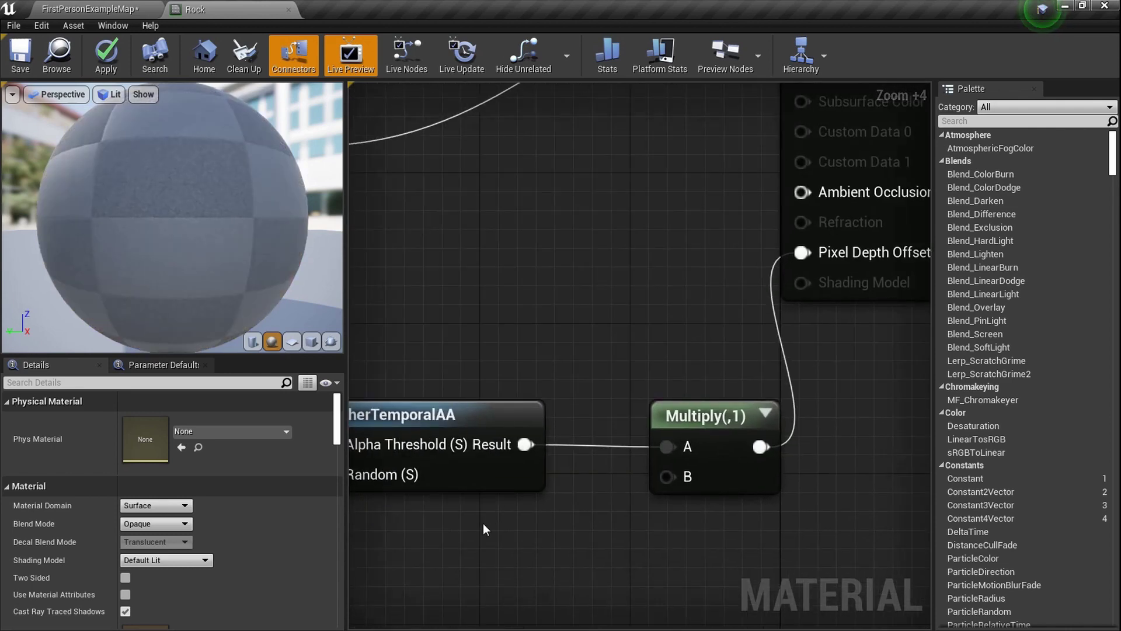
{"action": "key", "text": "1"}
{"action": "left_click", "coordinate": [482, 523]}
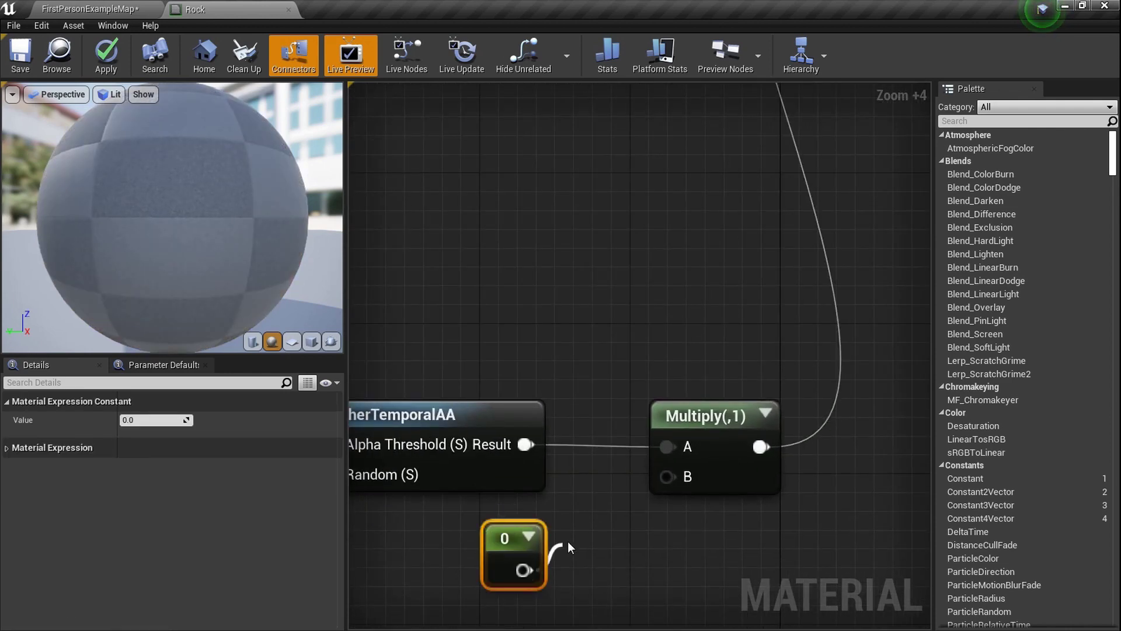
{"action": "left_click_drag", "start_coordinate": [662, 476], "coordinate": [664, 476]}
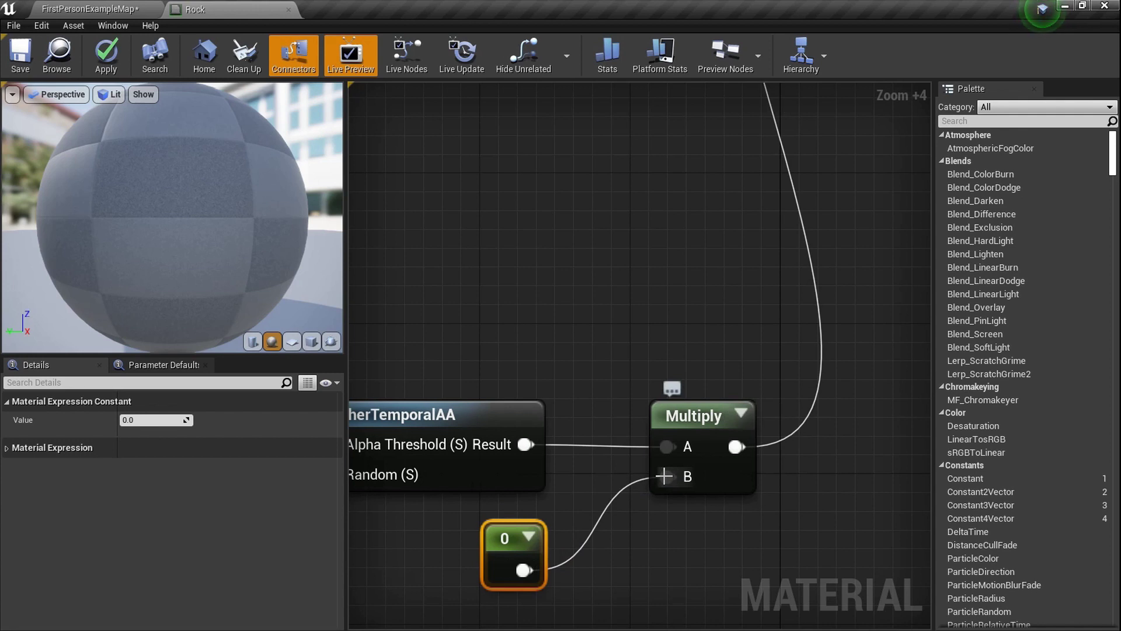
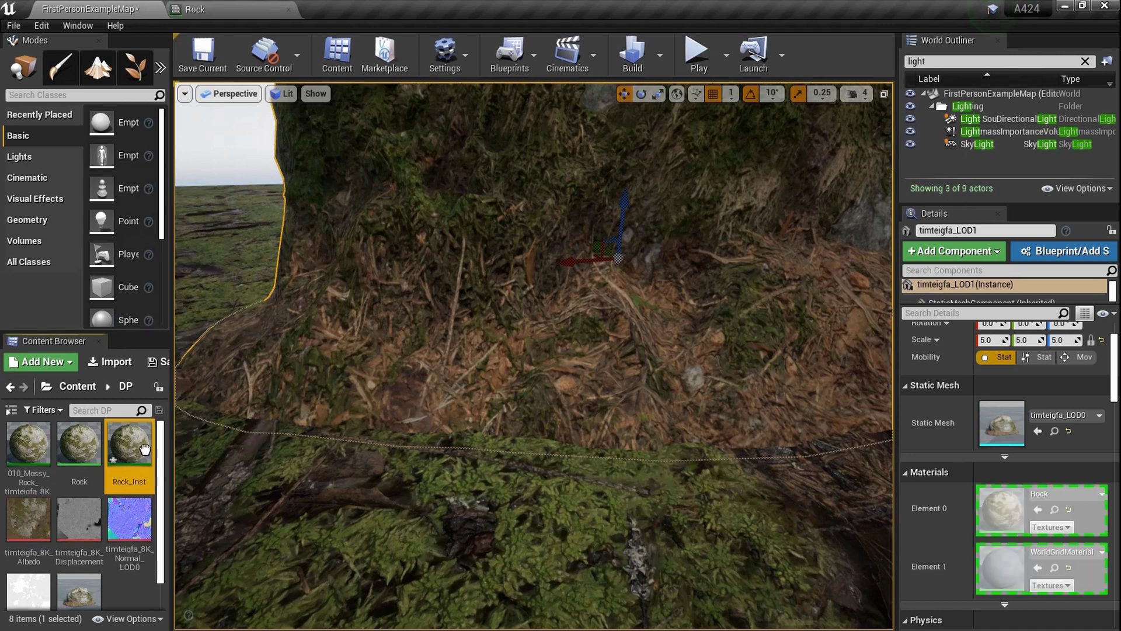
Step: Assign Rock_Inst to Element 0 of the duplicated rock and open the instance in its own editor window
{"action": "left_click_drag", "start_coordinate": [525, 281], "coordinate": [1018, 491]}
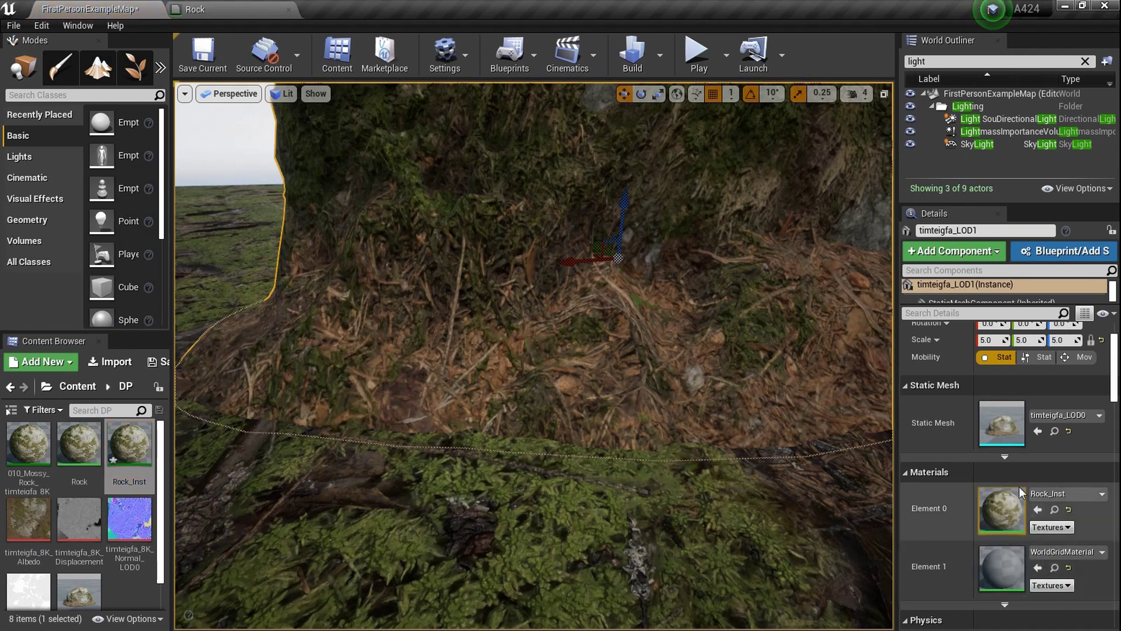
{"action": "double_click", "coordinate": [130, 450]}
{"action": "middle_click", "coordinate": [363, 4]}
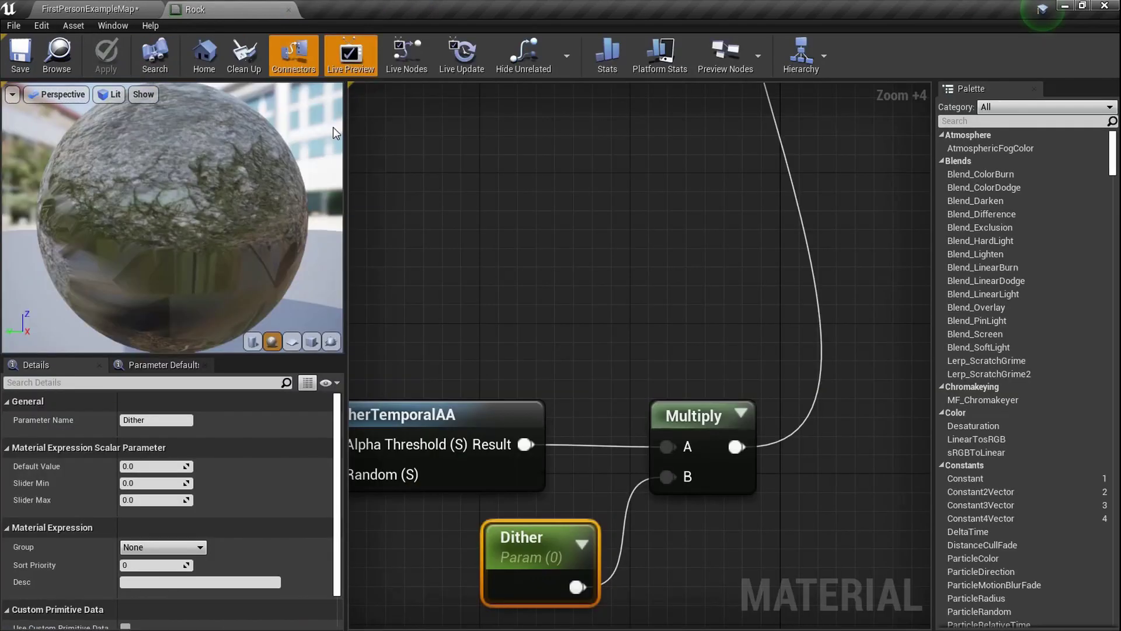
{"action": "left_click_drag", "start_coordinate": [161, 111], "coordinate": [255, 177]}
{"action": "left_click", "coordinate": [138, 5]}
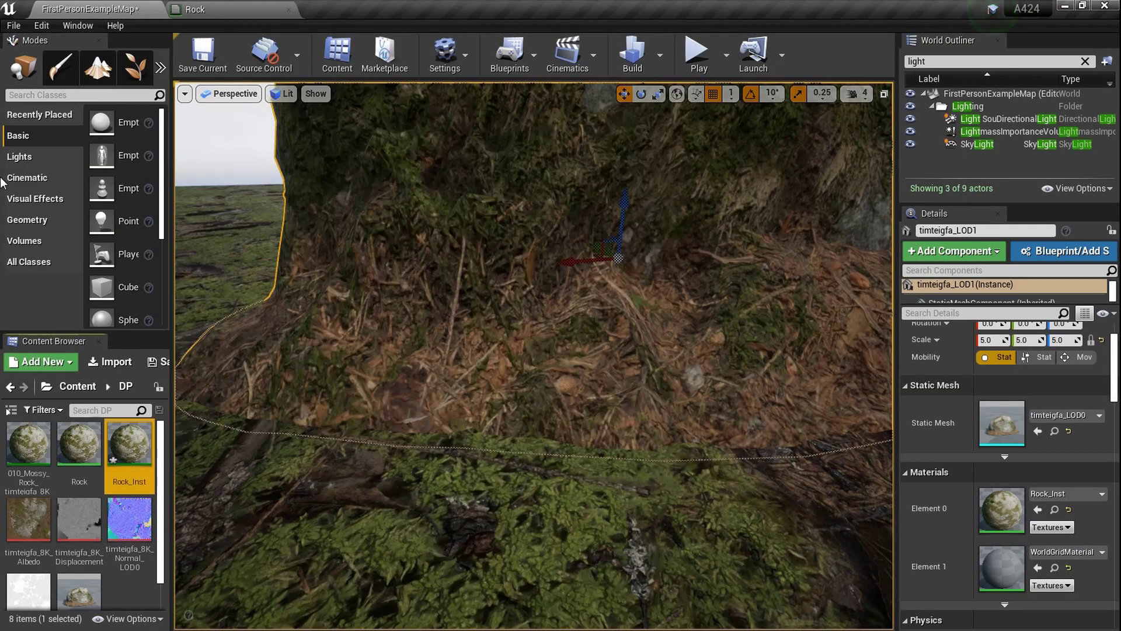
{"action": "key", "text": "alt+Tab"}
Step: Place the narrowed Rock_Inst editor window beside the base of the rock in the level view
{"action": "left_click_drag", "start_coordinate": [401, 155], "coordinate": [35, 198]}
{"action": "left_click_drag", "start_coordinate": [401, 151], "coordinate": [18, 177]}
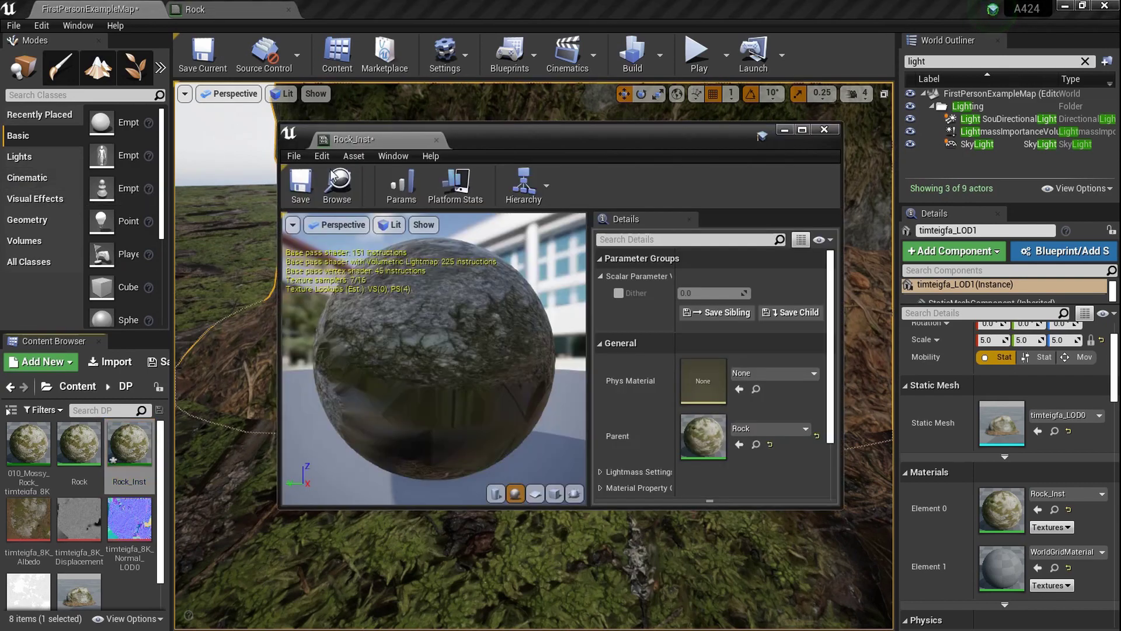
{"action": "left_click_drag", "start_coordinate": [341, 148], "coordinate": [1, 207]}
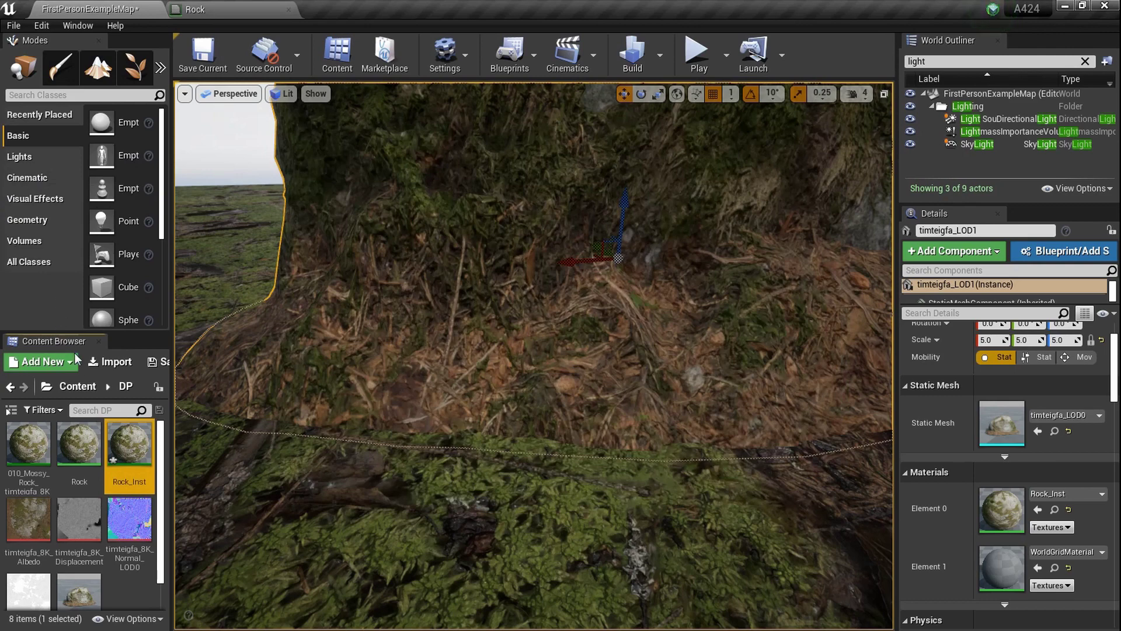
{"action": "left_click_drag", "start_coordinate": [131, 260], "coordinate": [133, 256]}
{"action": "right_click_drag", "start_coordinate": [698, 281], "coordinate": [525, 269]}
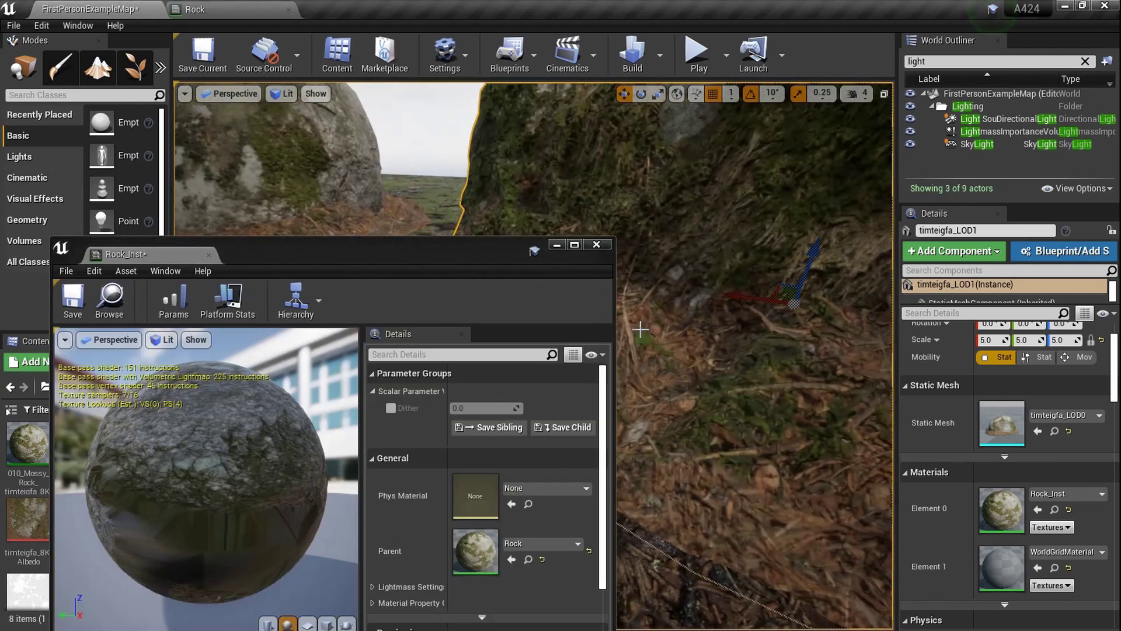
{"action": "left_click_drag", "start_coordinate": [613, 329], "coordinate": [410, 331]}
{"action": "right_click_drag", "start_coordinate": [525, 268], "coordinate": [584, 280]}
{"action": "left_click_drag", "start_coordinate": [287, 261], "coordinate": [264, 196]}
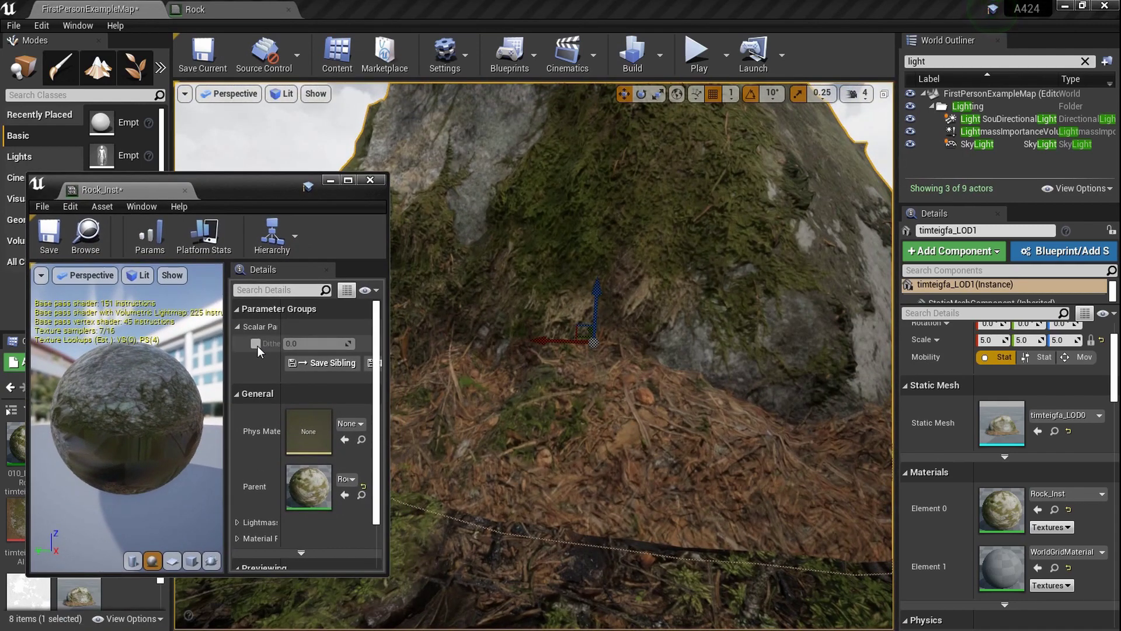
{"action": "left_click_drag", "start_coordinate": [281, 376], "coordinate": [302, 377]}
{"action": "right_click_drag", "start_coordinate": [529, 404], "coordinate": [535, 404]}
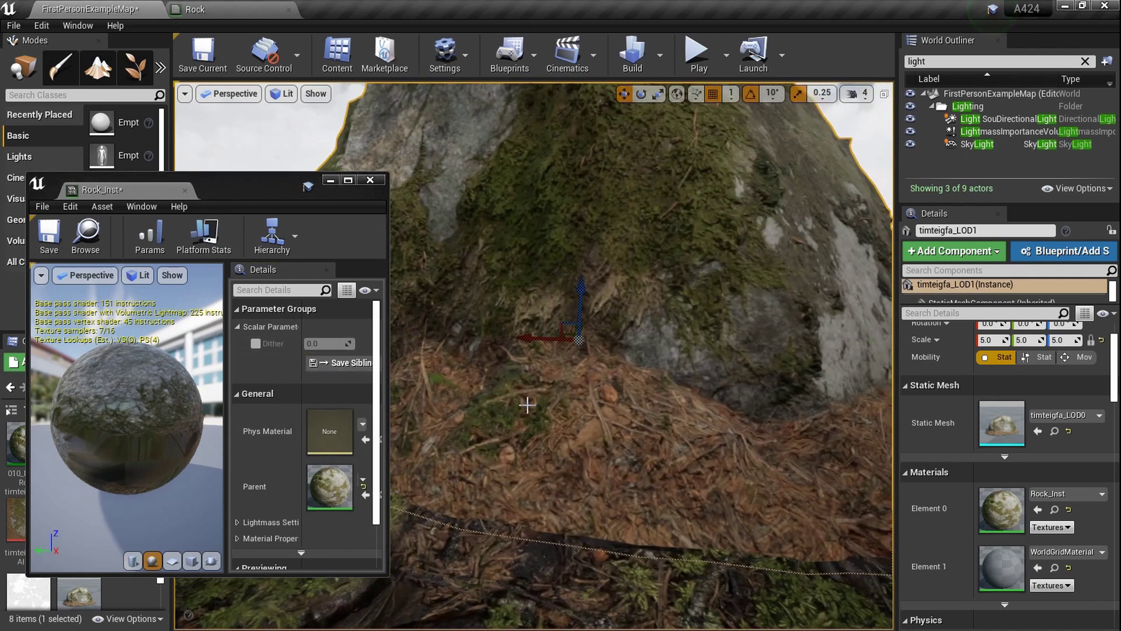
Step: Enable the Dither parameter override in Rock_Inst and raise its value to about 1013196.5
{"action": "left_click", "coordinate": [255, 343]}
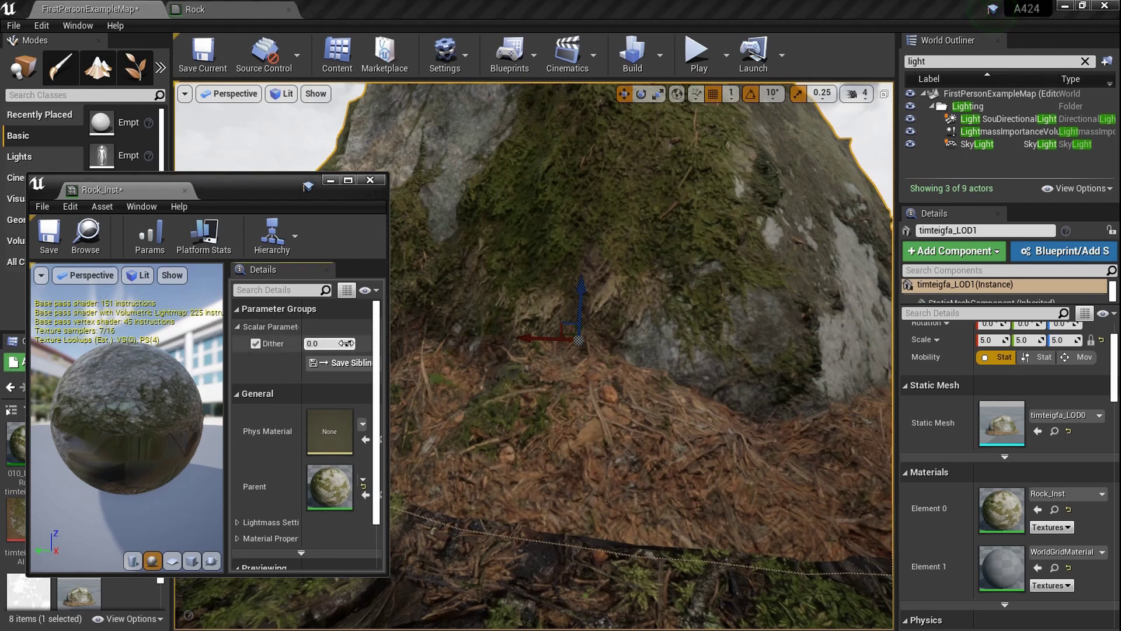
{"action": "mouse_move", "coordinate": [327, 343]}
{"action": "left_mouse_down"}
{"action": "mouse_move", "coordinate": [491, 343]}
{"action": "mouse_move", "coordinate": [549, 369]}
{"action": "left_mouse_up"}
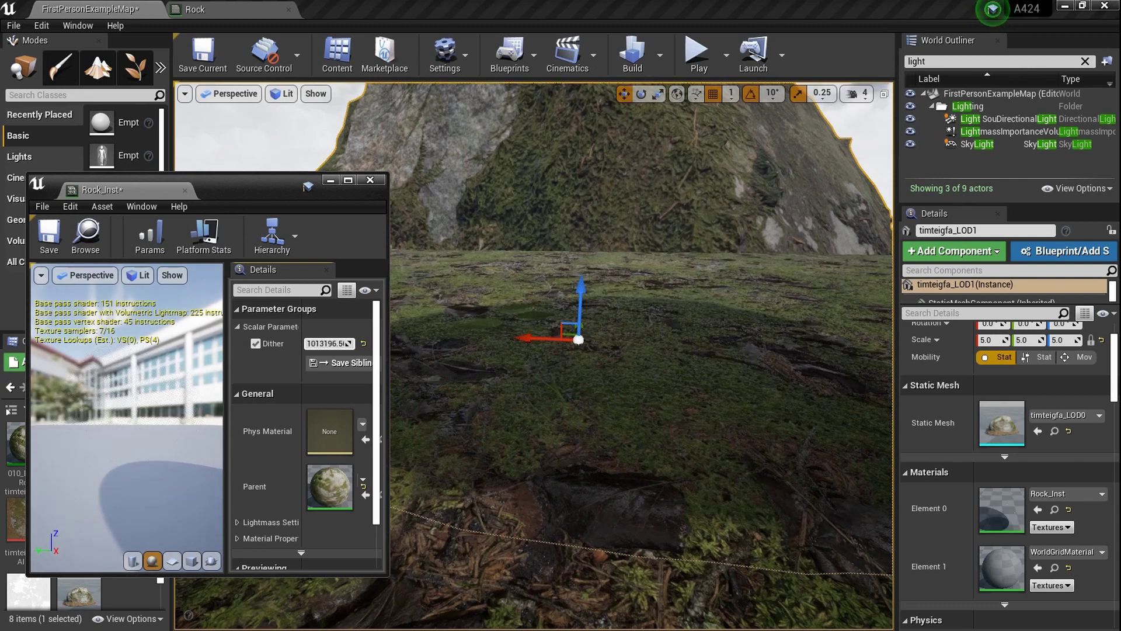
{"action": "right_click_drag", "start_coordinate": [555, 388], "coordinate": [554, 361]}
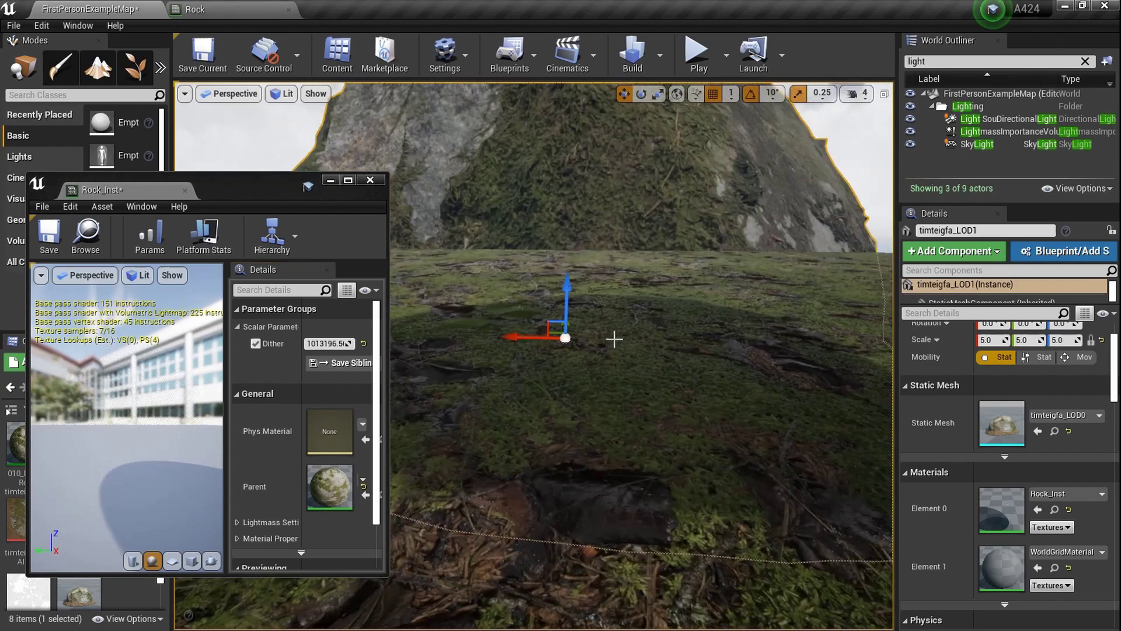
{"action": "mouse_move", "coordinate": [484, 341]}
{"action": "right_mouse_down"}
{"action": "mouse_move", "coordinate": [528, 338]}
{"action": "mouse_move", "coordinate": [484, 327]}
{"action": "right_mouse_up"}
Step: Try other large Dither values on the rock and reset the parameter to 0
{"action": "left_click_drag", "start_coordinate": [342, 344], "coordinate": [533, 344]}
{"action": "right_click_drag", "start_coordinate": [643, 360], "coordinate": [619, 379]}
{"action": "key", "text": "e"}
{"action": "left_click_drag", "start_coordinate": [343, 344], "coordinate": [347, 344]}
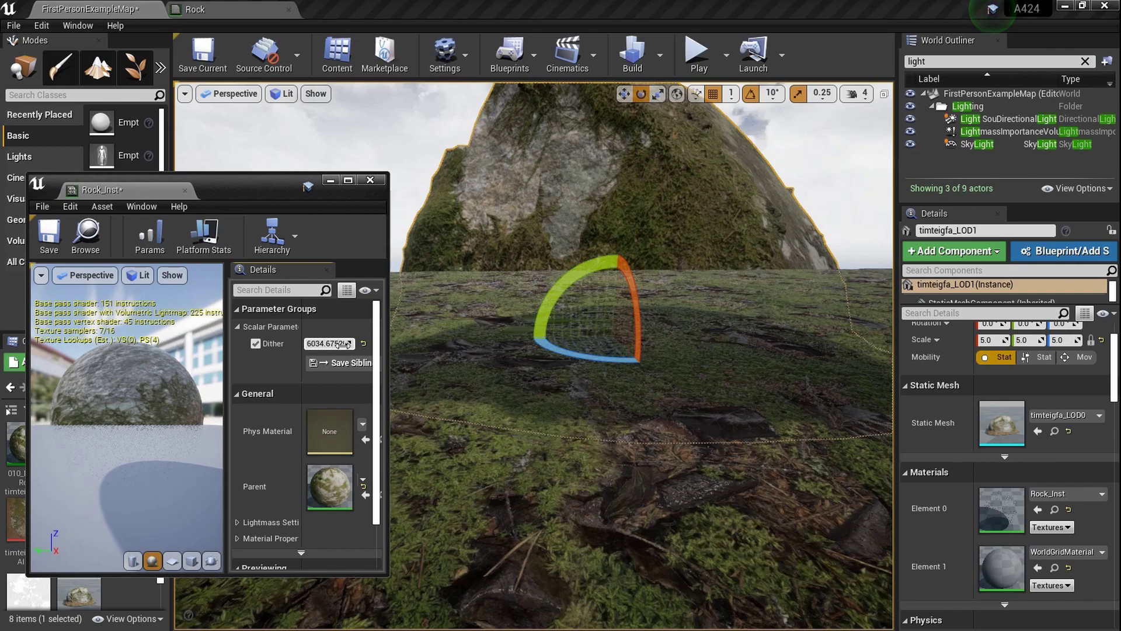
{"action": "left_click", "coordinate": [364, 343]}
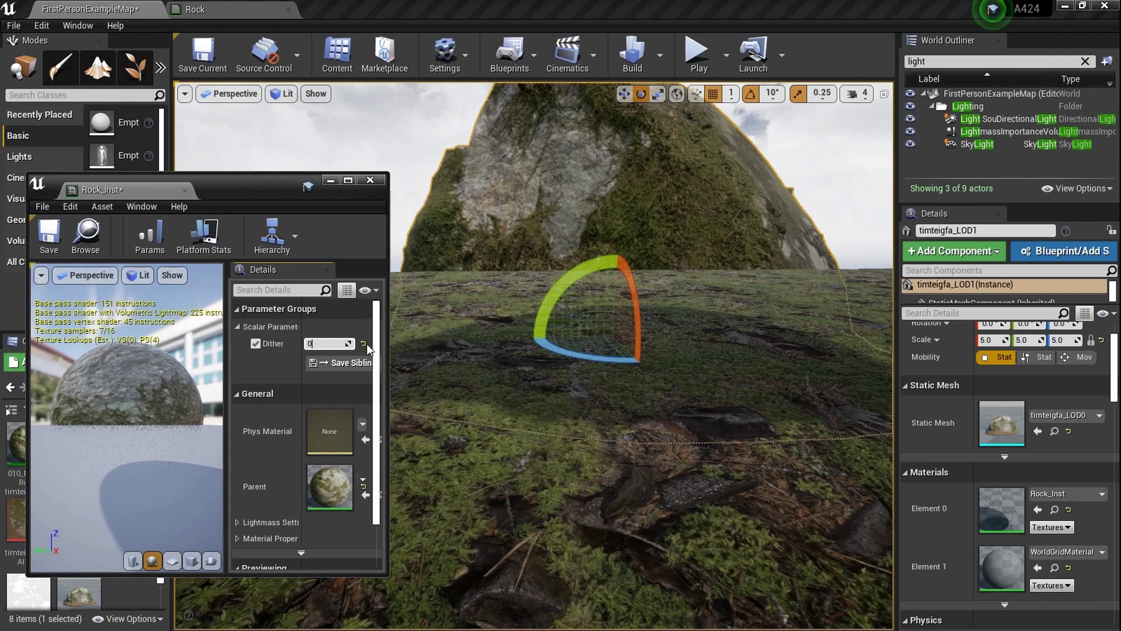
Step: Set Rock_Inst's Dither value to 20 and inspect the blend around the rock's base
{"action": "right_click_drag", "start_coordinate": [561, 350], "coordinate": [560, 350]}
{"action": "left_click", "coordinate": [339, 344]}
{"action": "type", "text": "20"}
{"action": "key", "text": "Return"}
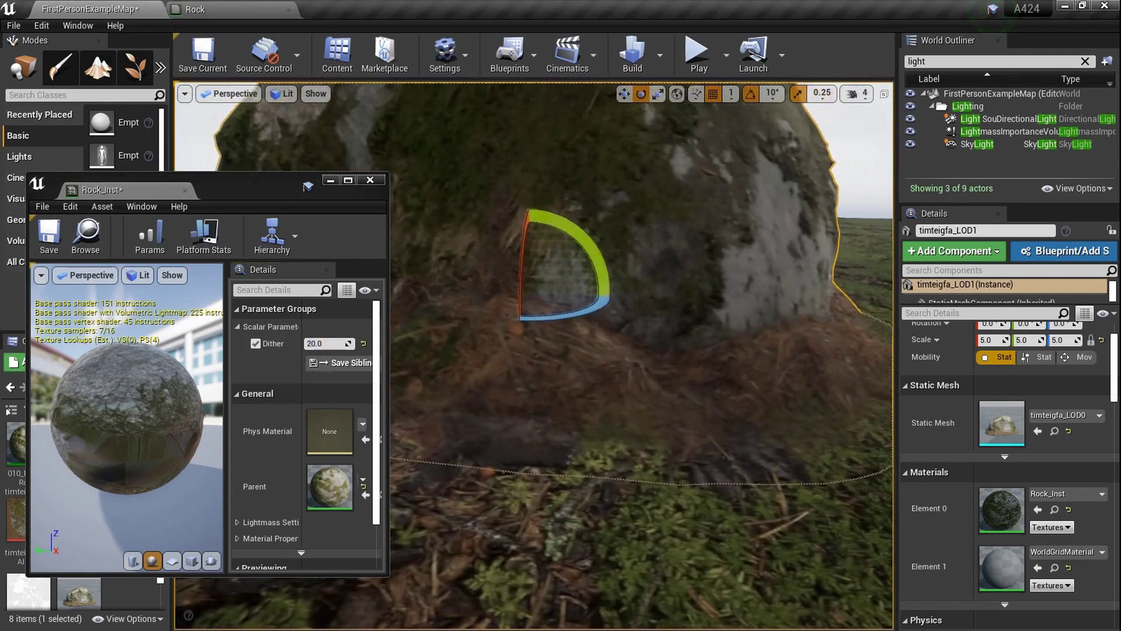
{"action": "right_click_drag", "start_coordinate": [583, 386], "coordinate": [420, 362]}
{"action": "key", "text": "w"}
{"action": "right_click_drag", "start_coordinate": [561, 362], "coordinate": [547, 434]}
{"action": "key", "text": "w"}
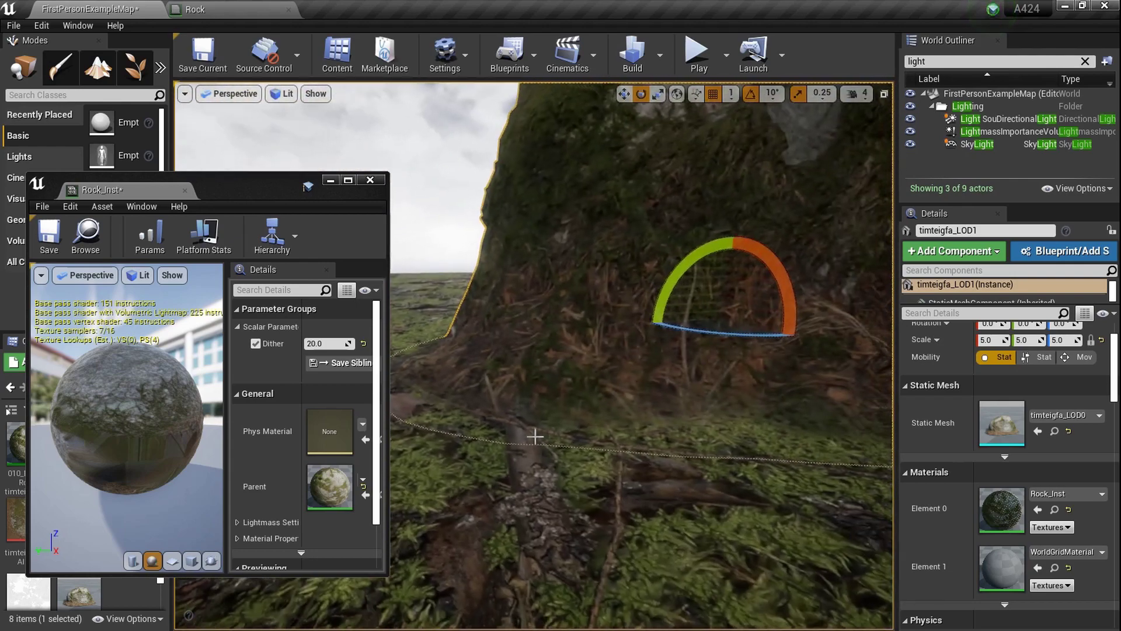
Step: Set Rock_Inst's Dither value to 3 and compare the dithered rock with the original one
{"action": "left_click", "coordinate": [327, 343]}
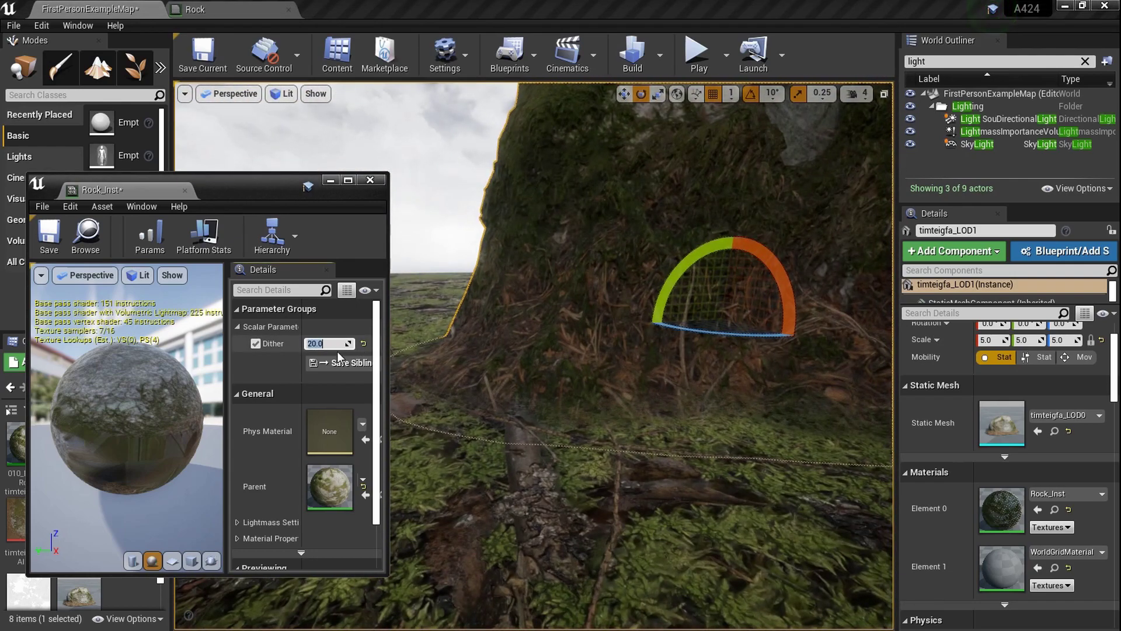
{"action": "type", "text": "3"}
{"action": "key", "text": "Return"}
{"action": "key", "text": "s"}
{"action": "right_click_drag", "start_coordinate": [594, 462], "coordinate": [495, 430]}
{"action": "key", "text": "w"}
{"action": "key", "text": "w"}
{"action": "key", "text": "s"}
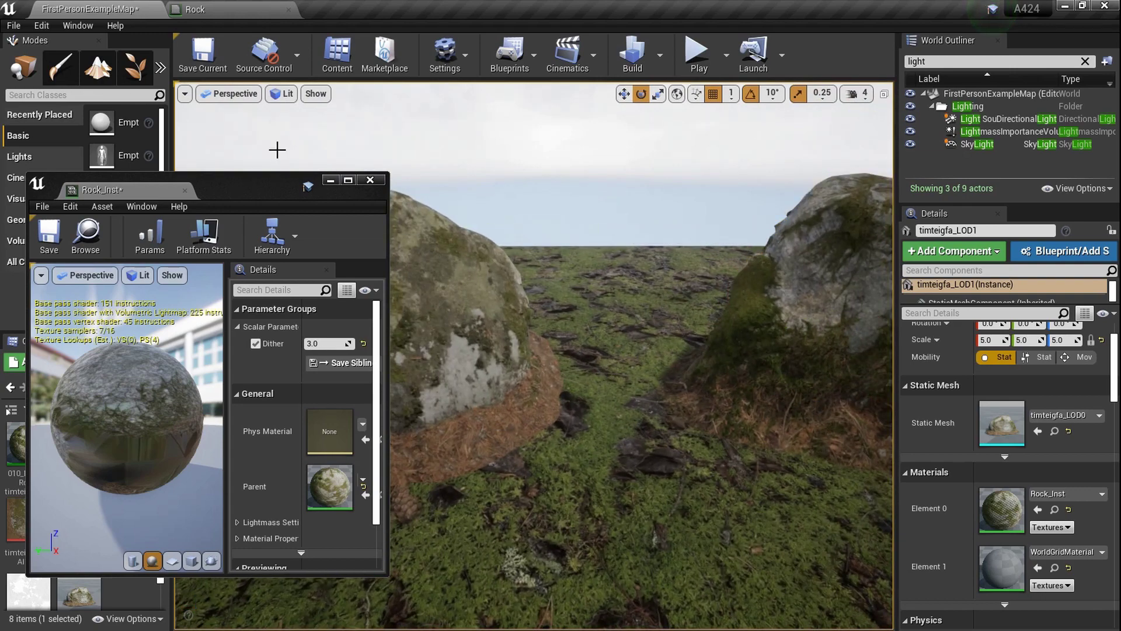
Step: Minimize the Rock_Inst editor and examine how the rock's base blends into the ground
{"action": "left_click", "coordinate": [327, 180]}
{"action": "right_click_drag", "start_coordinate": [525, 351], "coordinate": [496, 365]}
{"action": "key", "text": "q"}
{"action": "key", "text": "e"}
{"action": "key", "text": "s"}
{"action": "key", "text": "w"}
{"action": "right_click_drag", "start_coordinate": [404, 351], "coordinate": [404, 351]}
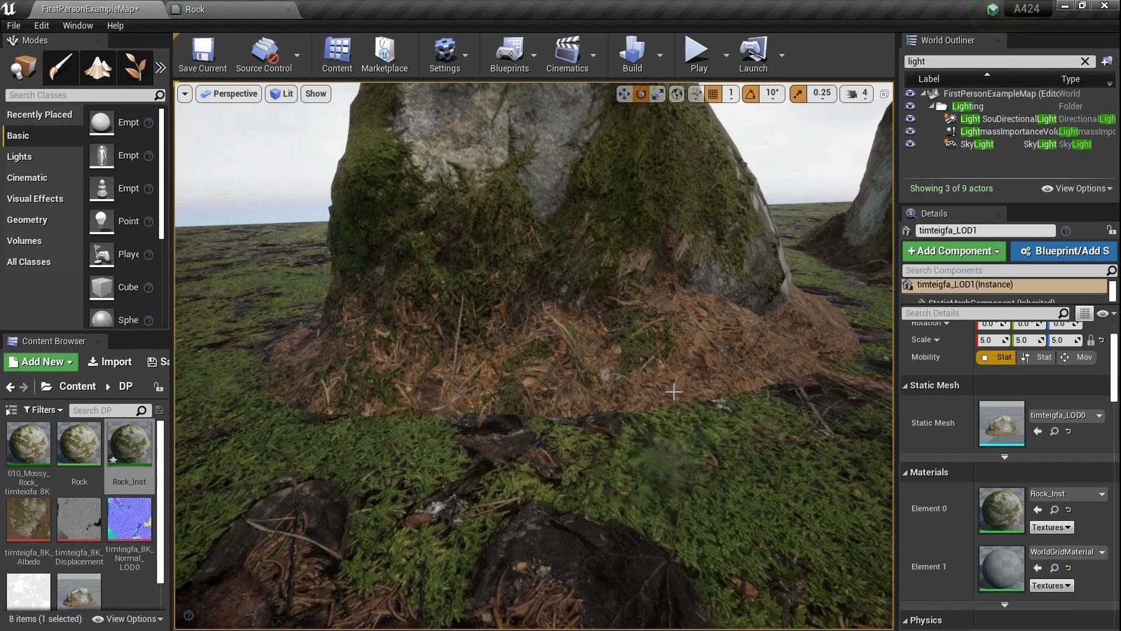
{"action": "right_click_drag", "start_coordinate": [624, 398], "coordinate": [626, 367]}
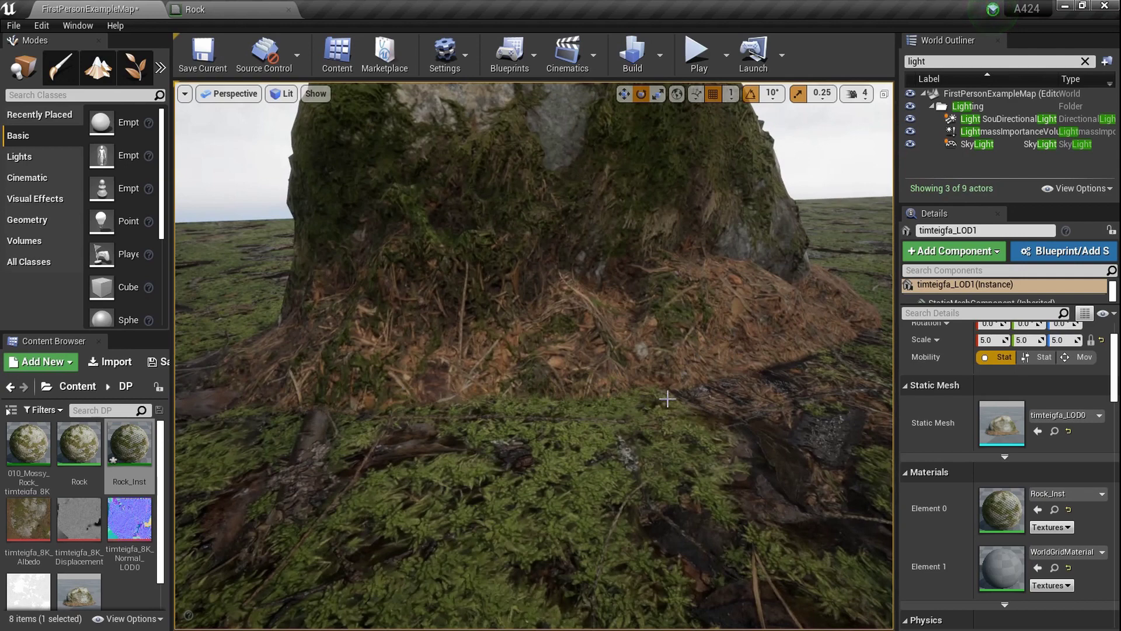
Step: Review the DitherTemporalAA, Multiply and Dither nodes in the Rock material and inspect the rock's blended base in the level
{"action": "right_click_drag", "start_coordinate": [652, 402], "coordinate": [630, 396]}
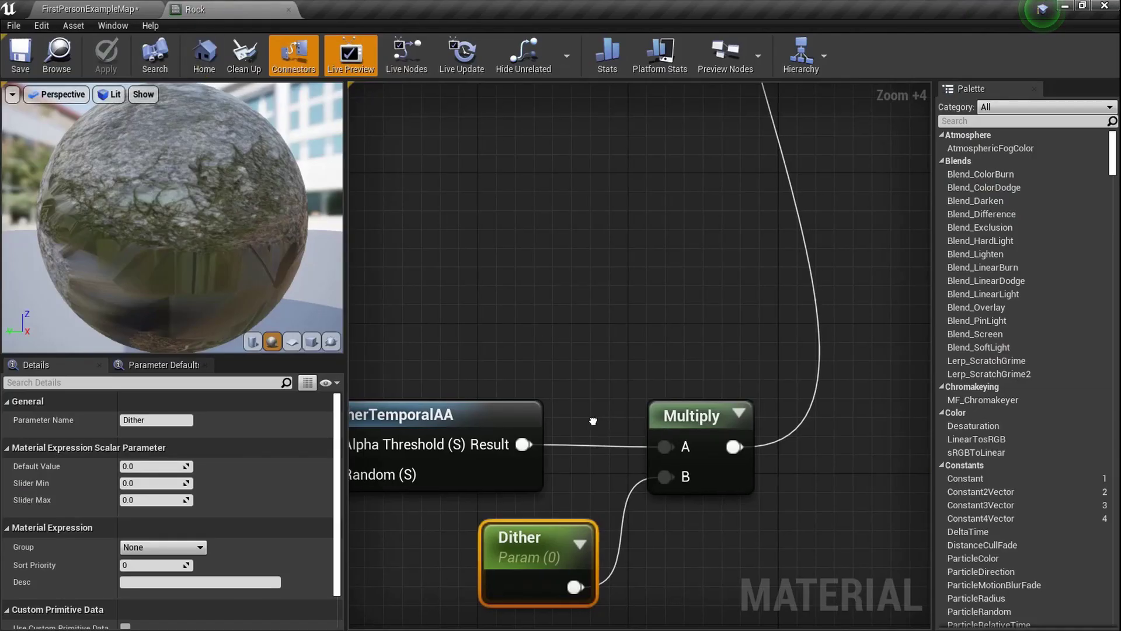
{"action": "scroll", "coordinate": [534, 397], "scroll_direction": "up", "scroll_amount": 3}
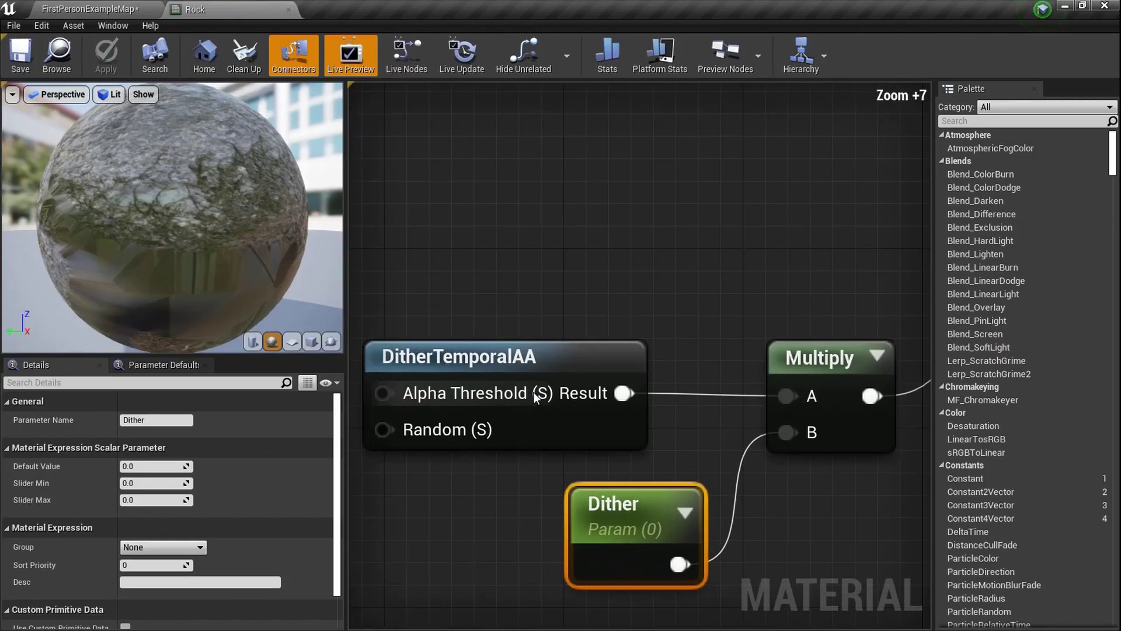
{"action": "right_click_drag", "start_coordinate": [534, 397], "coordinate": [608, 389]}
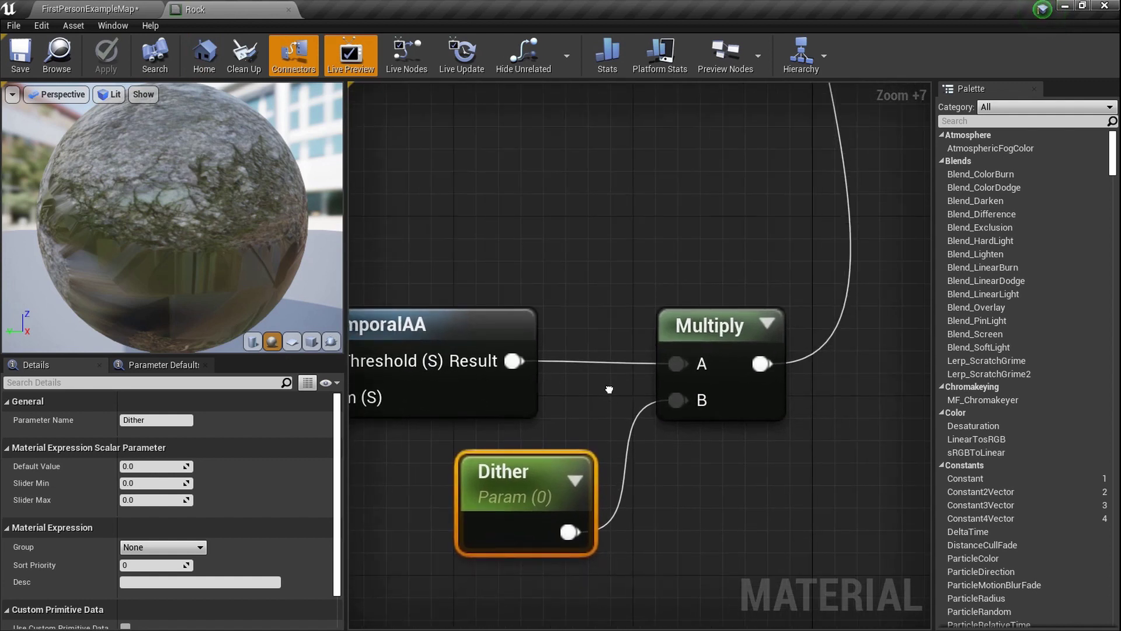
{"action": "left_click", "coordinate": [557, 506]}
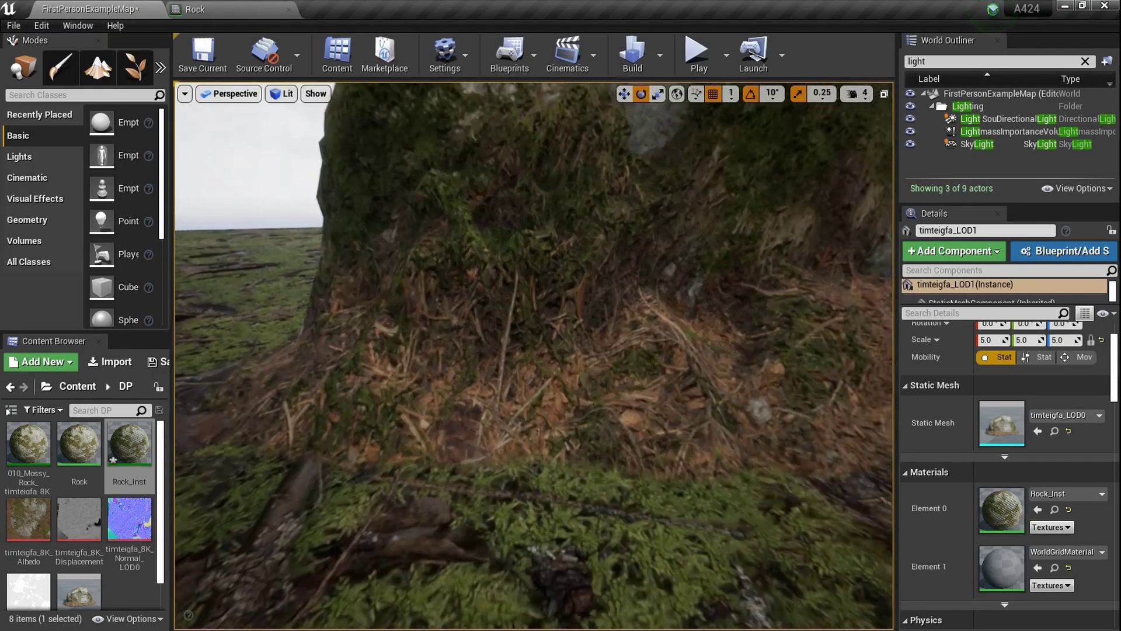
{"action": "right_click_drag", "start_coordinate": [533, 355], "coordinate": [566, 353]}
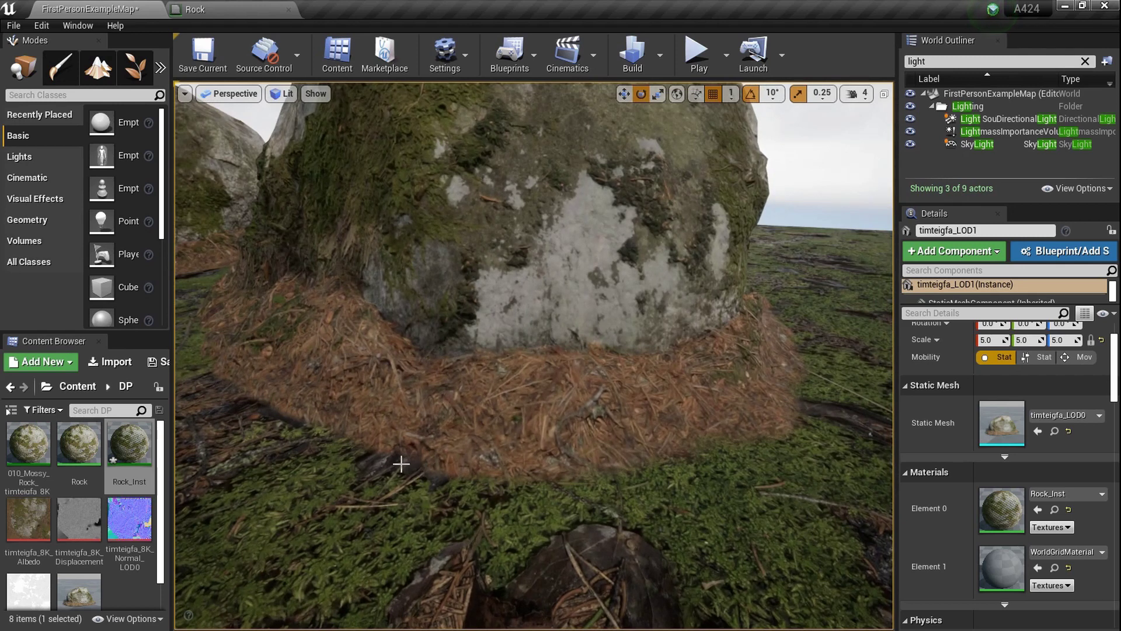
Step: Reopen Rock_Inst, lower its Dither value to about 2.72 and close the instance editor
{"action": "double_click", "coordinate": [129, 444]}
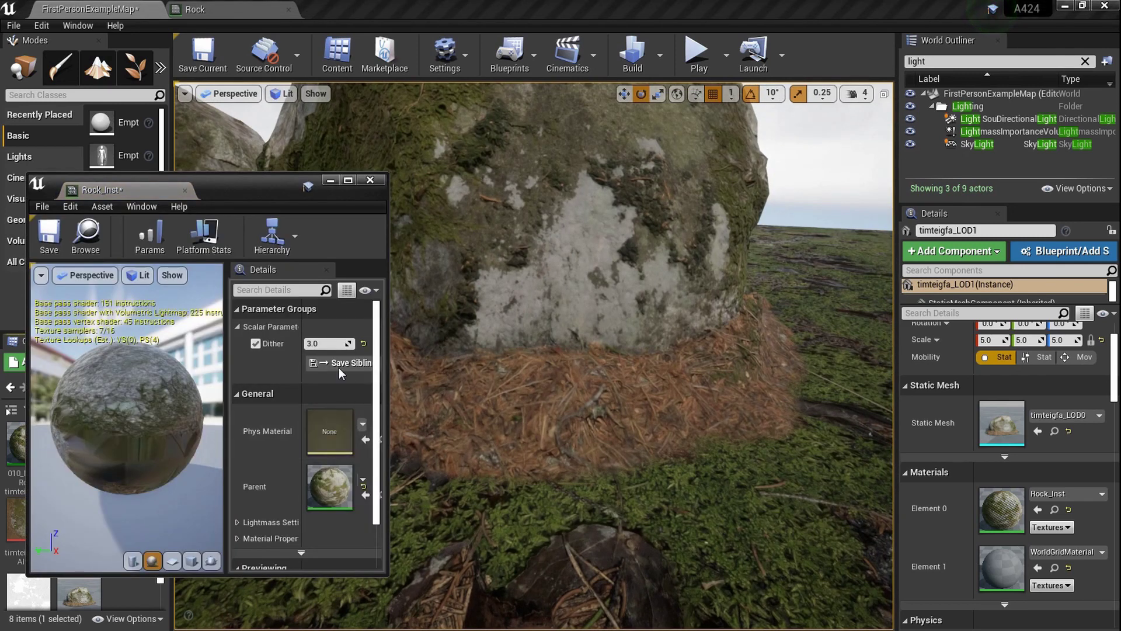
{"action": "mouse_move", "coordinate": [327, 343]}
{"action": "left_mouse_down"}
{"action": "mouse_move", "coordinate": [365, 344]}
{"action": "mouse_move", "coordinate": [336, 343]}
{"action": "left_mouse_up"}
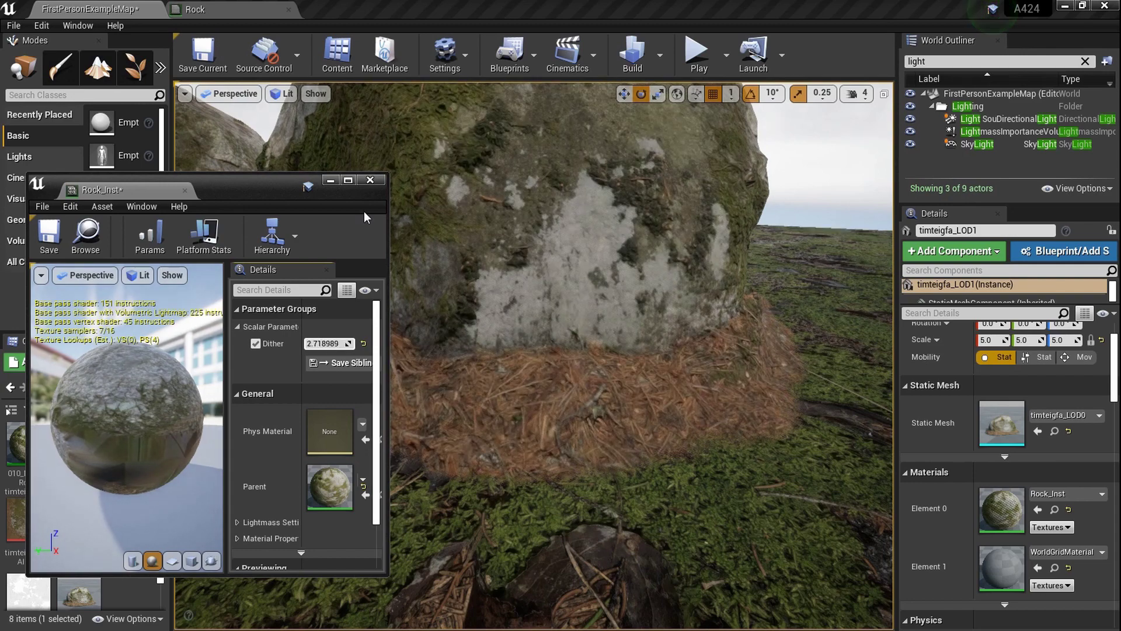
{"action": "left_click", "coordinate": [370, 180]}
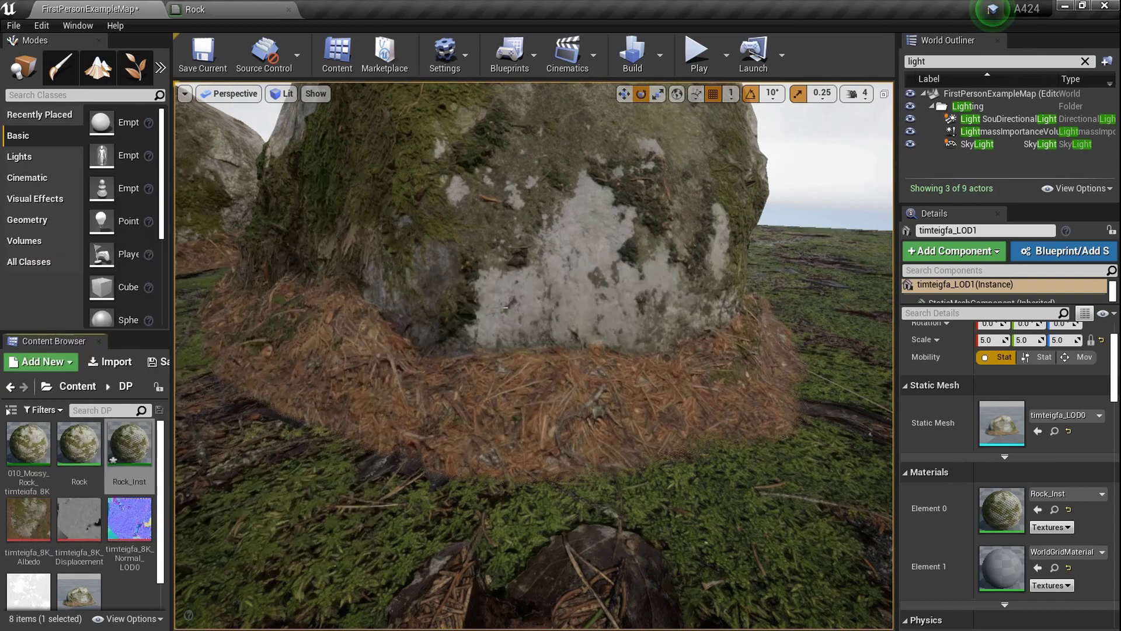
Step: Open the original 010_Mossy_Rock material instance and its parent, Standard_MasterMaterial
{"action": "double_click", "coordinate": [24, 470]}
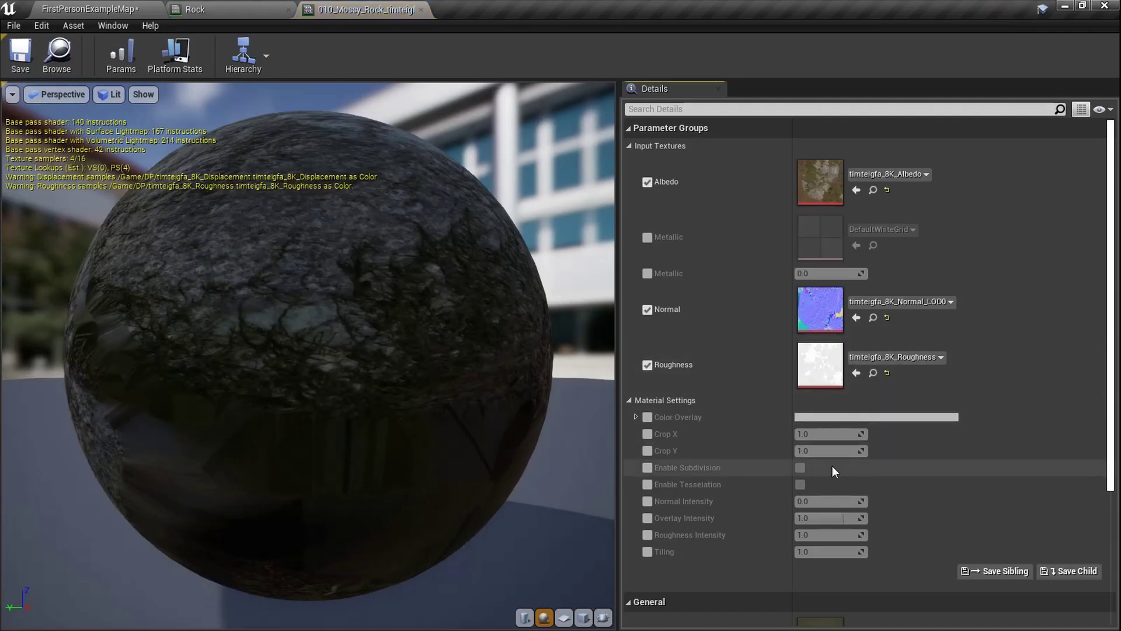
{"action": "scroll", "coordinate": [832, 465], "scroll_direction": "down", "scroll_amount": 4}
{"action": "double_click", "coordinate": [821, 488]}
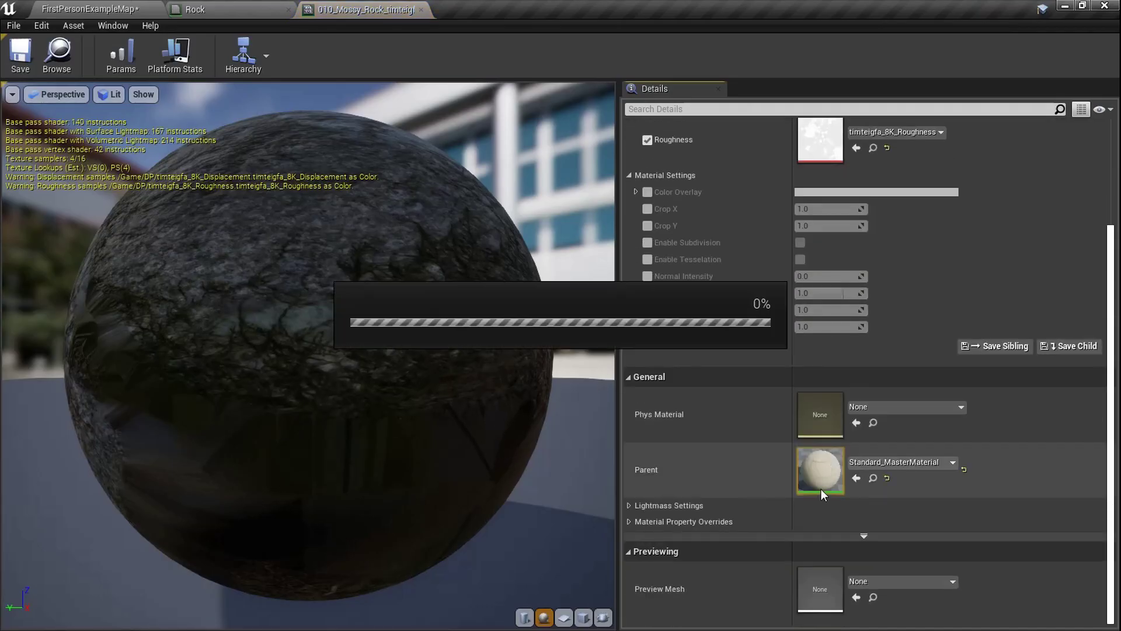
Step: Examine the Albedo, Metallic, Roughness, Normal and Displacement node groups in the Standard_MasterMaterial graph
{"action": "scroll", "coordinate": [538, 372], "scroll_direction": "down", "scroll_amount": 7}
{"action": "right_click_drag", "start_coordinate": [505, 366], "coordinate": [761, 418]}
{"action": "scroll", "coordinate": [761, 418], "scroll_direction": "up", "scroll_amount": 3}
{"action": "right_click_drag", "start_coordinate": [744, 372], "coordinate": [668, 438]}
{"action": "right_click_drag", "start_coordinate": [594, 375], "coordinate": [632, 296]}
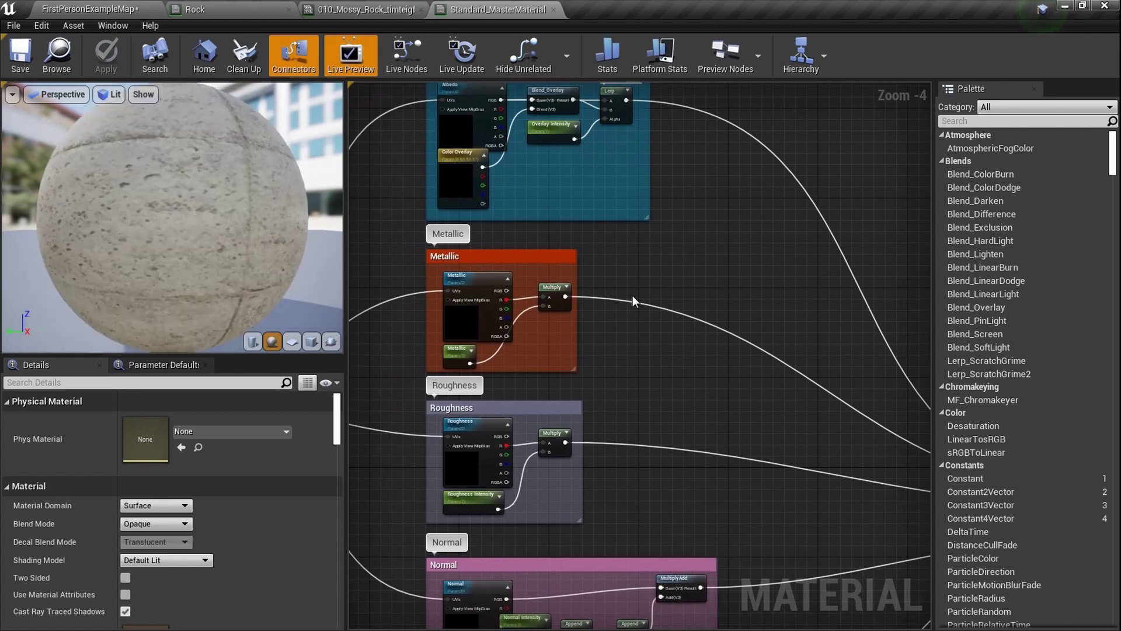
{"action": "scroll", "coordinate": [496, 178], "scroll_direction": "down", "scroll_amount": 1}
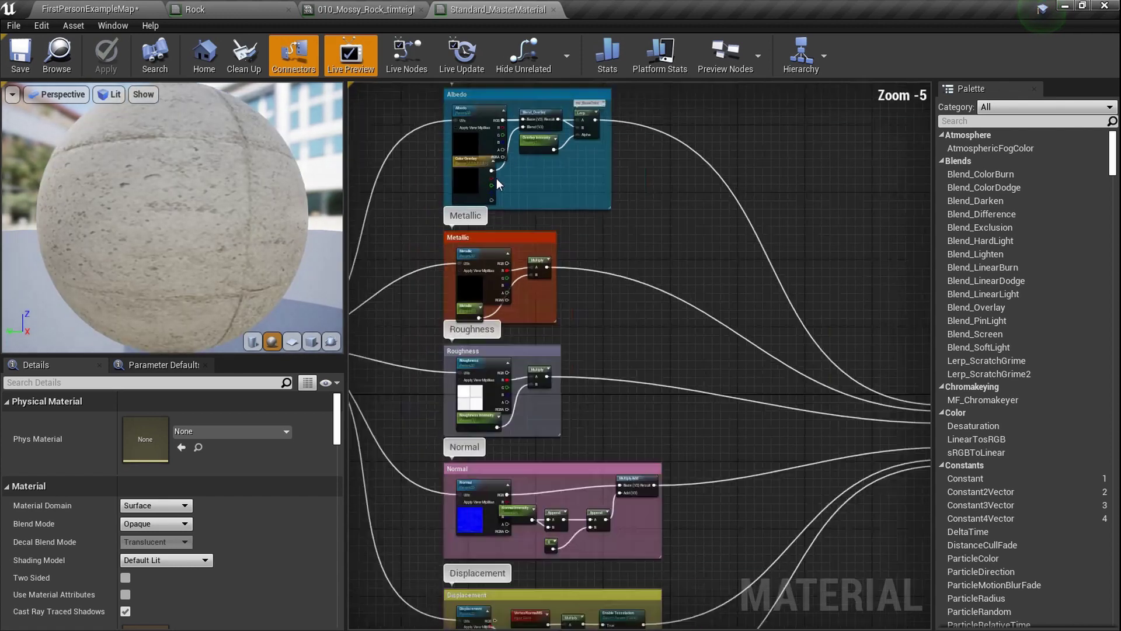
{"action": "scroll", "coordinate": [496, 178], "scroll_direction": "down", "scroll_amount": 1}
{"action": "right_click_drag", "start_coordinate": [496, 178], "coordinate": [582, 213]}
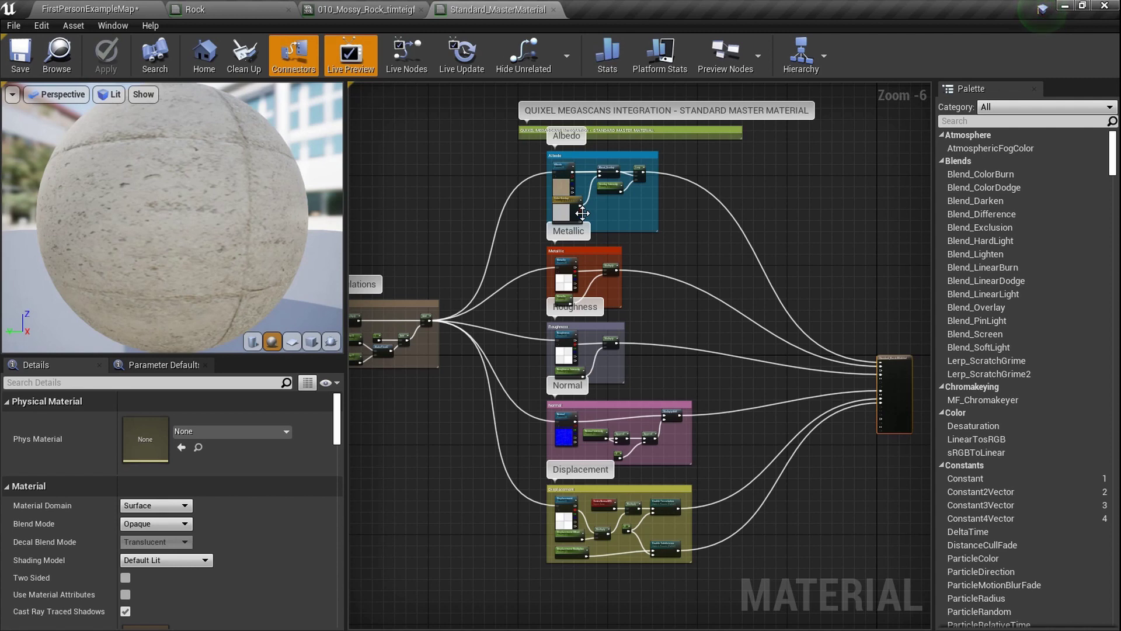
{"action": "scroll", "coordinate": [590, 212], "scroll_direction": "up", "scroll_amount": 4}
Step: Review the texture and material settings of the original mossy rock instance, and return to the level to view the rock
{"action": "left_click", "coordinate": [367, 9]}
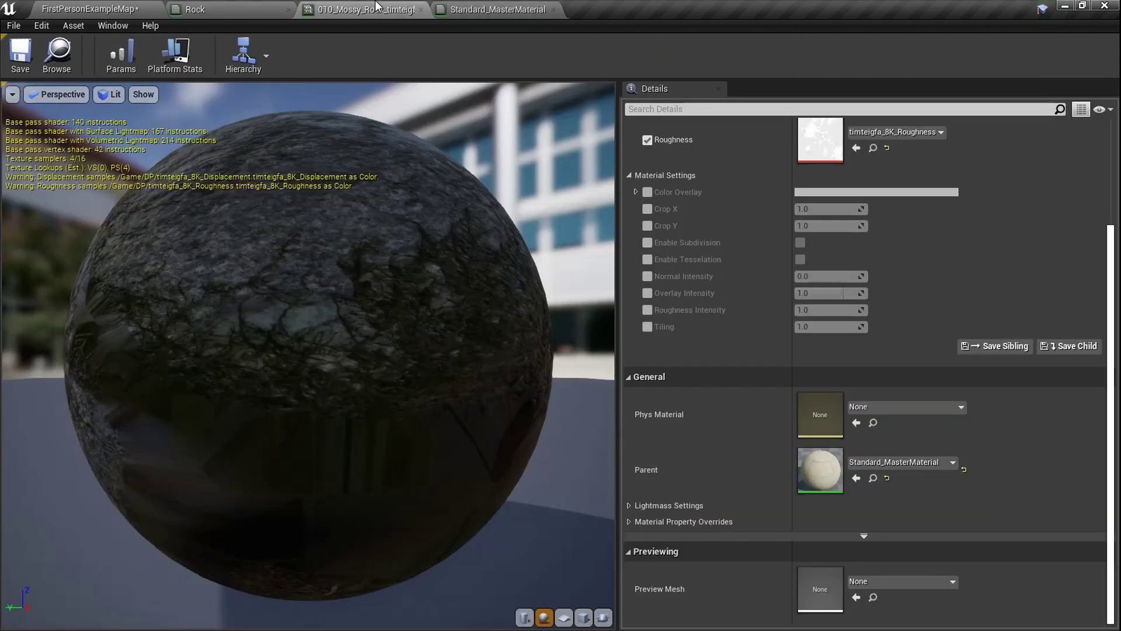
{"action": "scroll", "coordinate": [713, 231], "scroll_direction": "up", "scroll_amount": 4}
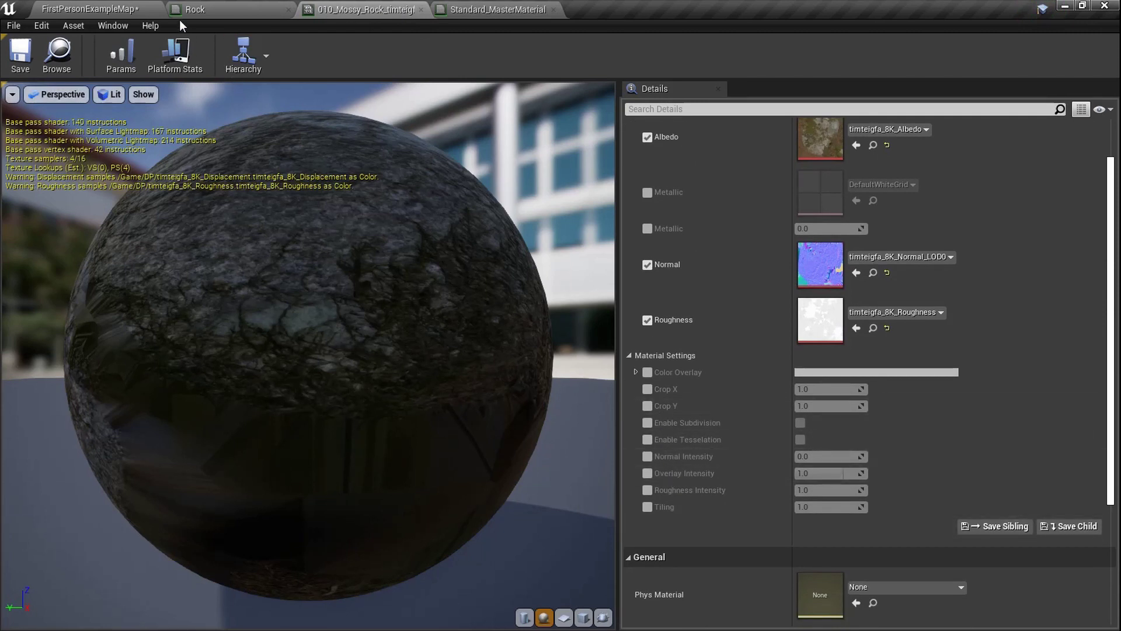
{"action": "left_click", "coordinate": [153, 10]}
{"action": "right_click_drag", "start_coordinate": [409, 233], "coordinate": [256, 198]}
{"action": "right_click_drag", "start_coordinate": [525, 321], "coordinate": [240, 404]}
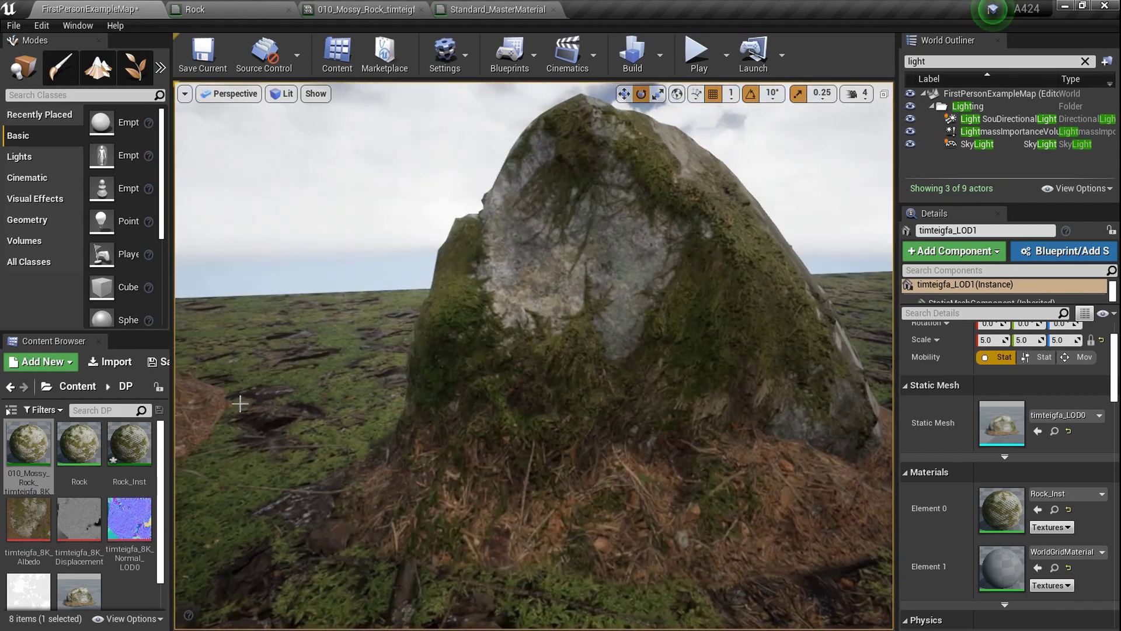
Step: Open the Rock material and review its texture samples and the dither nodes feeding Pixel Depth Offset
{"action": "double_click", "coordinate": [93, 461]}
{"action": "scroll", "coordinate": [460, 356], "scroll_direction": "down", "scroll_amount": 8}
{"action": "right_click_drag", "start_coordinate": [460, 356], "coordinate": [601, 481]}
{"action": "scroll", "coordinate": [581, 426], "scroll_direction": "down", "scroll_amount": 3}
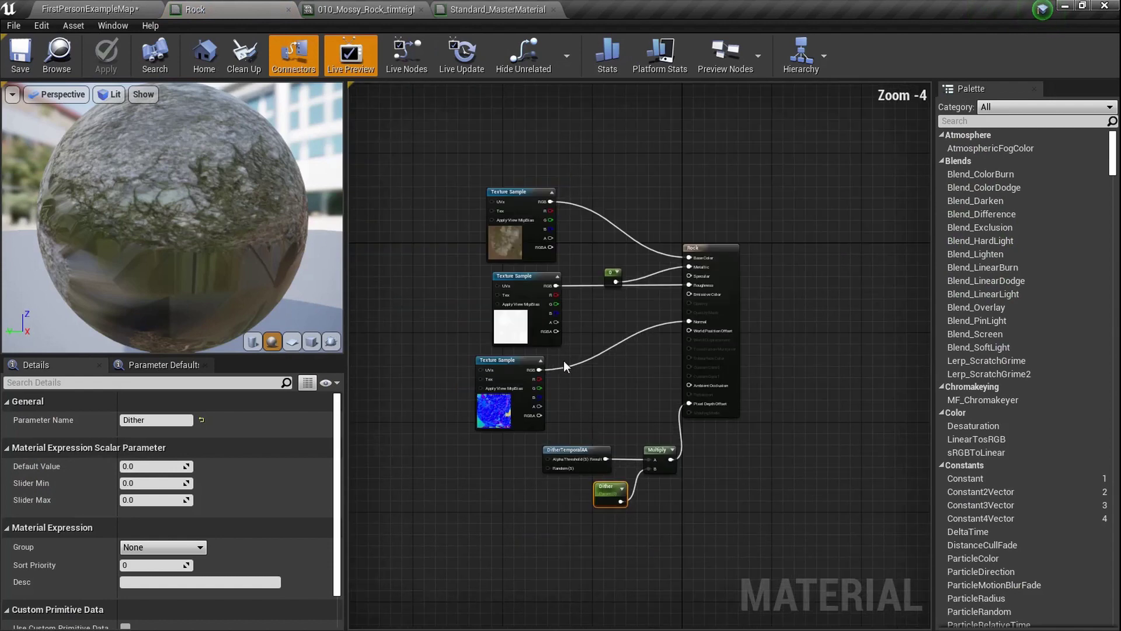
{"action": "scroll", "coordinate": [580, 314], "scroll_direction": "up", "scroll_amount": 6}
{"action": "right_click_drag", "start_coordinate": [636, 321], "coordinate": [586, 326]}
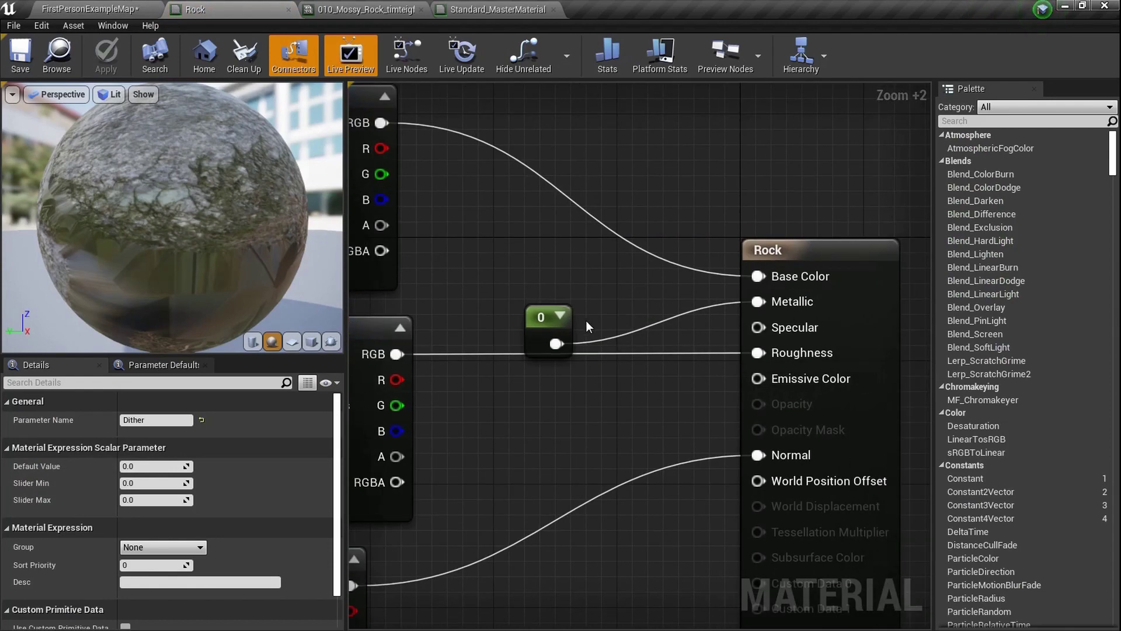
{"action": "scroll", "coordinate": [586, 320], "scroll_direction": "down", "scroll_amount": 6}
{"action": "scroll", "coordinate": [623, 401], "scroll_direction": "up", "scroll_amount": 4}
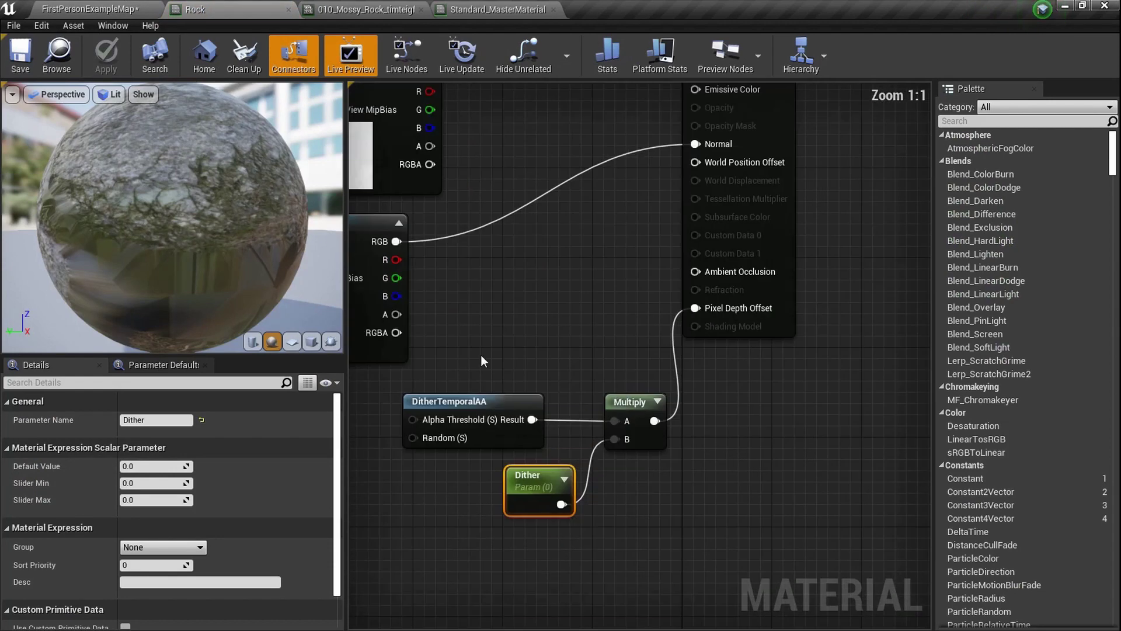
{"action": "left_click_drag", "start_coordinate": [481, 356], "coordinate": [615, 476]}
Step: Return to the level and examine the dithered rock from close up and farther away
{"action": "left_click", "coordinate": [94, 9]}
{"action": "right_click_drag", "start_coordinate": [541, 383], "coordinate": [541, 403]}
{"action": "right_click_drag", "start_coordinate": [527, 345], "coordinate": [610, 379]}
{"action": "key", "text": "w"}
{"action": "key", "text": "s"}
{"action": "right_click_drag", "start_coordinate": [527, 380], "coordinate": [527, 380]}
{"action": "mouse_move", "coordinate": [535, 379]}
{"action": "right_mouse_down"}
{"action": "mouse_move", "coordinate": [537, 399]}
{"action": "mouse_move", "coordinate": [502, 399]}
{"action": "mouse_move", "coordinate": [525, 399]}
{"action": "right_mouse_up"}
{"action": "key", "text": "s"}
{"action": "key", "text": "w"}
{"action": "key", "text": "s"}
{"action": "key", "text": "a"}
{"action": "key", "text": "w"}
{"action": "key", "text": "e"}
{"action": "key", "text": "s"}
{"action": "key", "text": "s"}
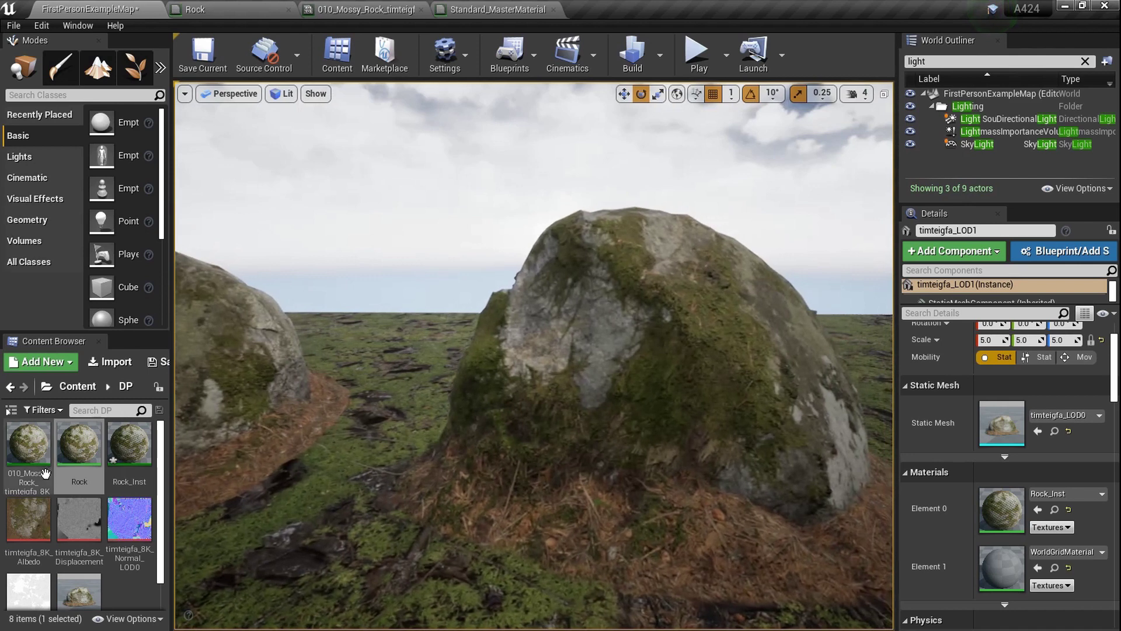
Step: Select the rock's Albedo, Roughness and Normal textures together in the DP folder
{"action": "left_click", "coordinate": [33, 521]}
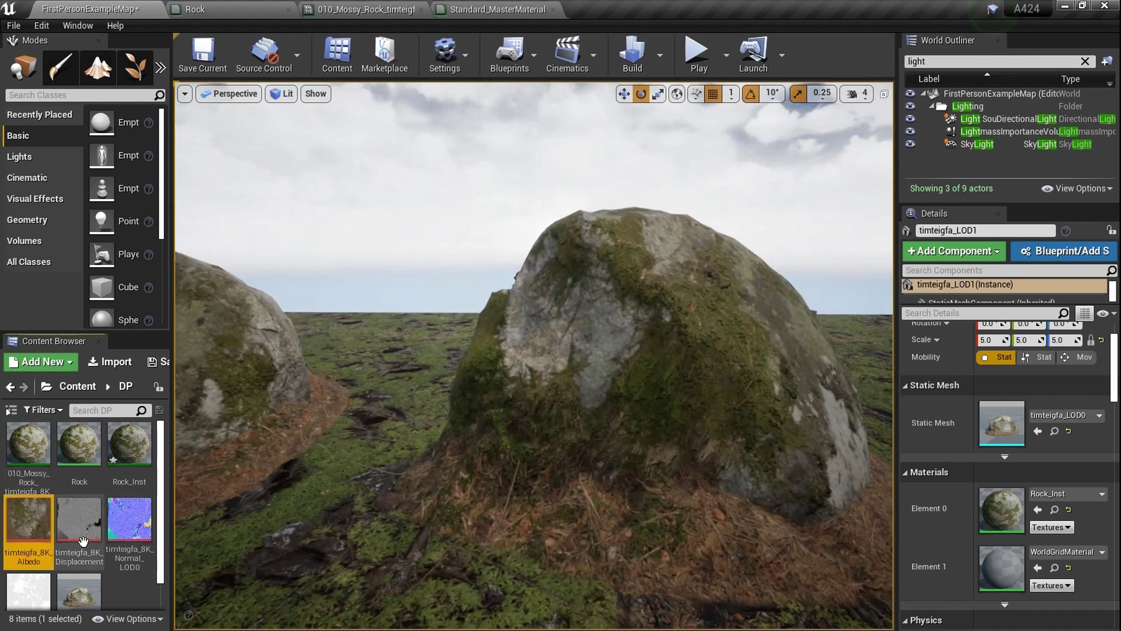
{"action": "scroll", "coordinate": [45, 516], "scroll_direction": "down", "scroll_amount": 1}
{"action": "left_click", "coordinate": [29, 564], "text": "ctrl"}
{"action": "left_click", "coordinate": [121, 513], "text": "ctrl"}
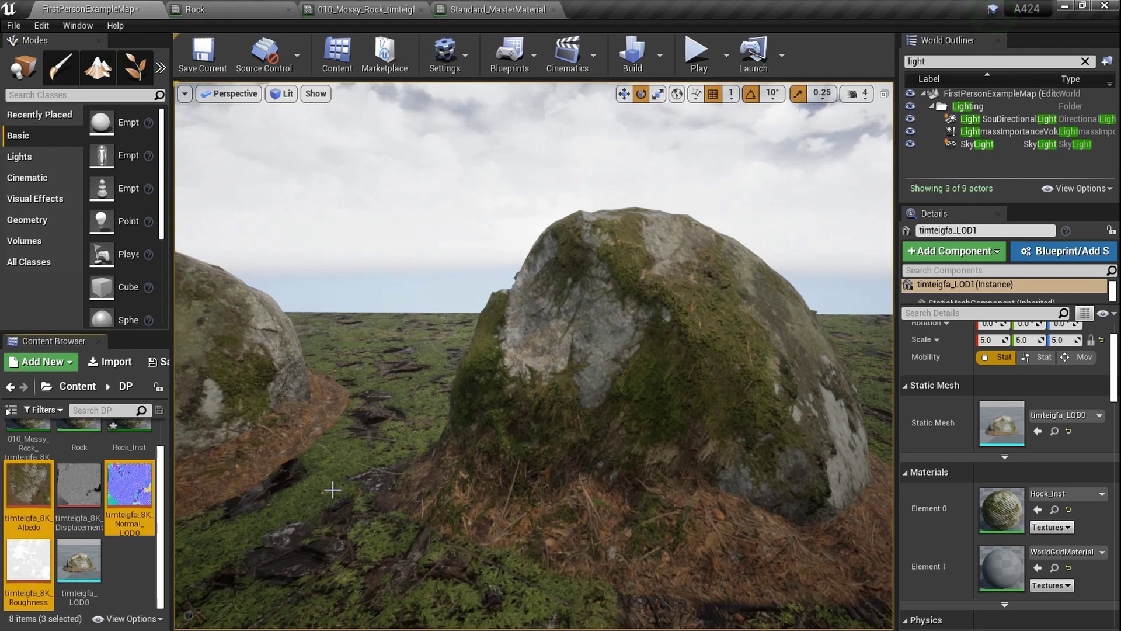
Step: Compare the two rocks in the level, inspecting how each base meets the ground from near and far
{"action": "key", "text": "s"}
{"action": "mouse_move", "coordinate": [350, 483]}
{"action": "right_mouse_down"}
{"action": "mouse_move", "coordinate": [313, 472]}
{"action": "mouse_move", "coordinate": [363, 476]}
{"action": "right_mouse_up"}
{"action": "key", "text": "w"}
{"action": "key", "text": "s"}
{"action": "left_click_drag", "start_coordinate": [350, 481], "coordinate": [388, 400]}
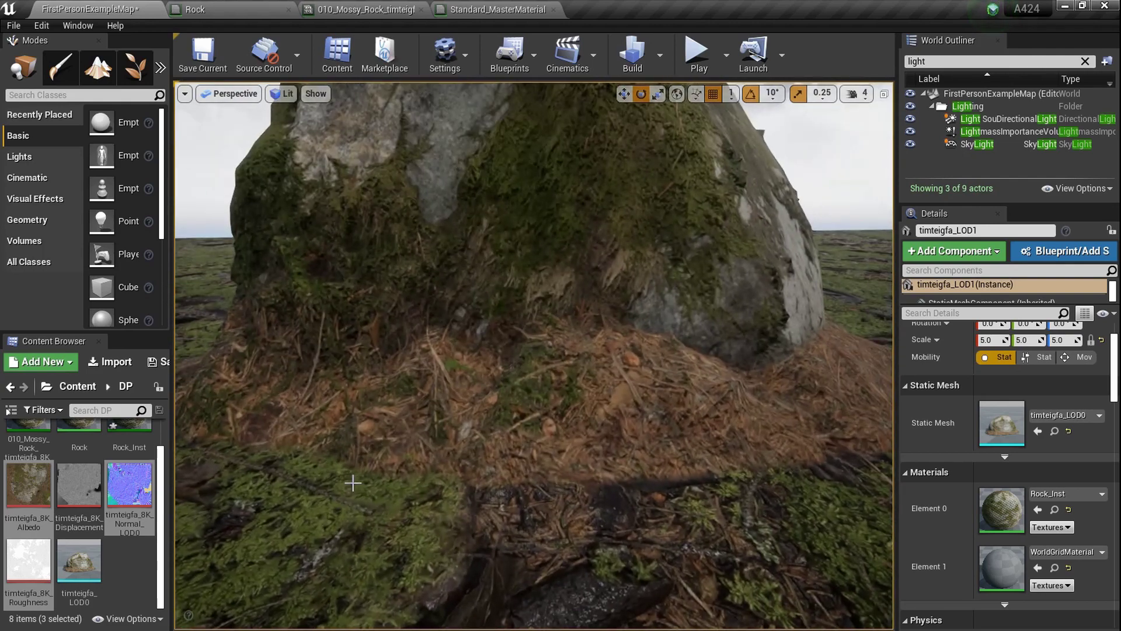
{"action": "left_click_drag", "start_coordinate": [352, 482], "coordinate": [352, 520]}
{"action": "left_click_drag", "start_coordinate": [350, 481], "coordinate": [356, 461]}
{"action": "right_click_drag", "start_coordinate": [353, 483], "coordinate": [350, 459]}
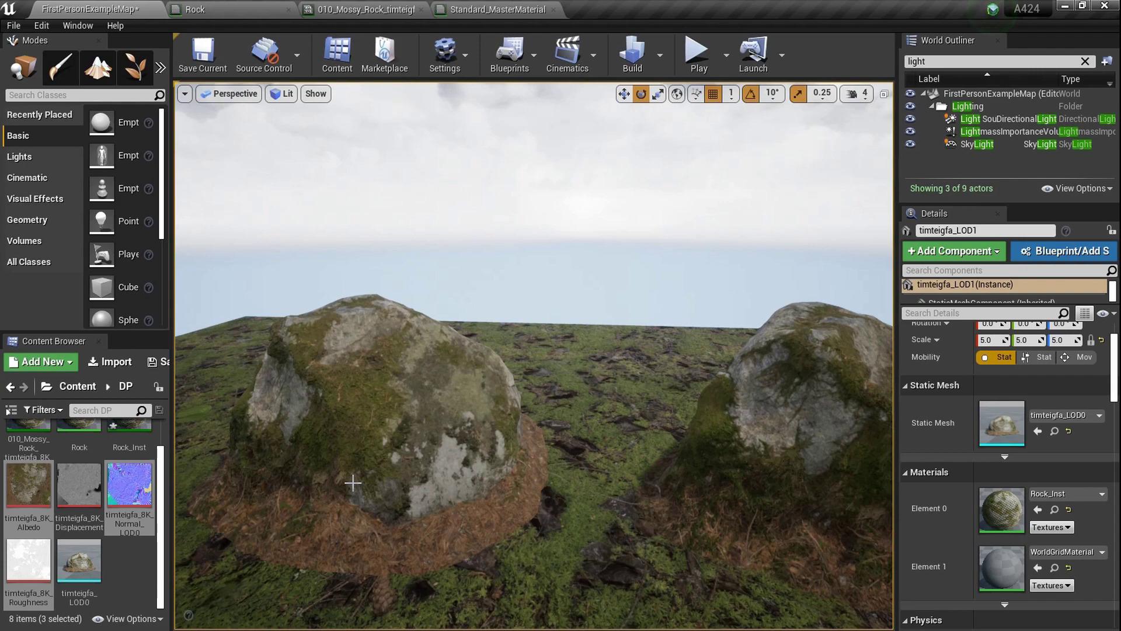
{"action": "mouse_move", "coordinate": [353, 482]}
{"action": "left_mouse_down"}
{"action": "mouse_move", "coordinate": [385, 464]}
{"action": "mouse_move", "coordinate": [352, 482]}
{"action": "mouse_move", "coordinate": [342, 468]}
{"action": "left_mouse_up"}
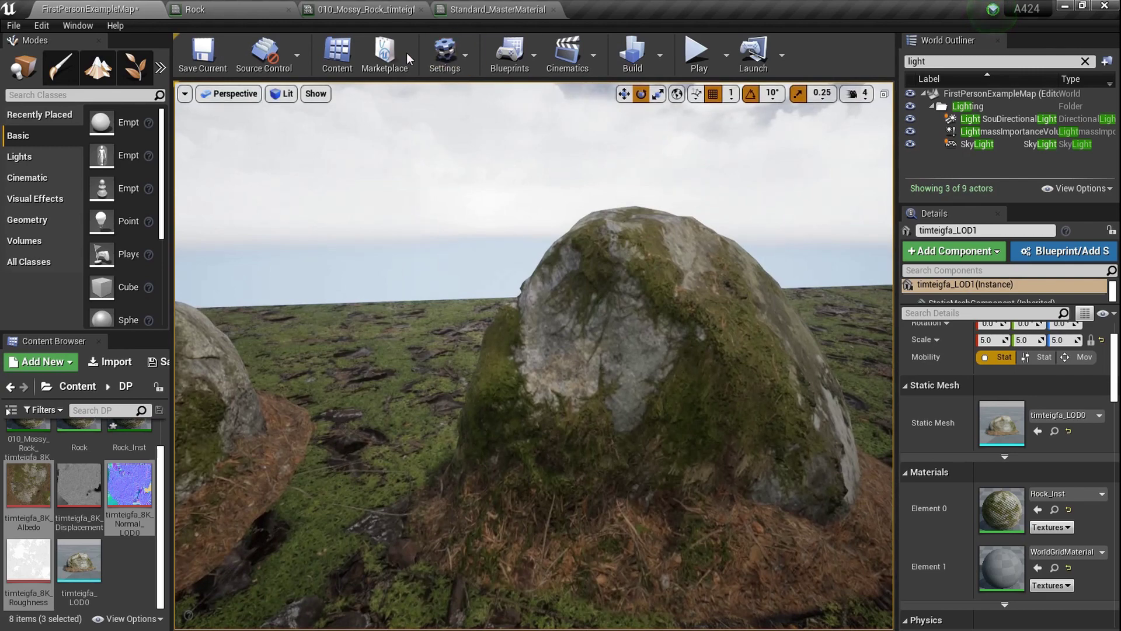
{"action": "mouse_move", "coordinate": [394, 159]}
{"action": "right_mouse_down"}
{"action": "mouse_move", "coordinate": [361, 172]}
{"action": "mouse_move", "coordinate": [393, 159]}
{"action": "right_mouse_up"}
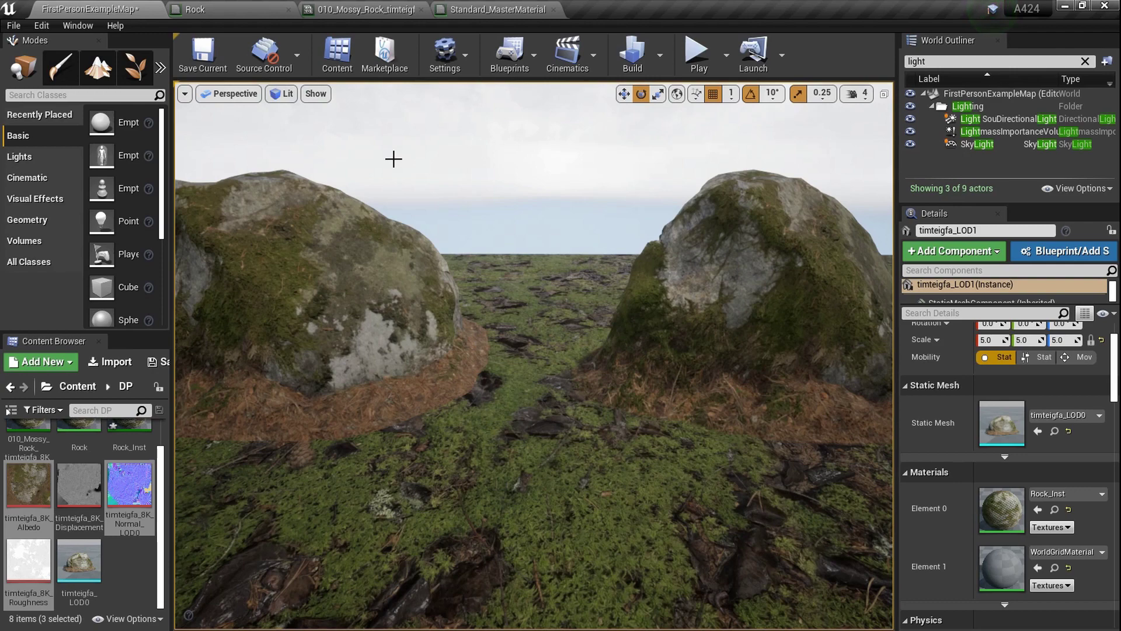
{"action": "mouse_move", "coordinate": [394, 159]}
{"action": "right_mouse_down"}
{"action": "mouse_move", "coordinate": [408, 178]}
{"action": "mouse_move", "coordinate": [426, 158]}
{"action": "mouse_move", "coordinate": [409, 160]}
{"action": "right_mouse_up"}
{"action": "left_click_drag", "start_coordinate": [394, 159], "coordinate": [394, 159]}
{"action": "mouse_move", "coordinate": [393, 159]}
{"action": "right_mouse_down"}
{"action": "mouse_move", "coordinate": [394, 175]}
{"action": "mouse_move", "coordinate": [444, 169]}
{"action": "mouse_move", "coordinate": [408, 181]}
{"action": "mouse_move", "coordinate": [373, 164]}
{"action": "right_mouse_up"}
{"action": "mouse_move", "coordinate": [394, 158]}
{"action": "left_mouse_down"}
{"action": "mouse_move", "coordinate": [394, 169]}
{"action": "mouse_move", "coordinate": [395, 158]}
{"action": "left_mouse_up"}
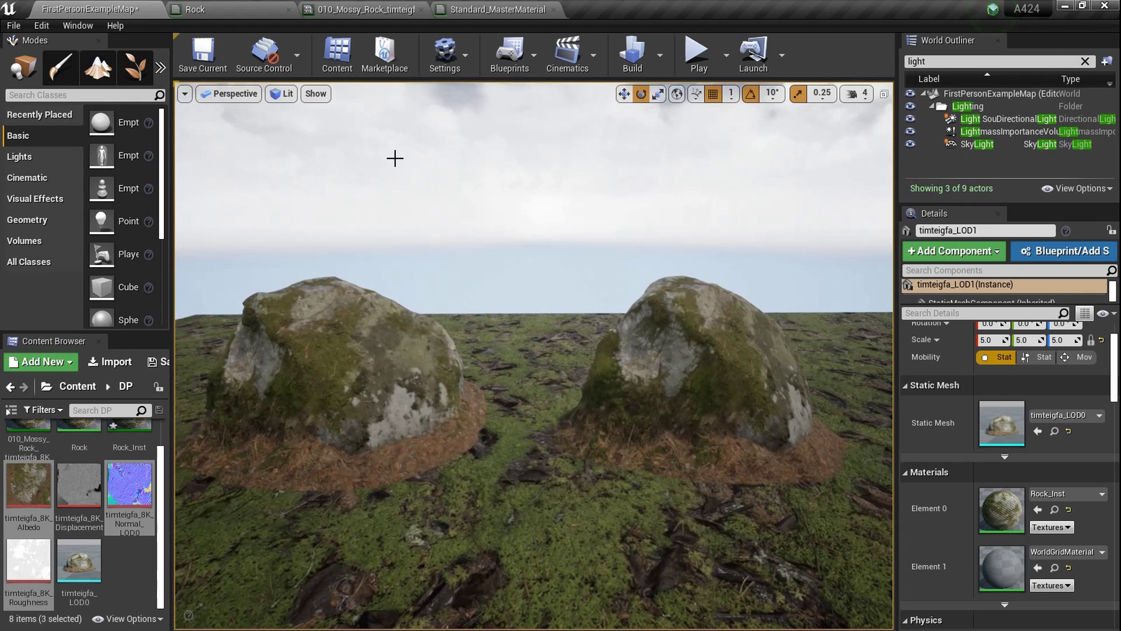
{"action": "right_click_drag", "start_coordinate": [395, 158], "coordinate": [408, 200]}
{"action": "left_click_drag", "start_coordinate": [394, 129], "coordinate": [461, 315]}
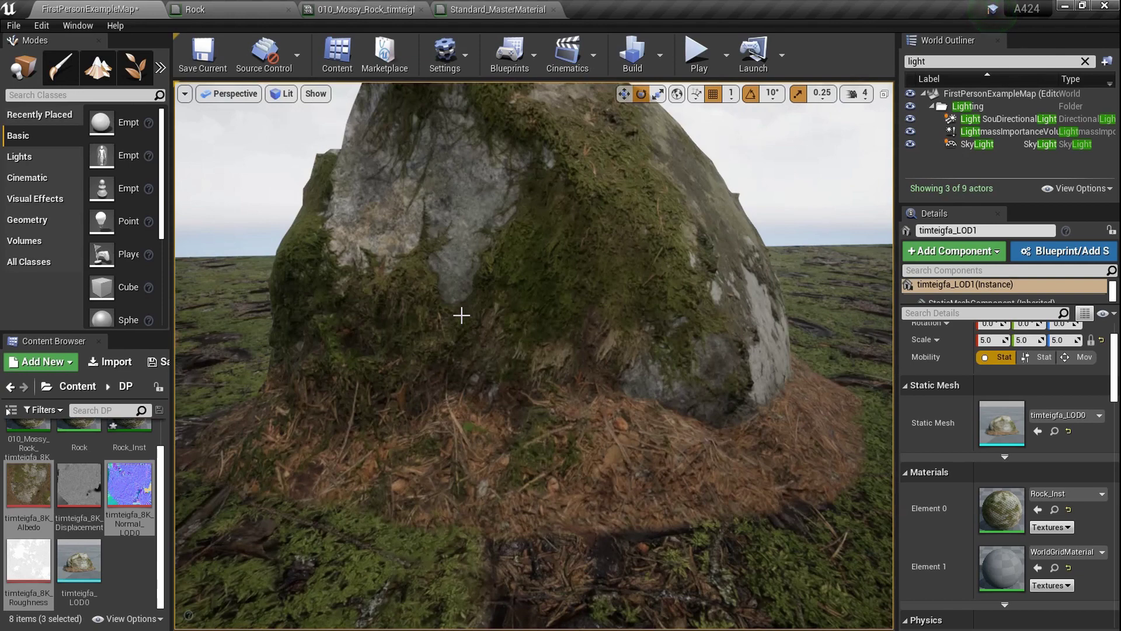
{"action": "right_click_drag", "start_coordinate": [461, 315], "coordinate": [391, 316]}
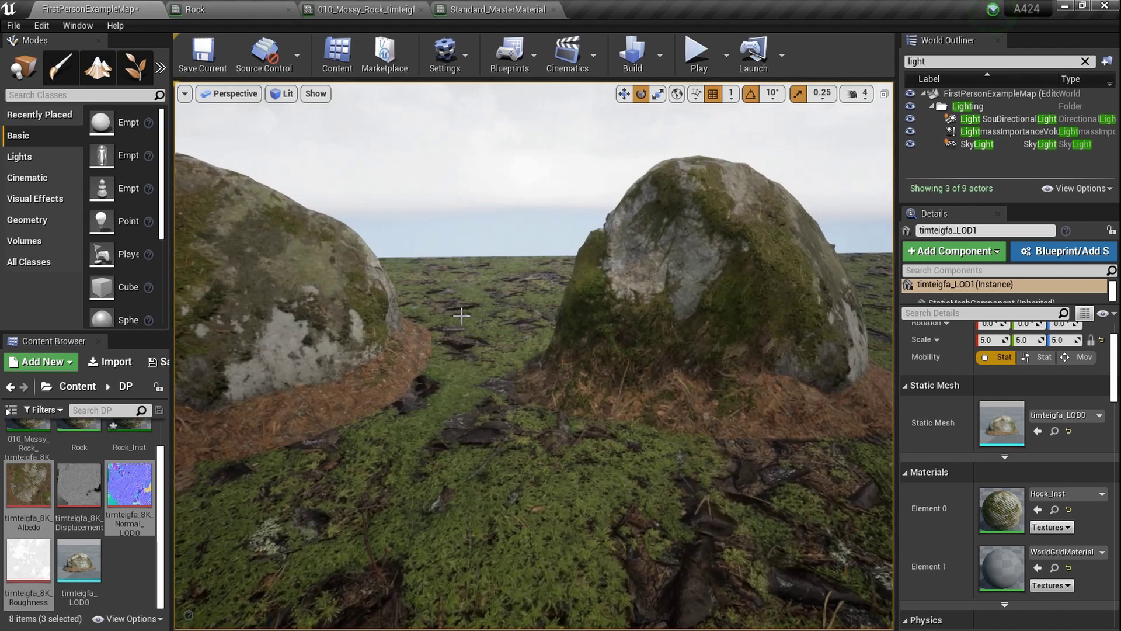
{"action": "scroll", "coordinate": [461, 315], "scroll_direction": "down", "scroll_amount": 5}
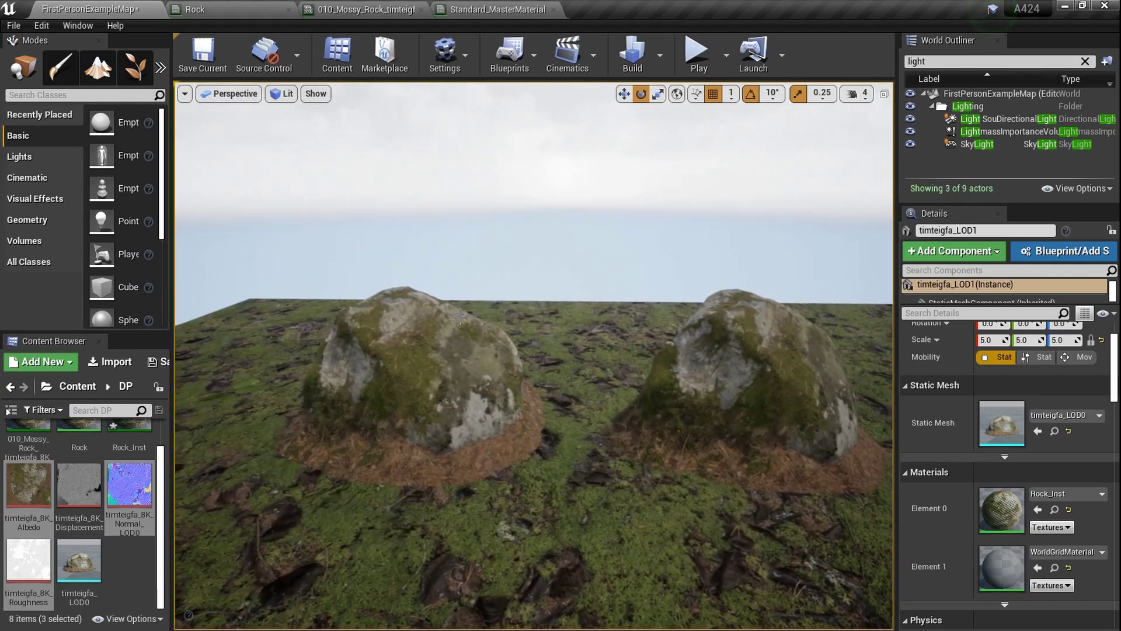